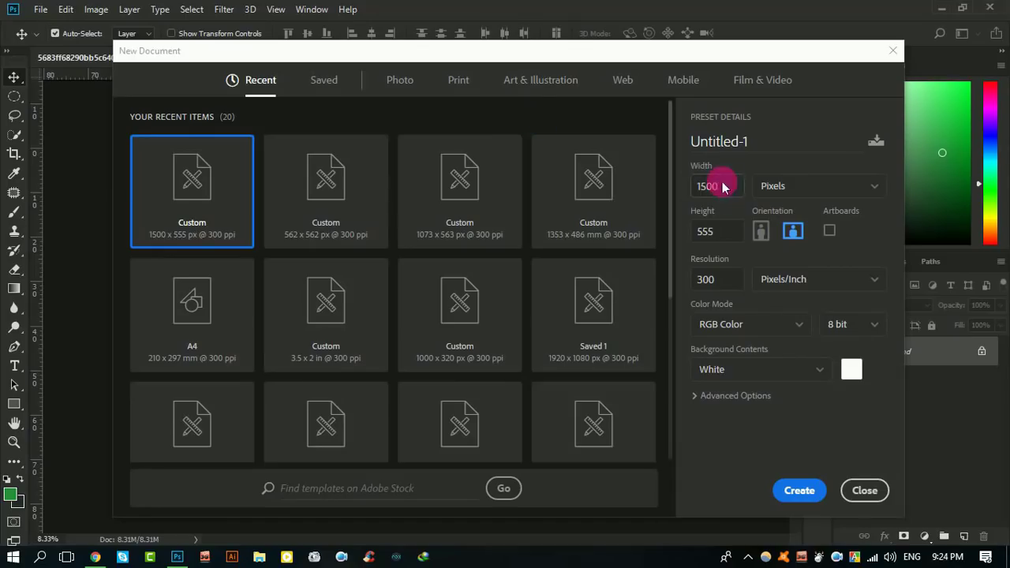
Step: Create a 1073 × 536 px document named 'Facebook Ads Design'
double_click(729, 187)
text(1073)
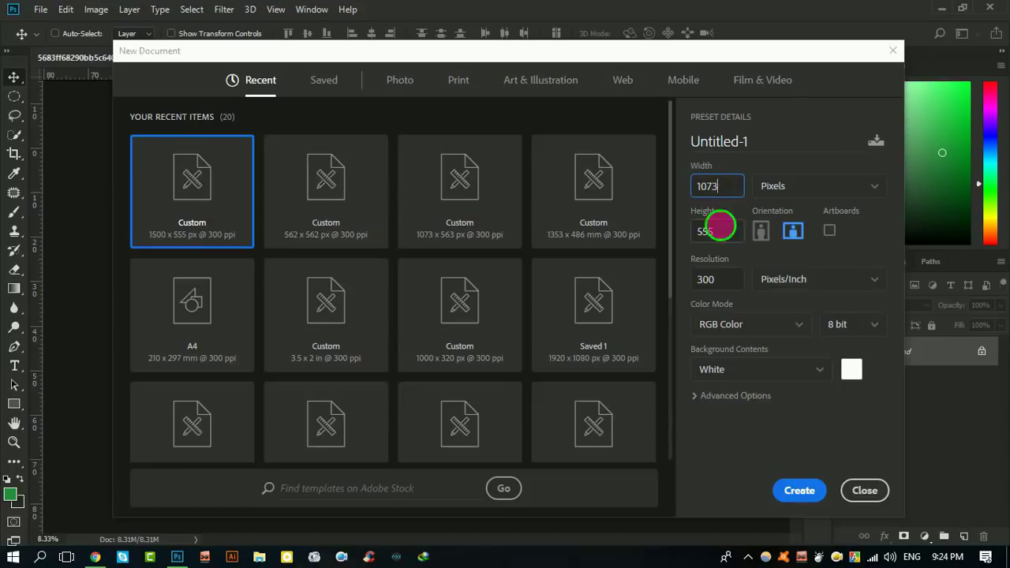
double_click(727, 231)
text(536)
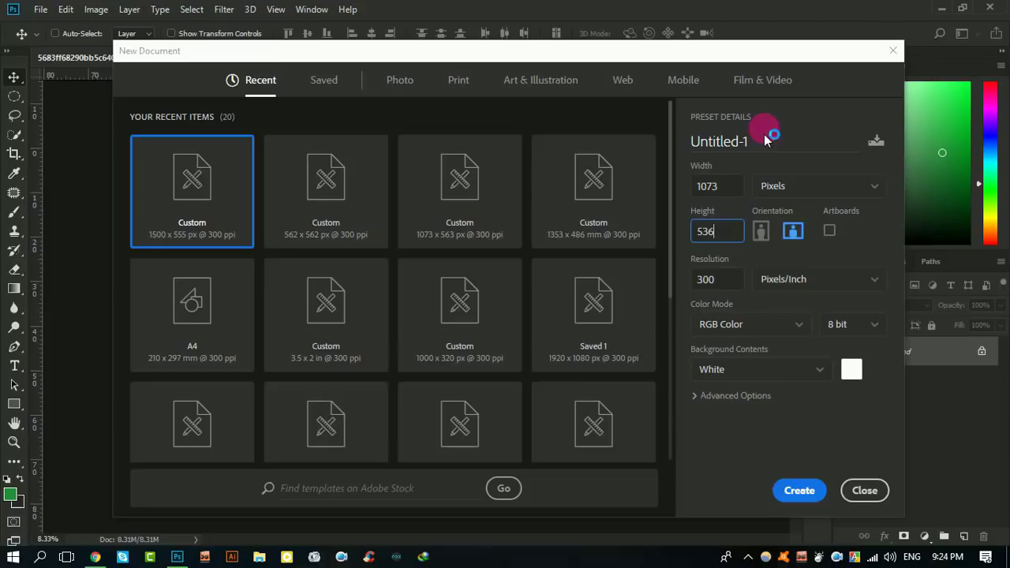
double_click(768, 147)
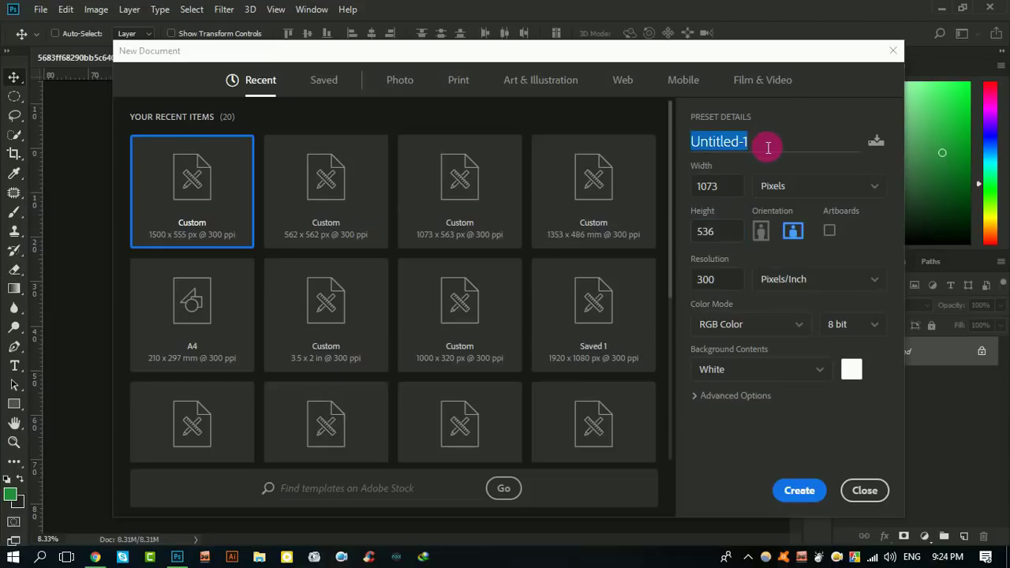
text(Facebook Ads Design)
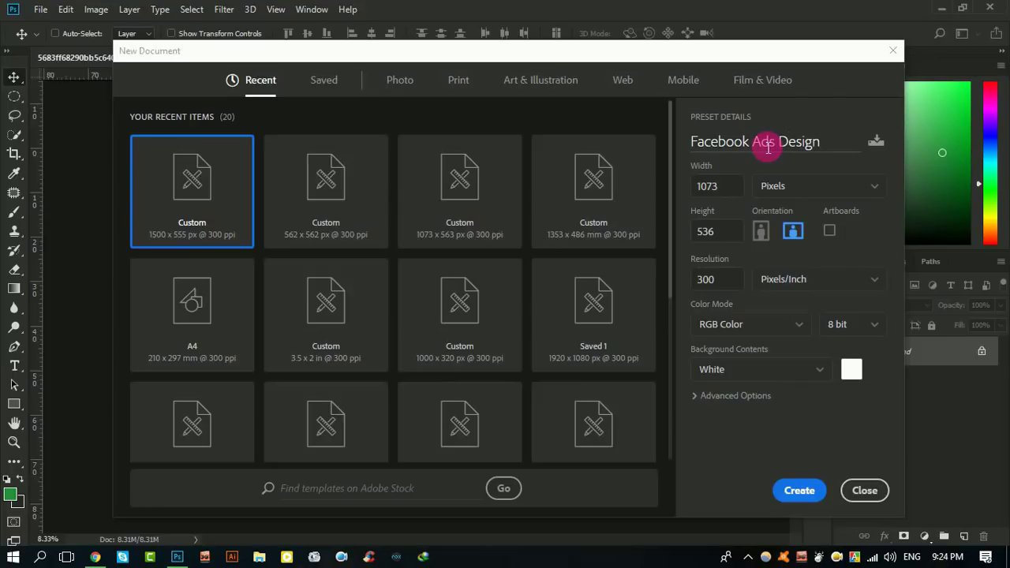
click(800, 492)
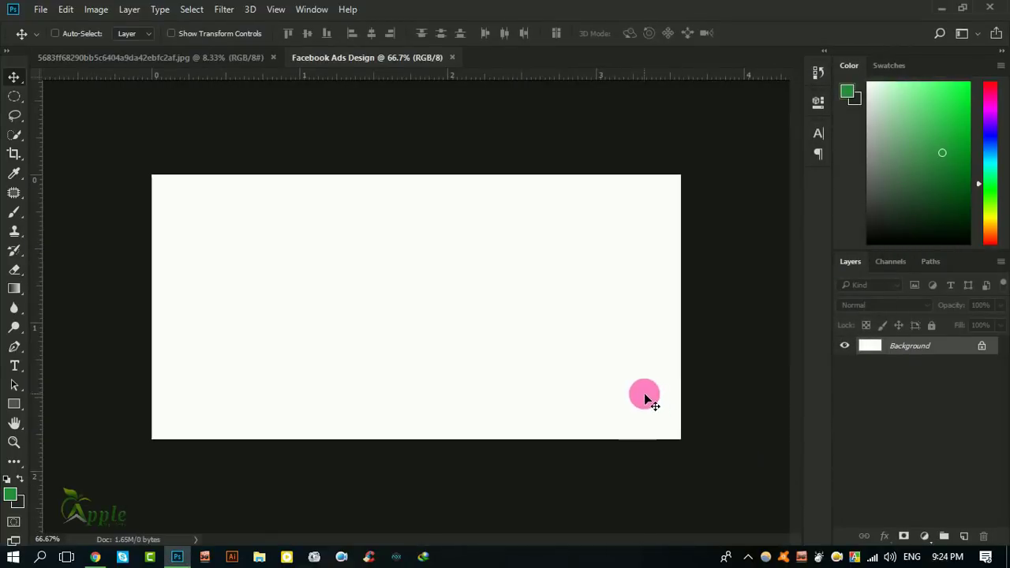
Step: Draw a large green circle, Ellipse 1, and move it toward the canvas's upper-left
click(14, 406)
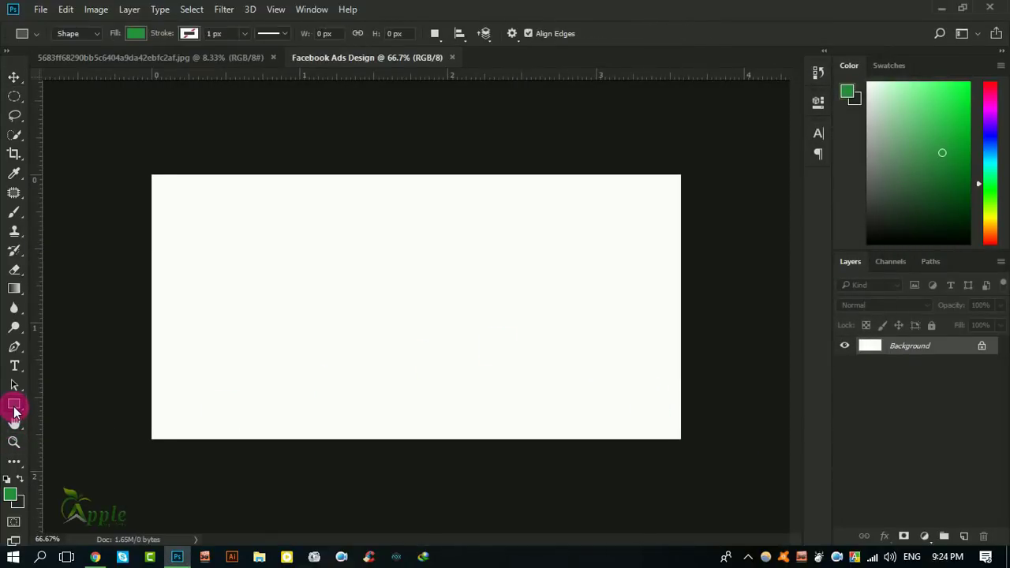
click(15, 347)
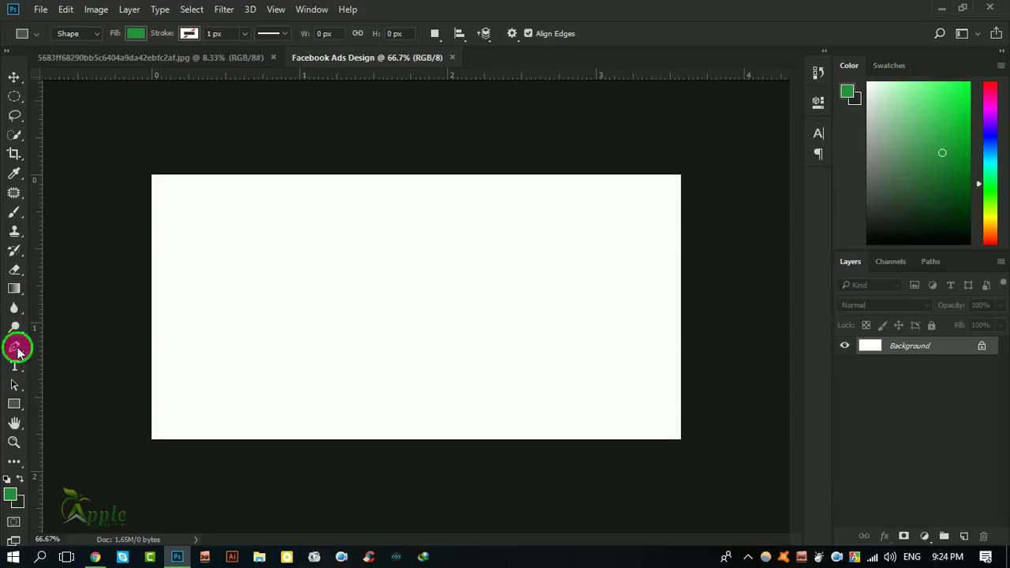
right_click(19, 404)
click(69, 428)
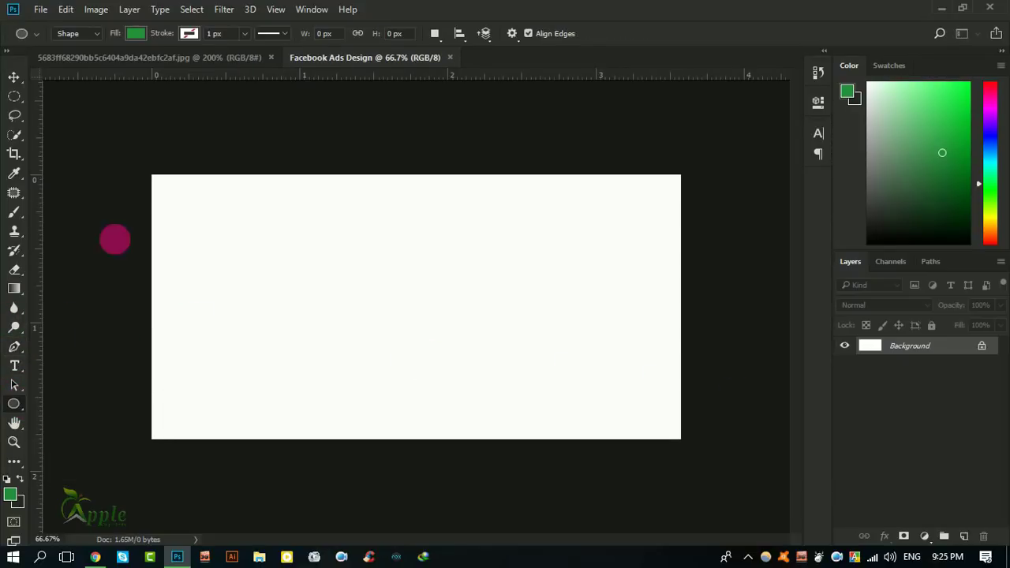
mouse_move(128, 134)
mouse_down()
mouse_move(549, 505)
mouse_move(420, 396)
mouse_up()
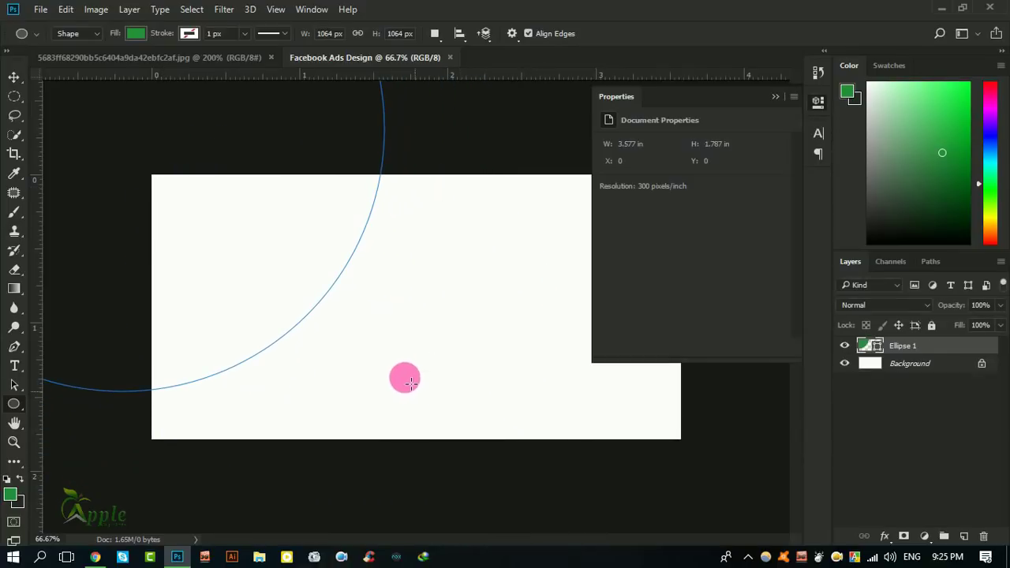
click(14, 77)
click(780, 95)
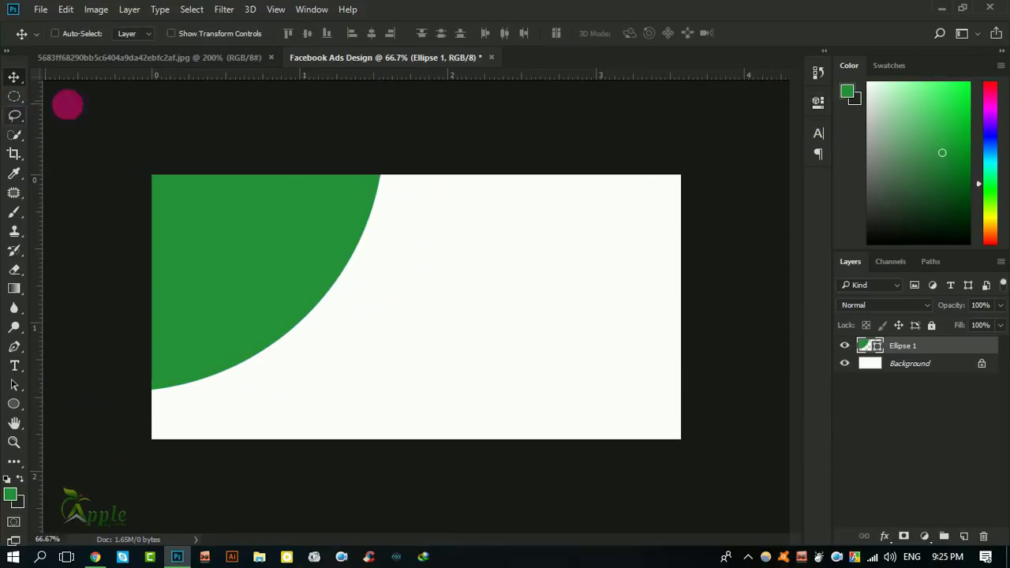
mouse_move(263, 180)
mouse_down()
mouse_move(391, 322)
mouse_move(434, 317)
mouse_move(366, 316)
mouse_move(362, 339)
mouse_up()
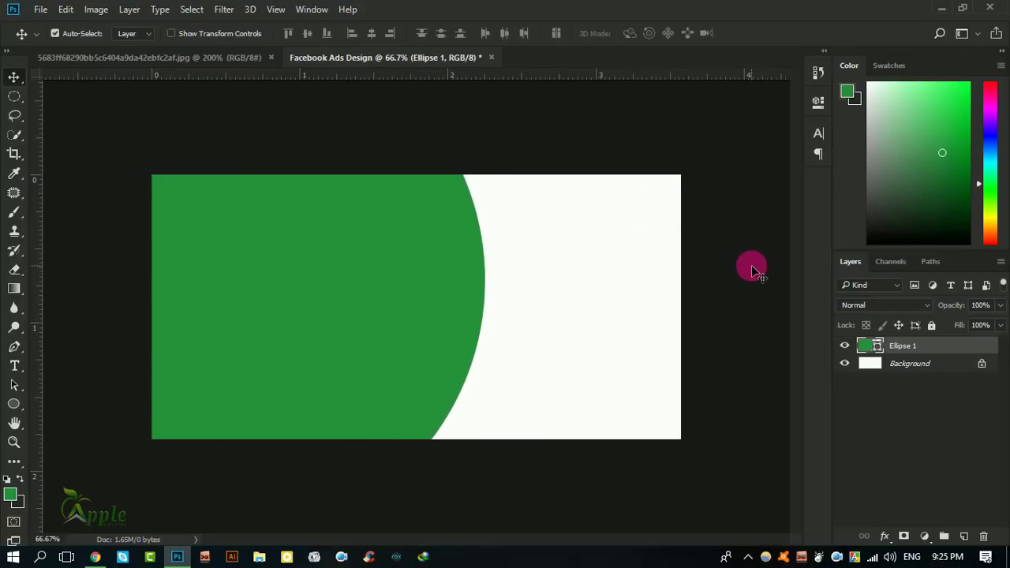
Step: Free Transform the circle into a narrower ellipse tilted about -4.8°
key(ctrl+minus)
key(ctrl+minus)
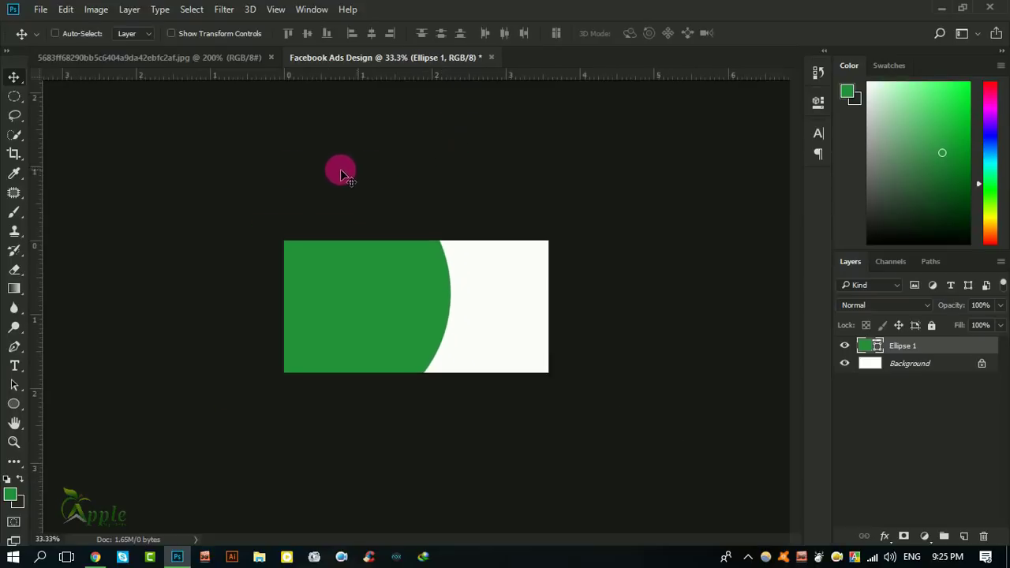
click(75, 11)
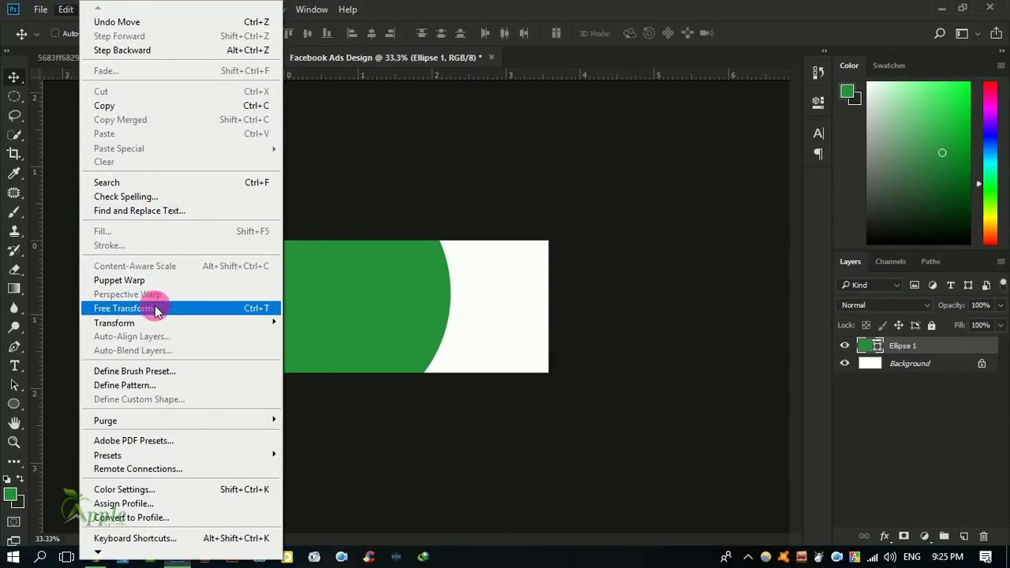
click(158, 305)
drag(194, 302, 252, 308)
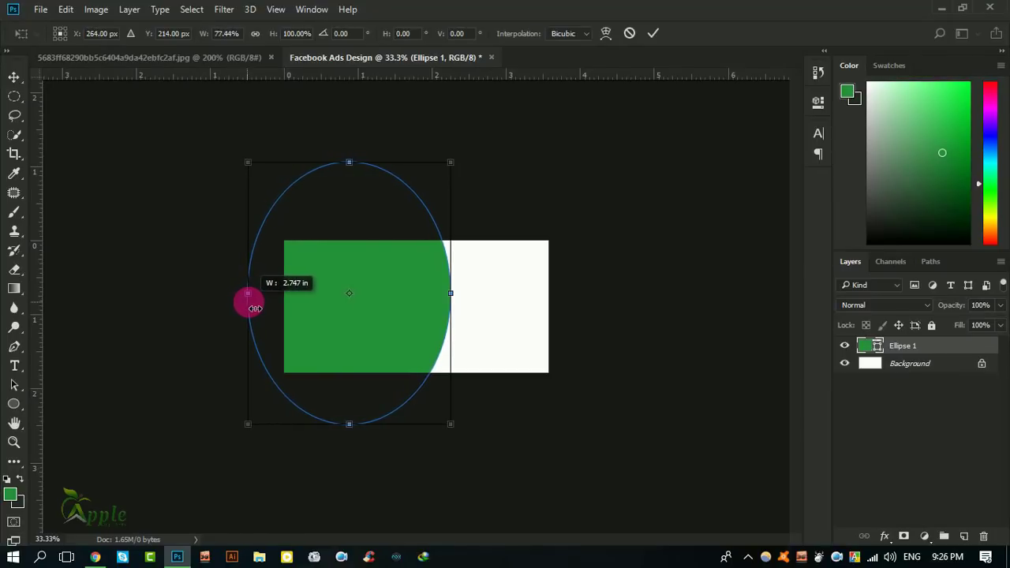
drag(253, 308, 251, 305)
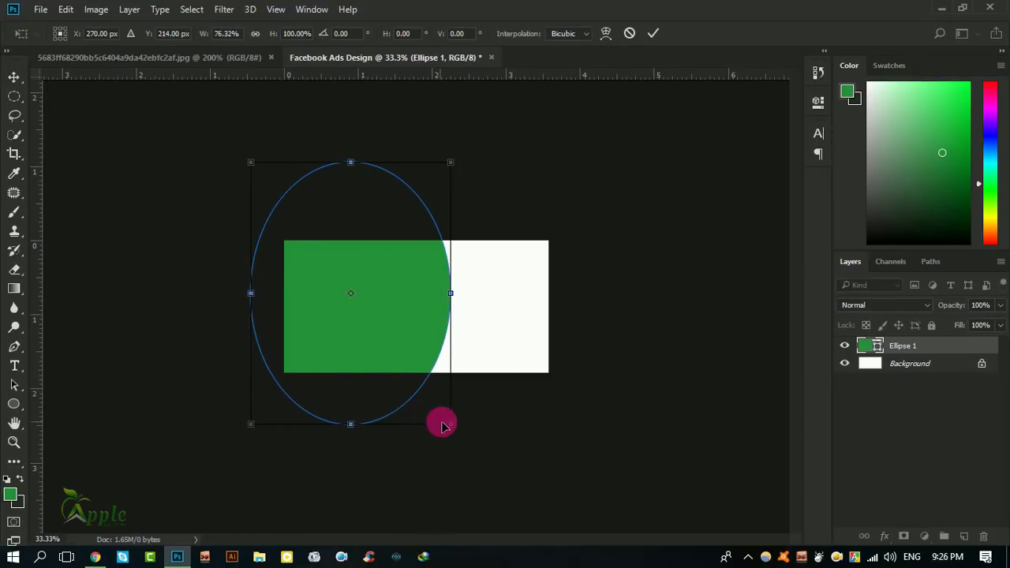
drag(524, 430, 536, 426)
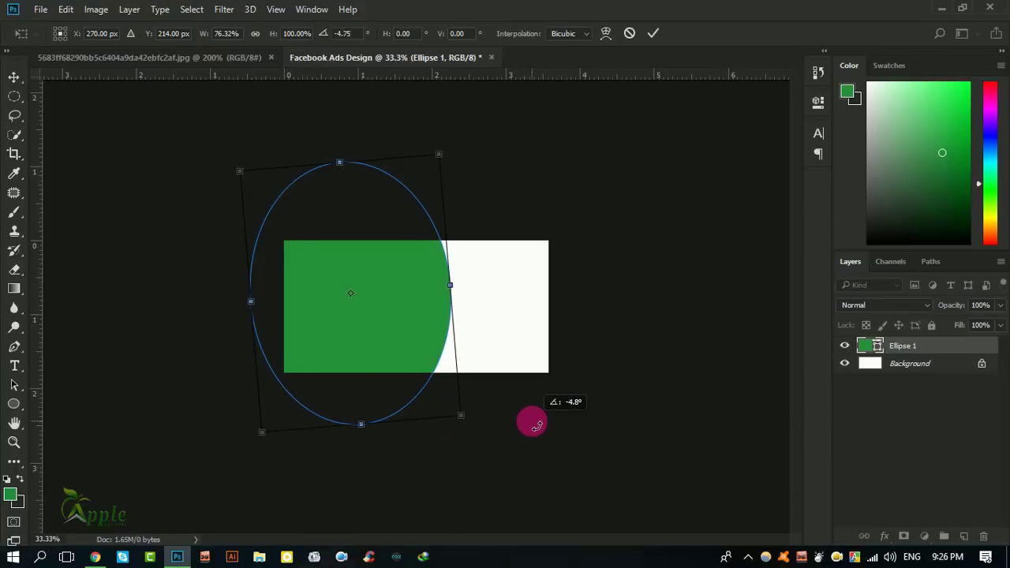
click(655, 34)
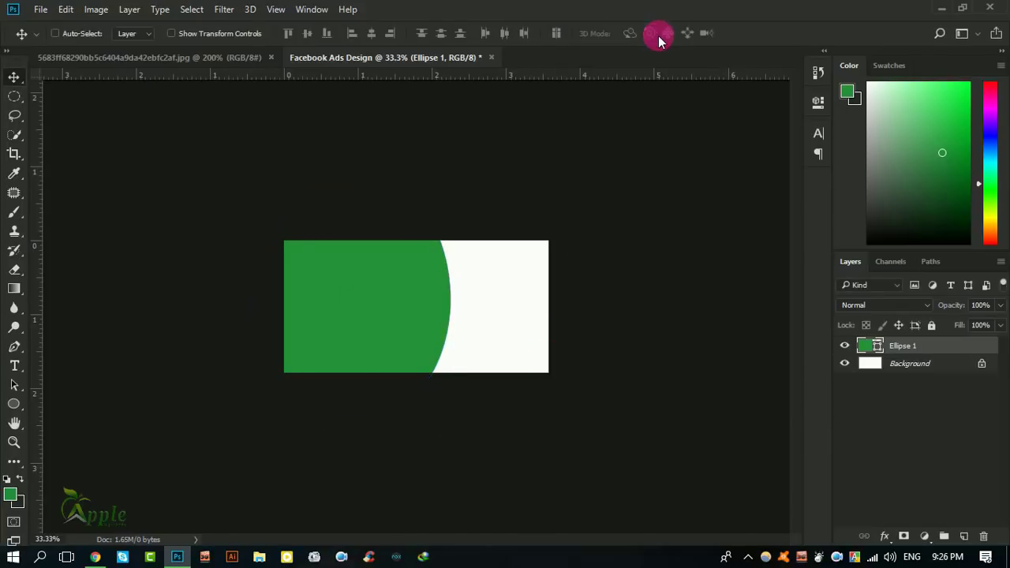
Step: Move the ellipse further left and stretch it taller to about 117% height
ctrl+click(329, 316)
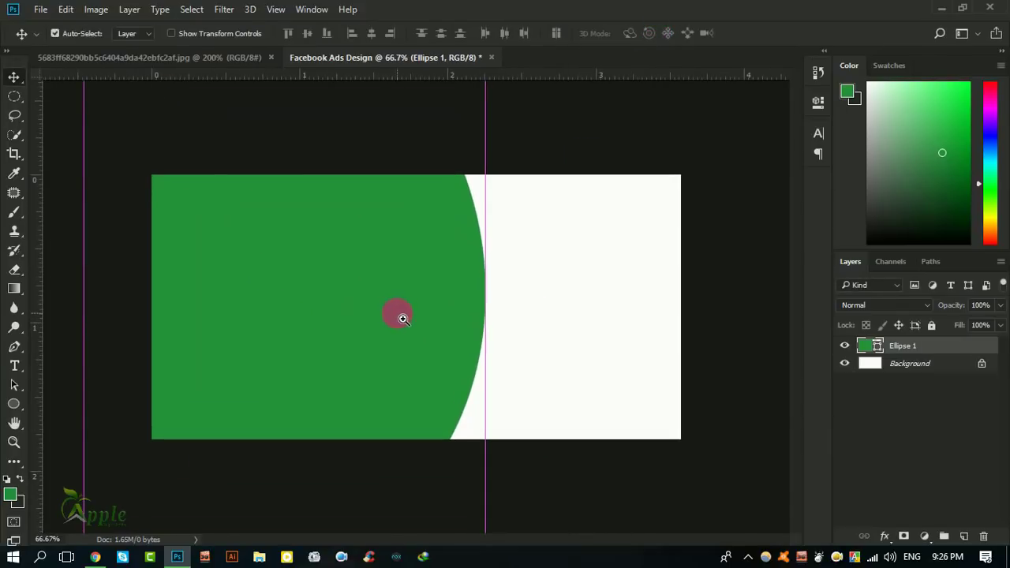
ctrl+click(402, 317)
drag(649, 343, 477, 233)
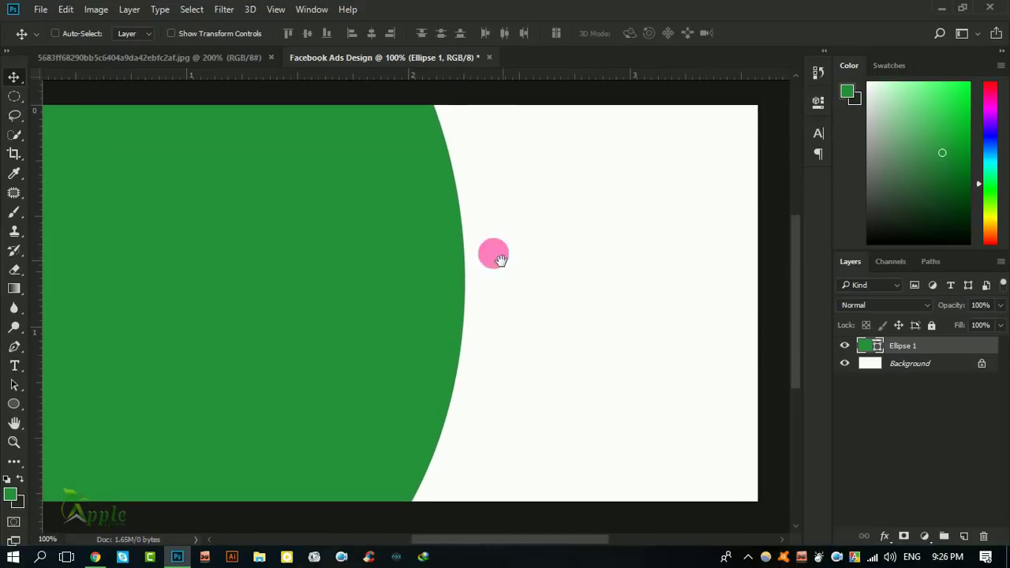
key(ctrl+minus)
key(ctrl+minus)
key(ctrl+t)
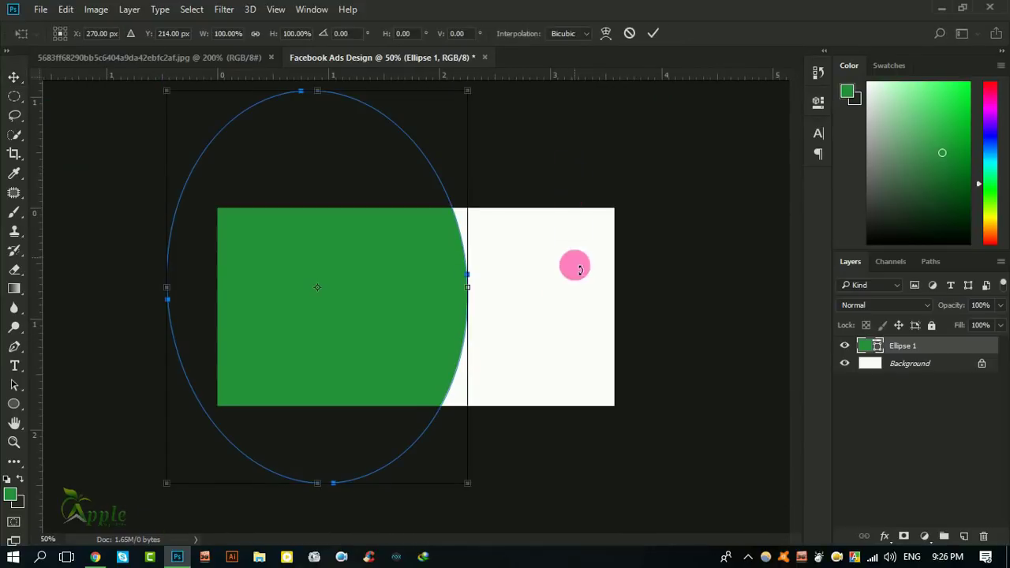
drag(331, 494, 331, 524)
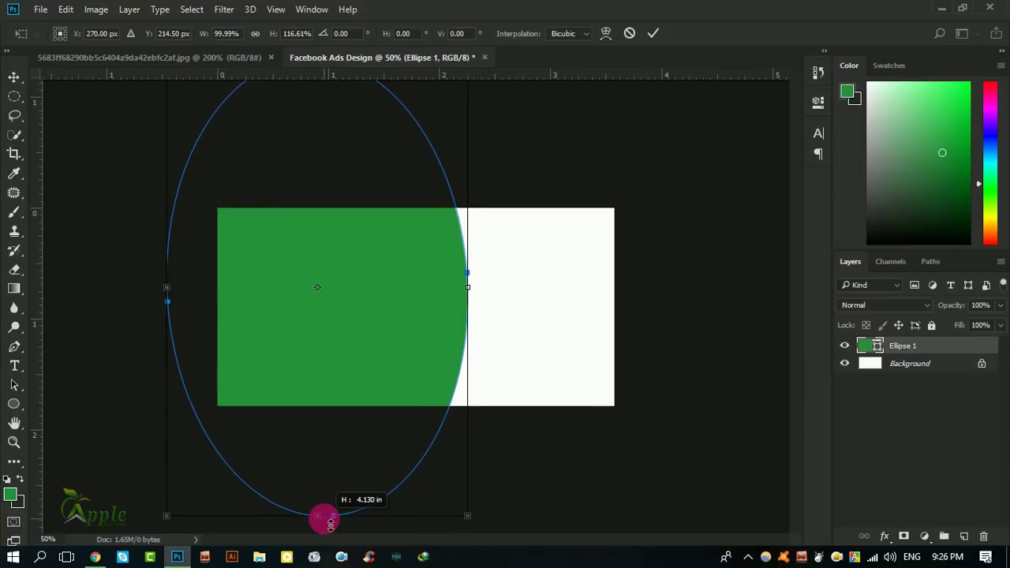
click(653, 33)
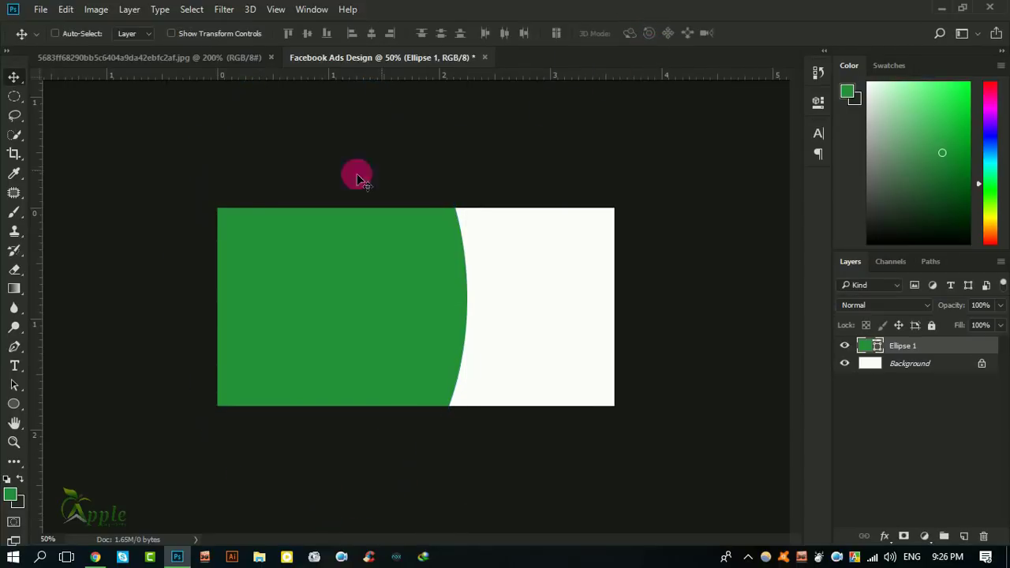
Step: Inspect the ellipse edge at 100% zoom and sample a blue as foreground colour
key(ctrl+plus)
key(ctrl+plus)
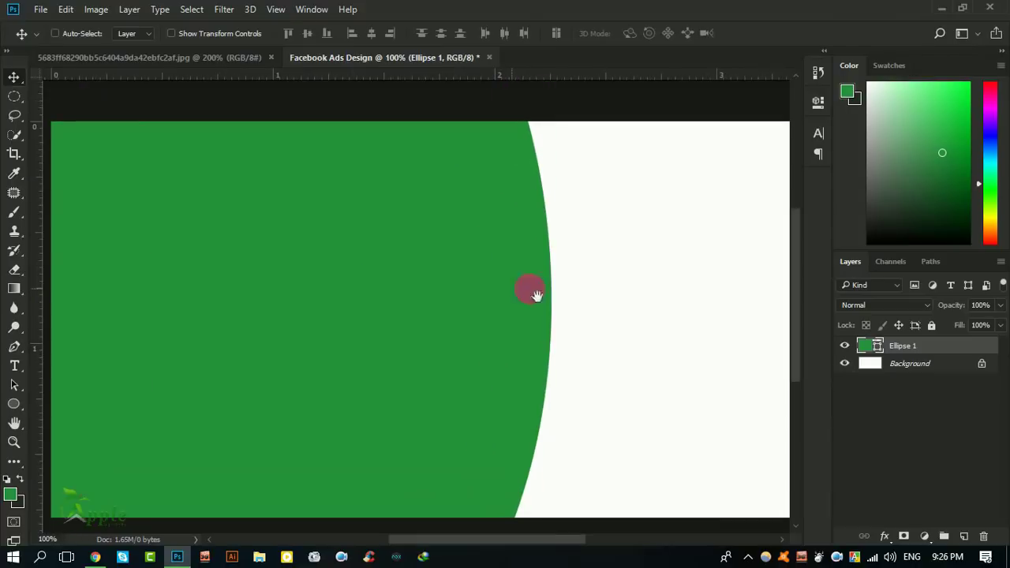
drag(617, 288, 494, 252)
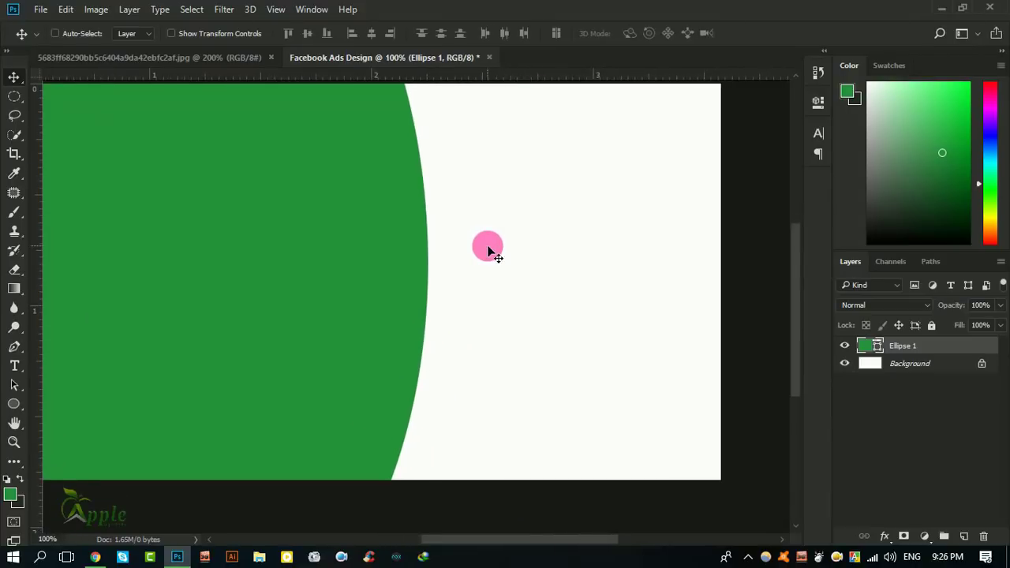
key(ctrl+minus)
click(727, 215)
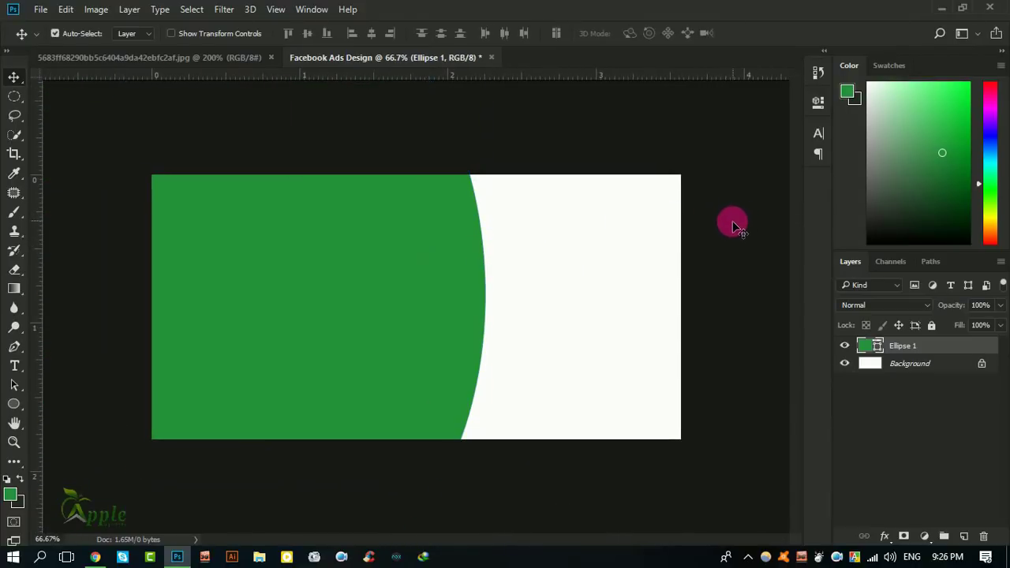
Step: Change Ellipse 1's fill colour to blue
double_click(867, 346)
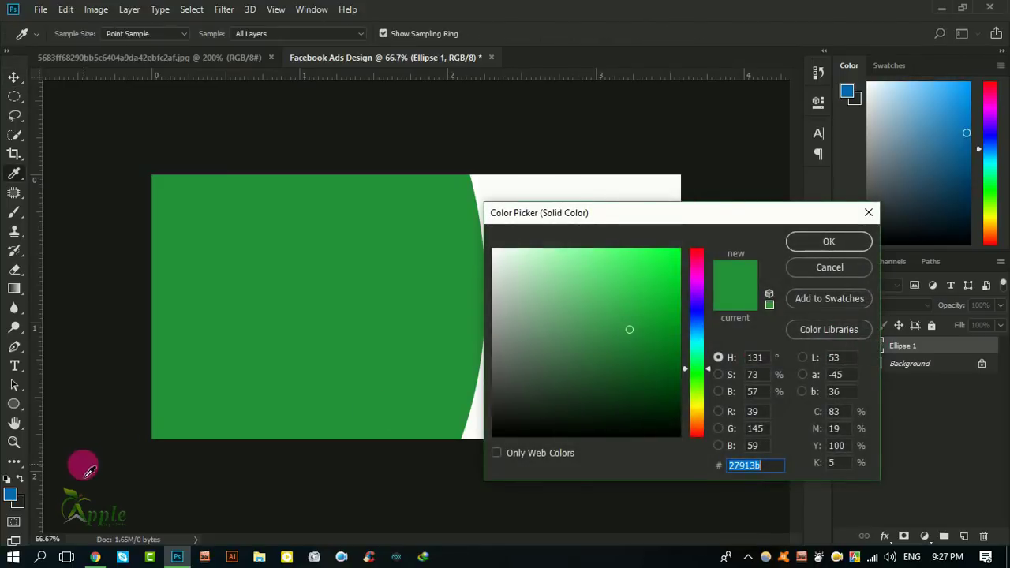
click(11, 491)
click(803, 244)
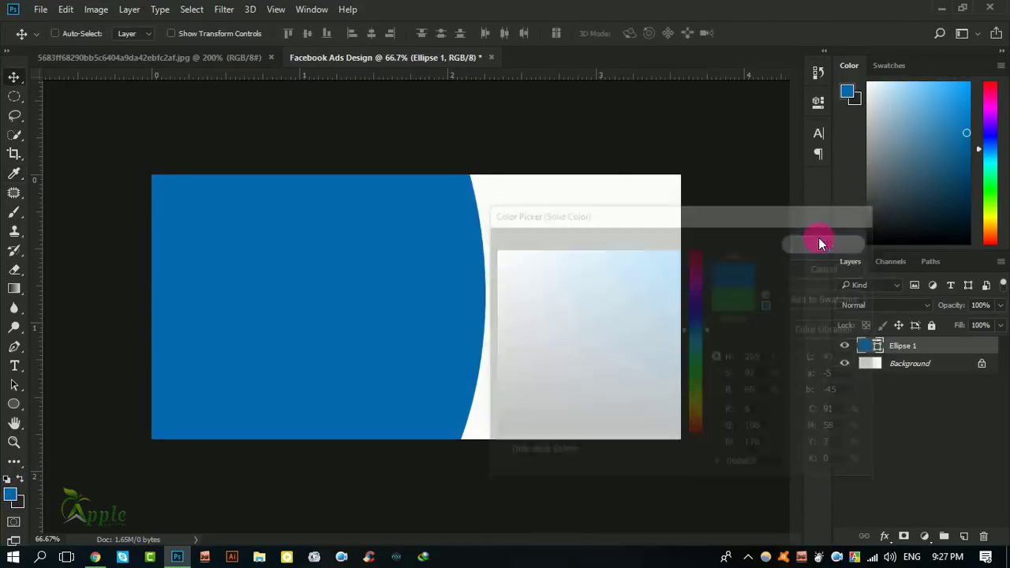
Step: Duplicate Ellipse 1 and rotate the copy about 16°
mouse_move(955, 346)
mouse_down()
mouse_move(974, 527)
mouse_move(966, 536)
mouse_up()
click(66, 9)
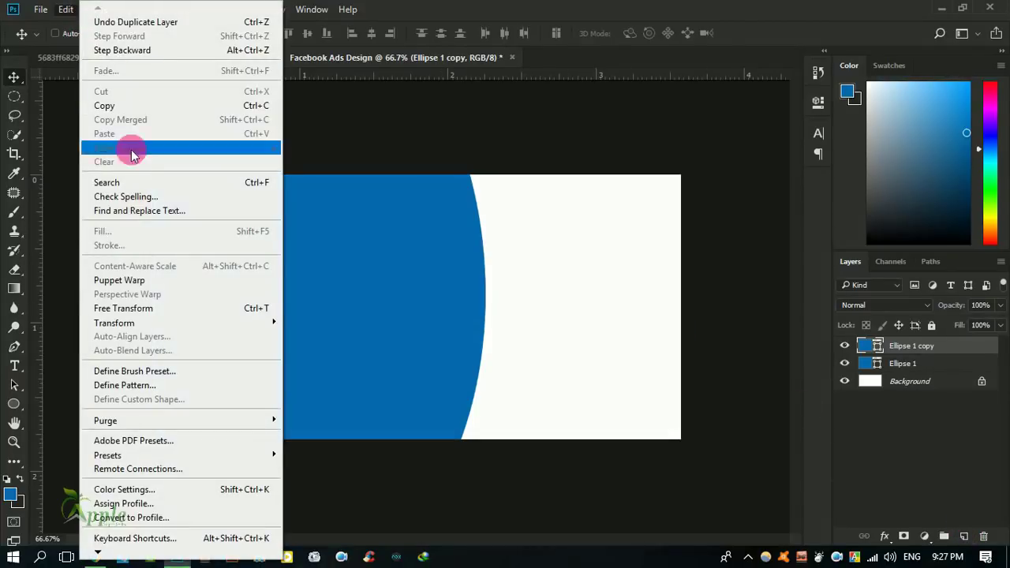
click(163, 241)
drag(581, 242, 565, 332)
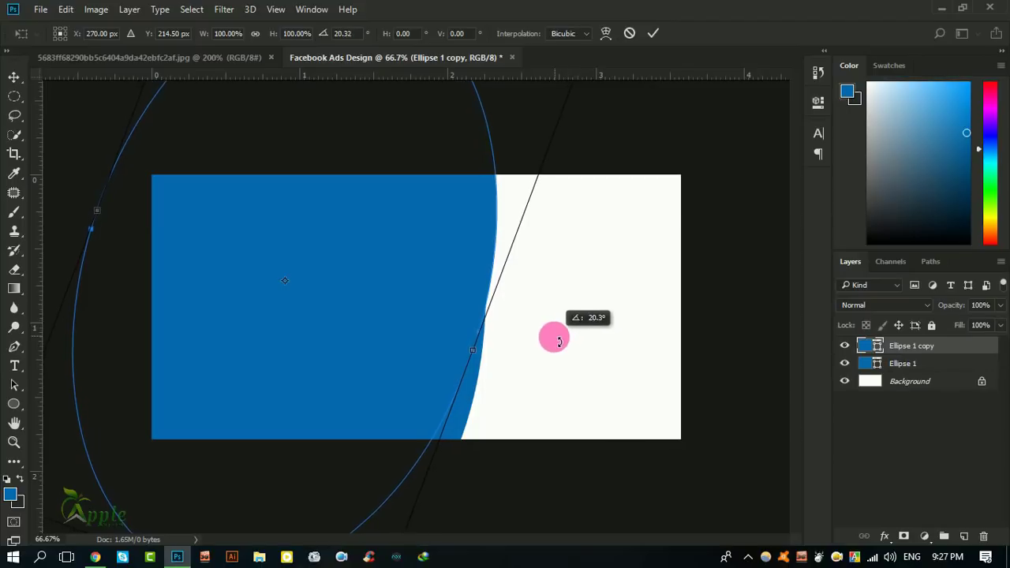
drag(566, 332, 569, 307)
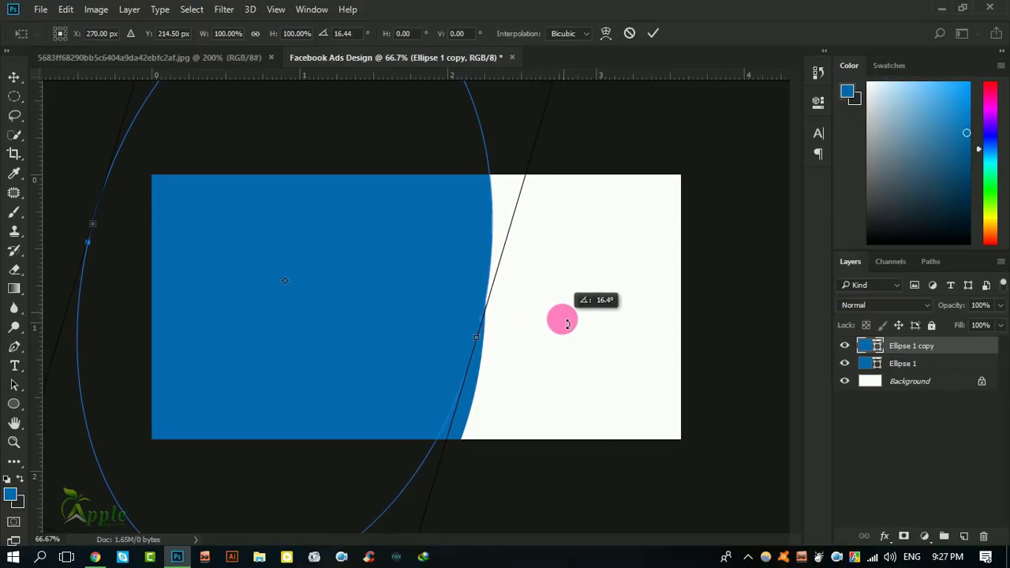
click(654, 33)
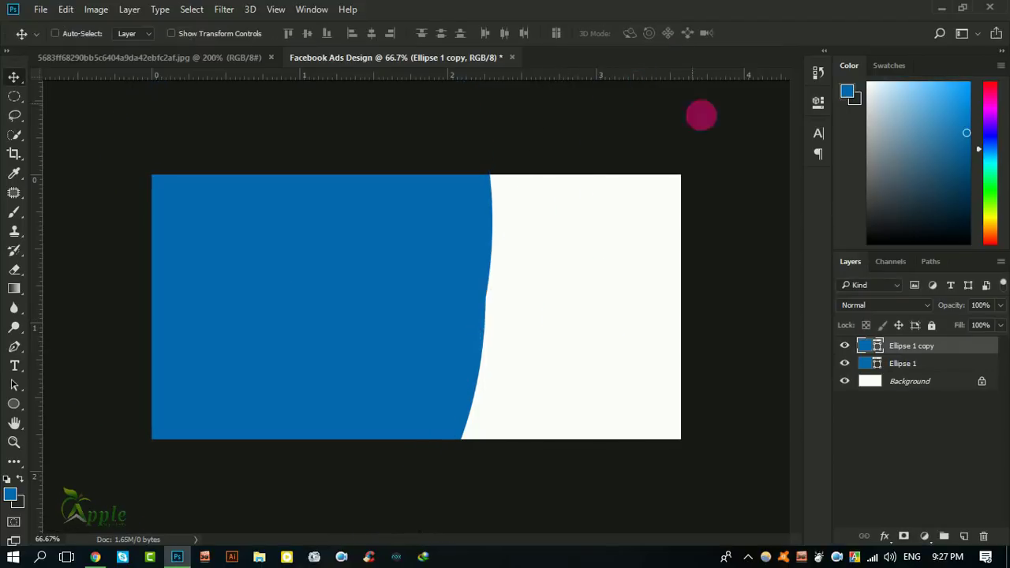
Step: Set Ellipse 1 copy to 65% opacity and nudge it into position
click(1000, 305)
mouse_move(979, 328)
mouse_down()
mouse_move(971, 327)
mouse_move(981, 323)
mouse_up()
drag(505, 266, 519, 271)
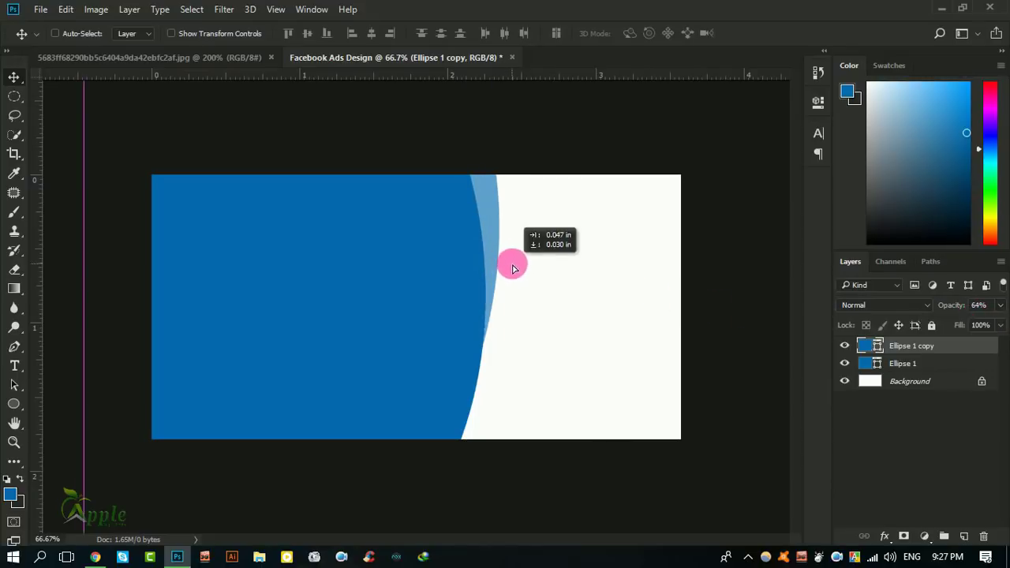
key(Left)
key(Left)
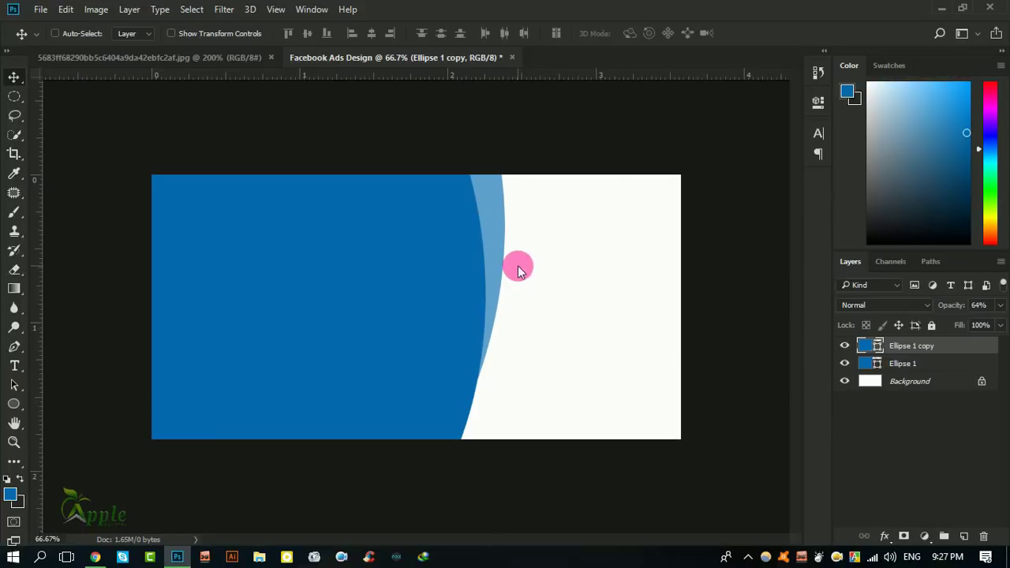
key(Left)
key(Left)
Step: Rotate Ellipse 1 copy to about 1.7° and shift it down-left
key(ctrl+t)
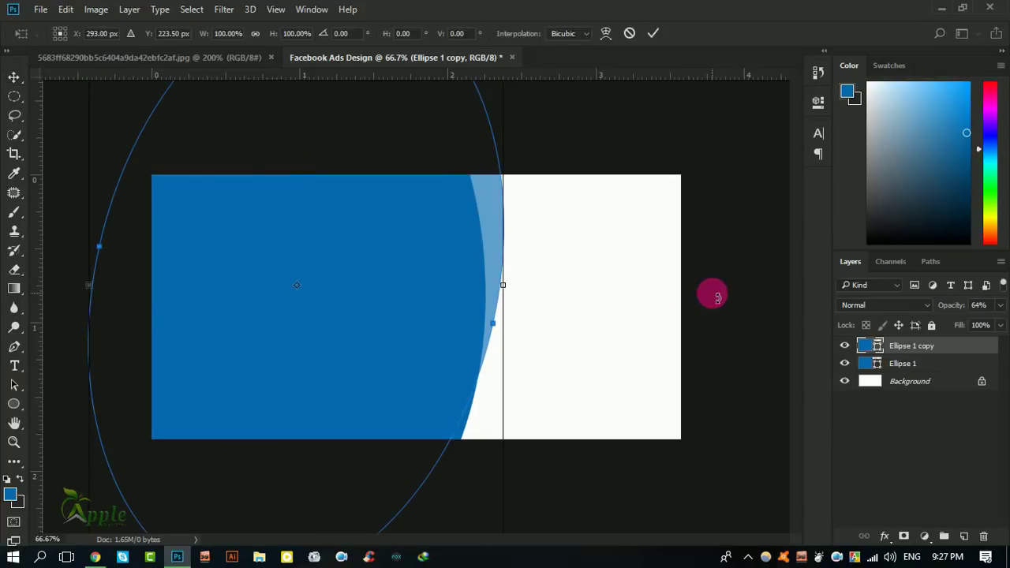
drag(725, 293, 727, 292)
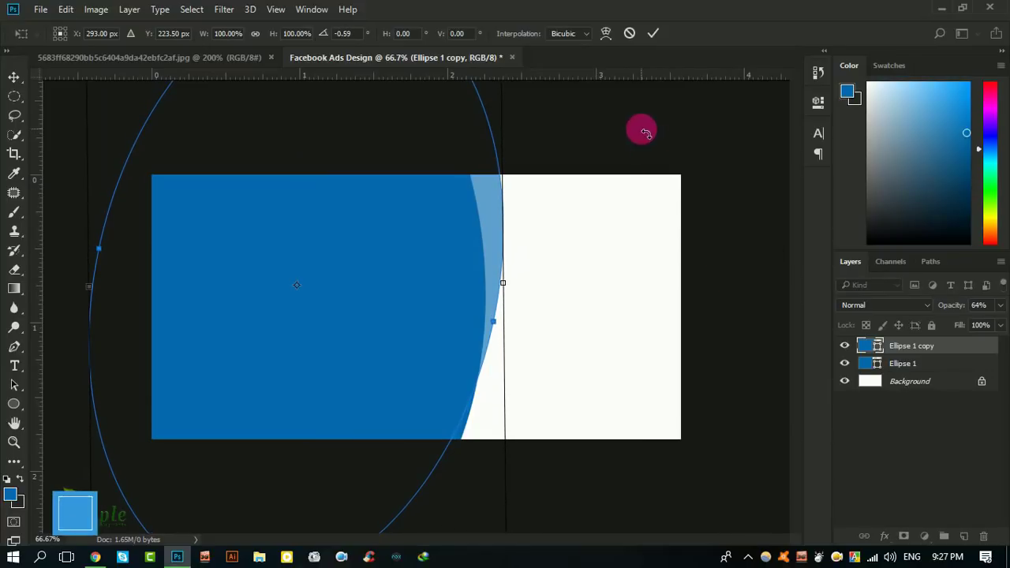
drag(480, 169, 471, 184)
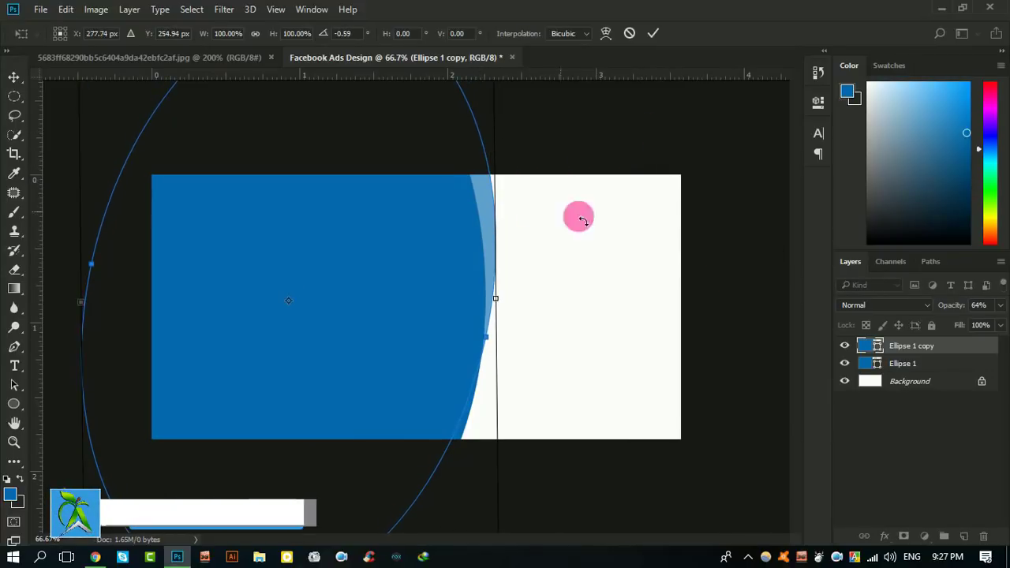
drag(667, 248, 670, 263)
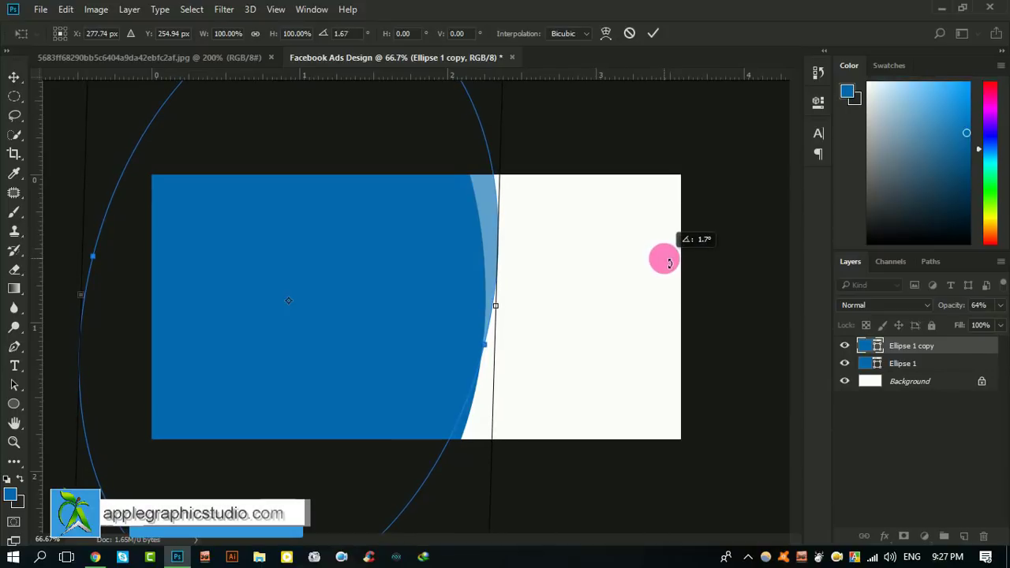
click(653, 33)
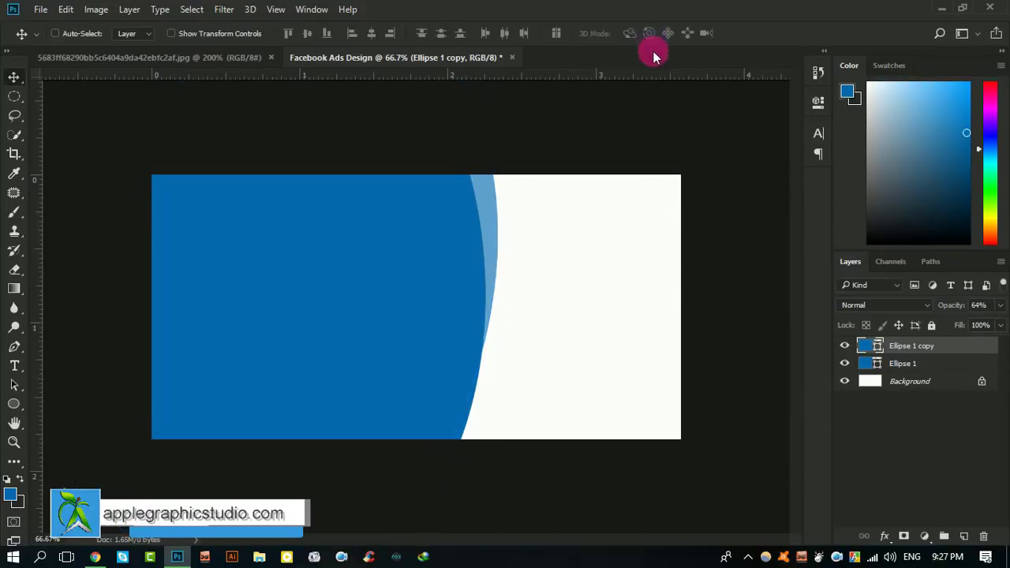
Step: Duplicate it as Ellipse 1 copy 2, placed below Ellipse 1 copy, and open its fill colour
drag(939, 348, 971, 537)
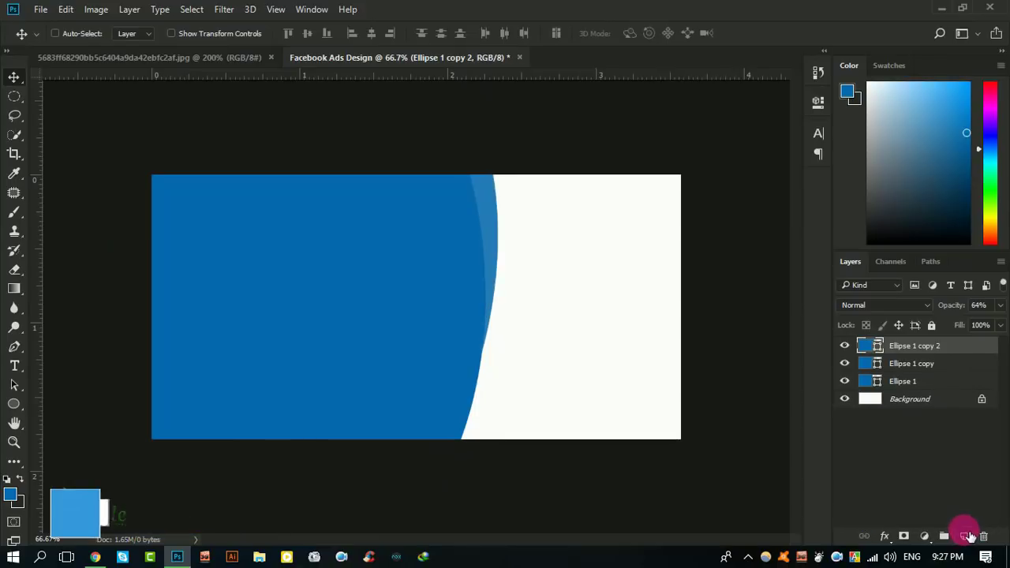
right_click(953, 345)
click(952, 344)
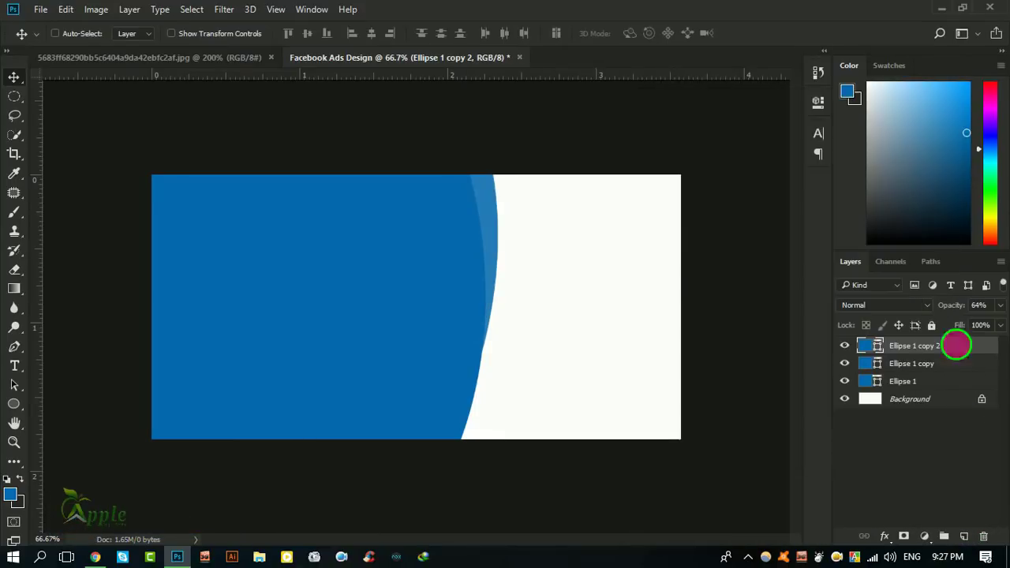
click(844, 346)
drag(913, 345, 928, 375)
click(878, 365)
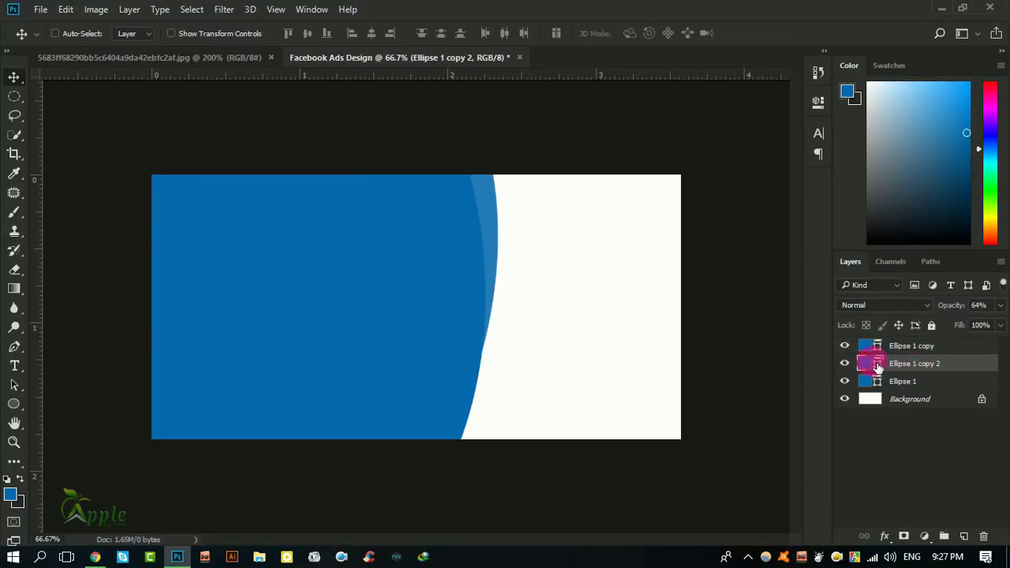
double_click(870, 363)
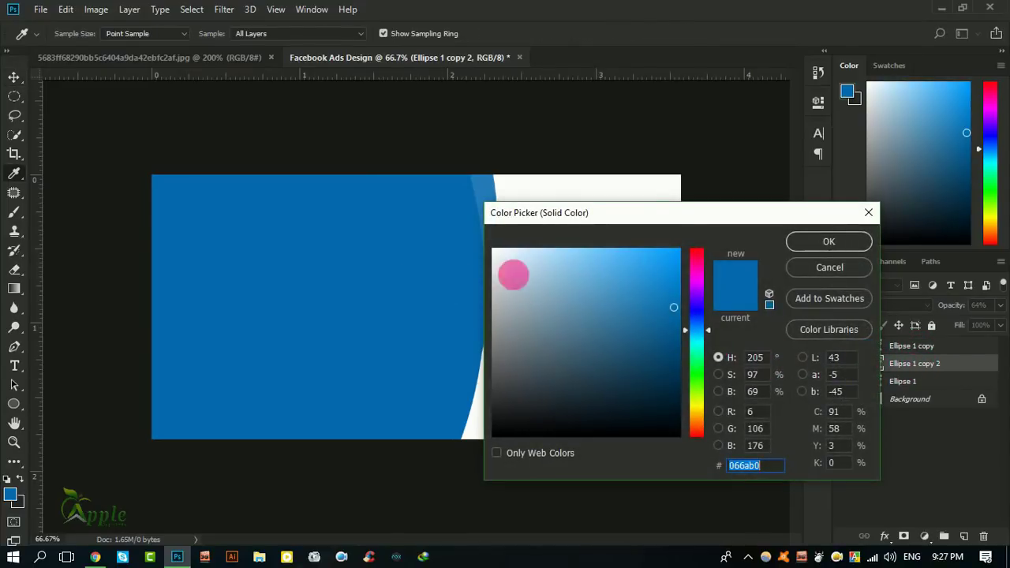
Step: Give Ellipse 1 copy 2 a darker blue fill sampled from the canvas
text(0085e2)
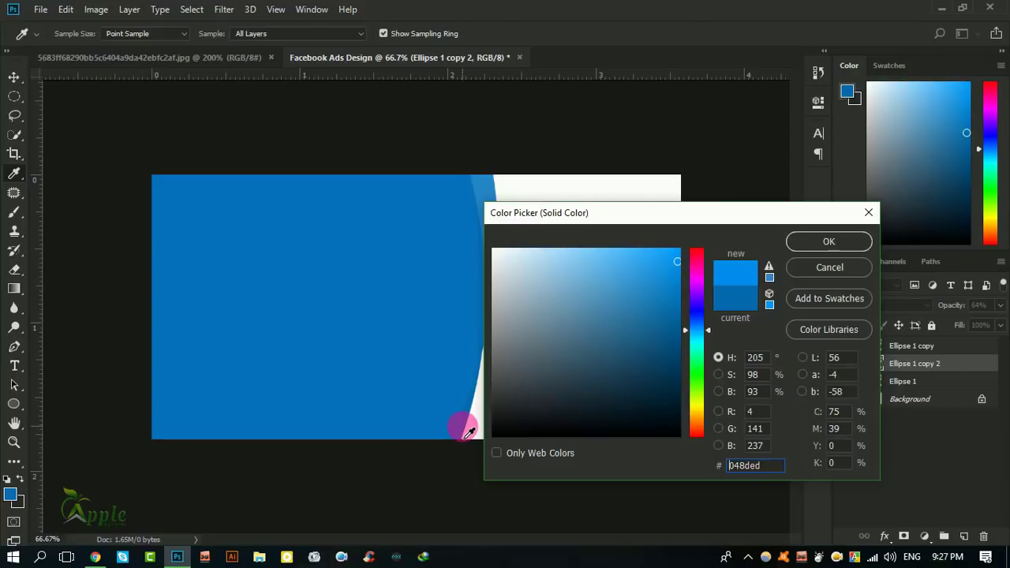
click(469, 430)
click(821, 241)
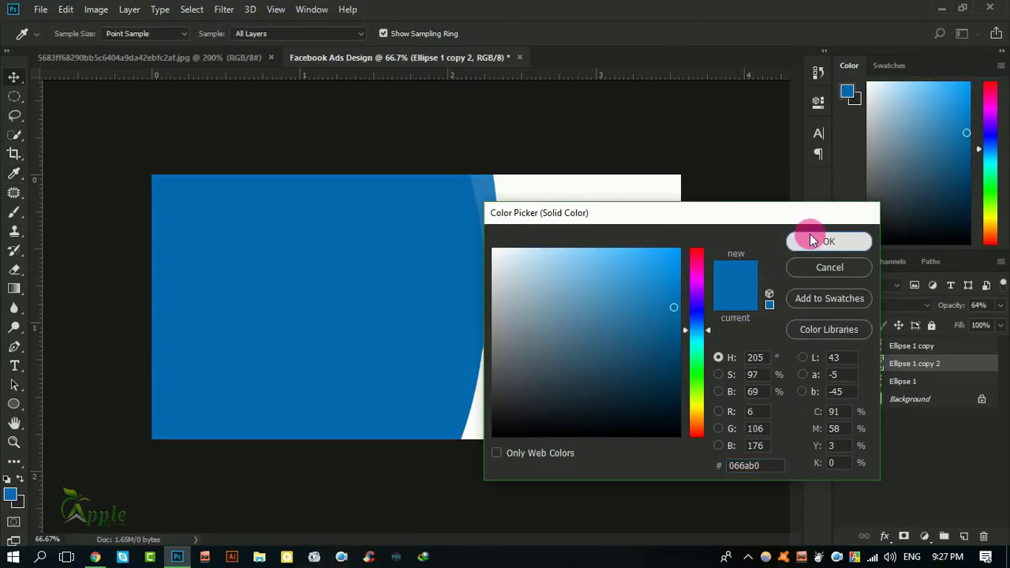
Step: Fill Ellipse 1 with the brighter blue 2296e7
click(879, 383)
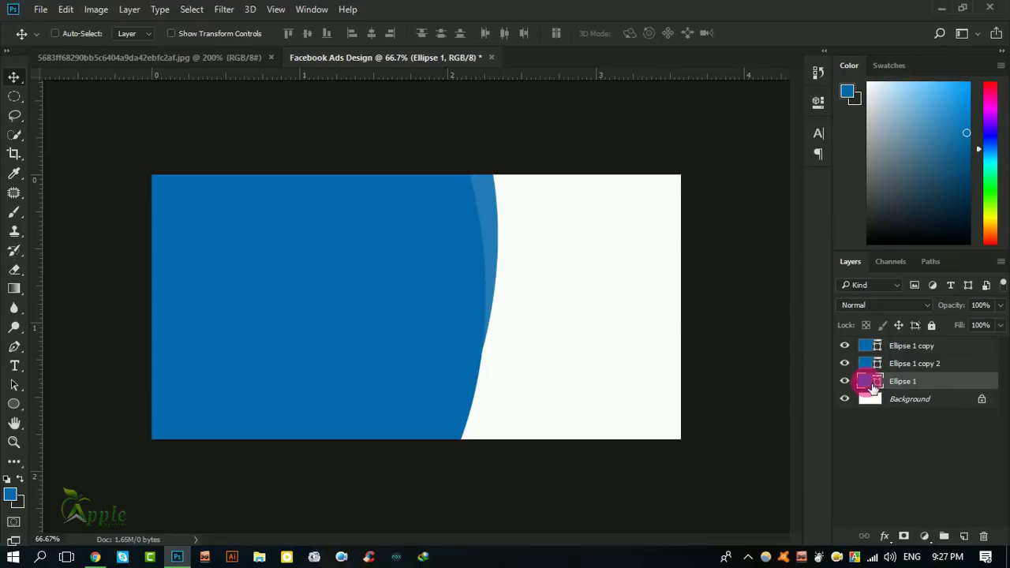
double_click(873, 384)
drag(652, 210, 847, 198)
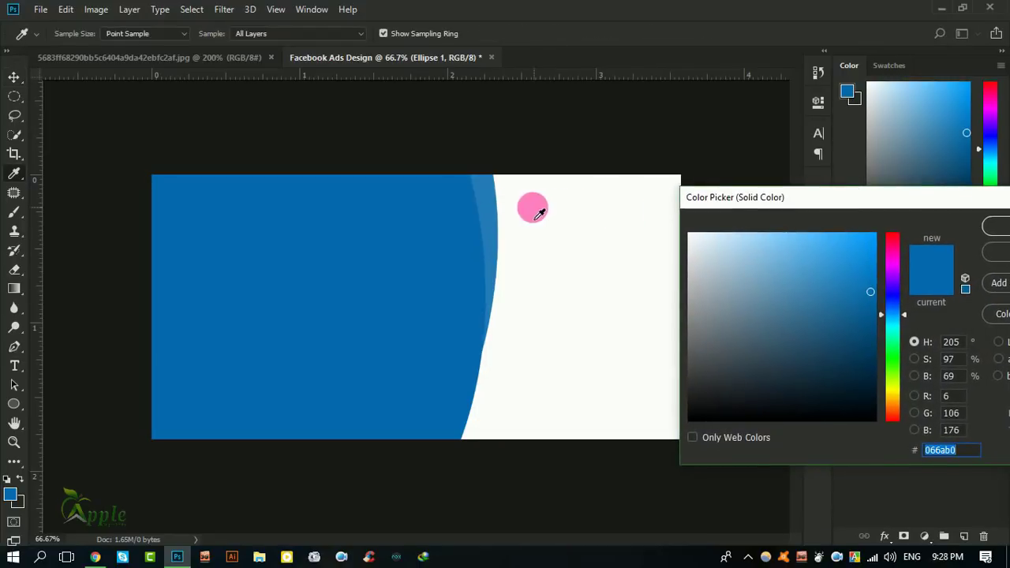
click(492, 204)
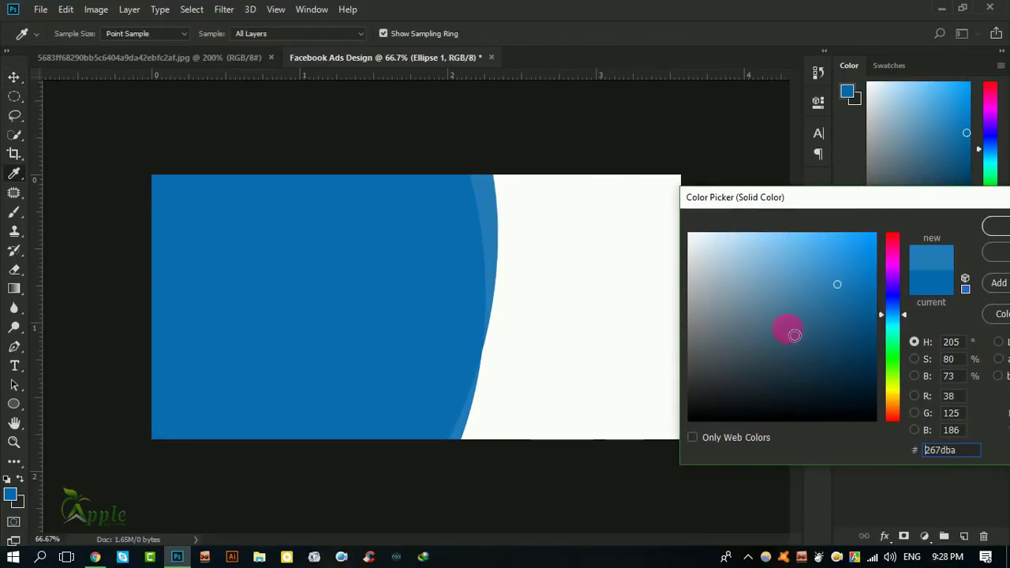
click(850, 251)
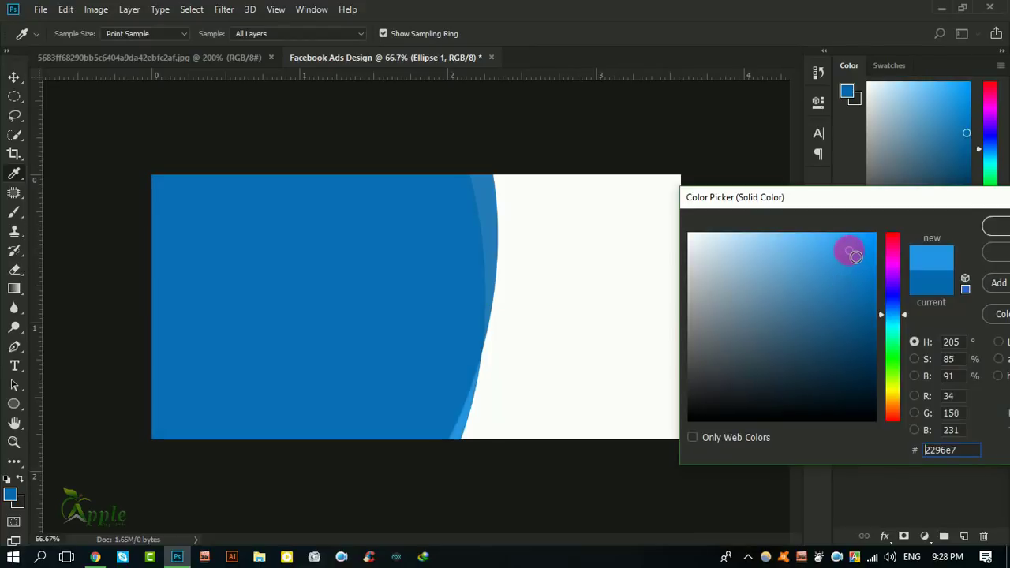
click(993, 230)
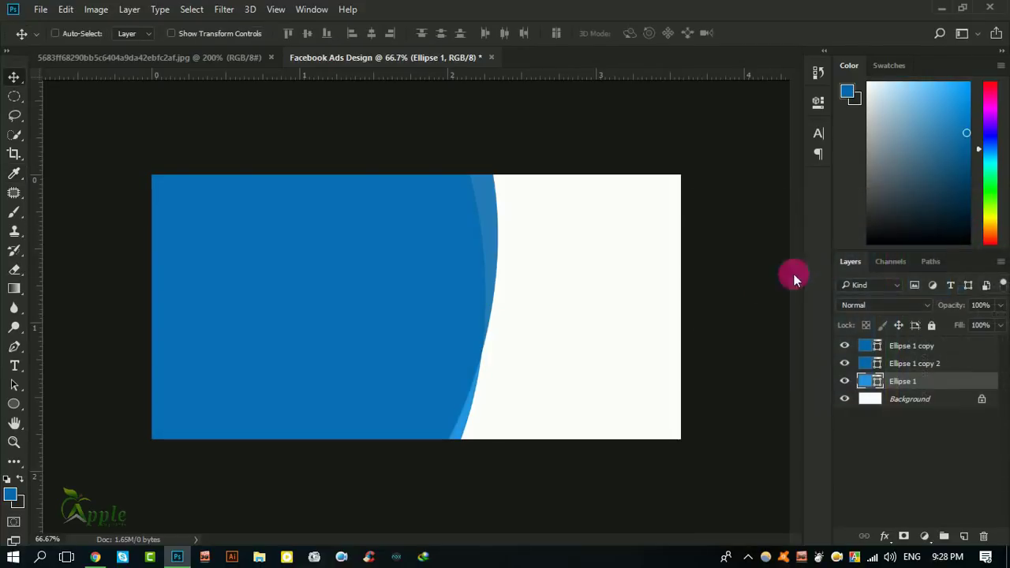
Step: Change Ellipse 1's fill to the softer blue 429ad8
double_click(868, 382)
drag(505, 106, 804, 184)
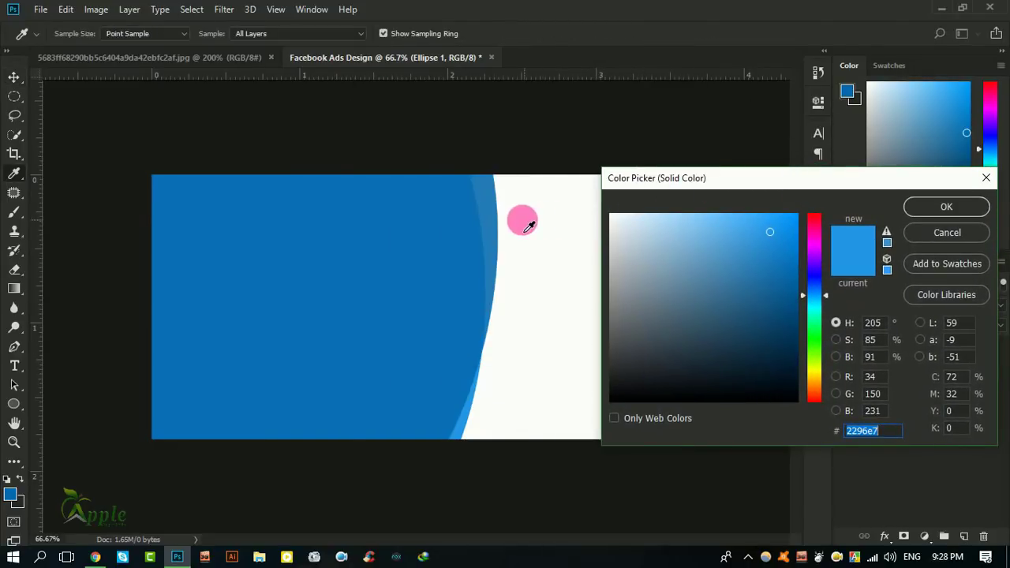
click(485, 210)
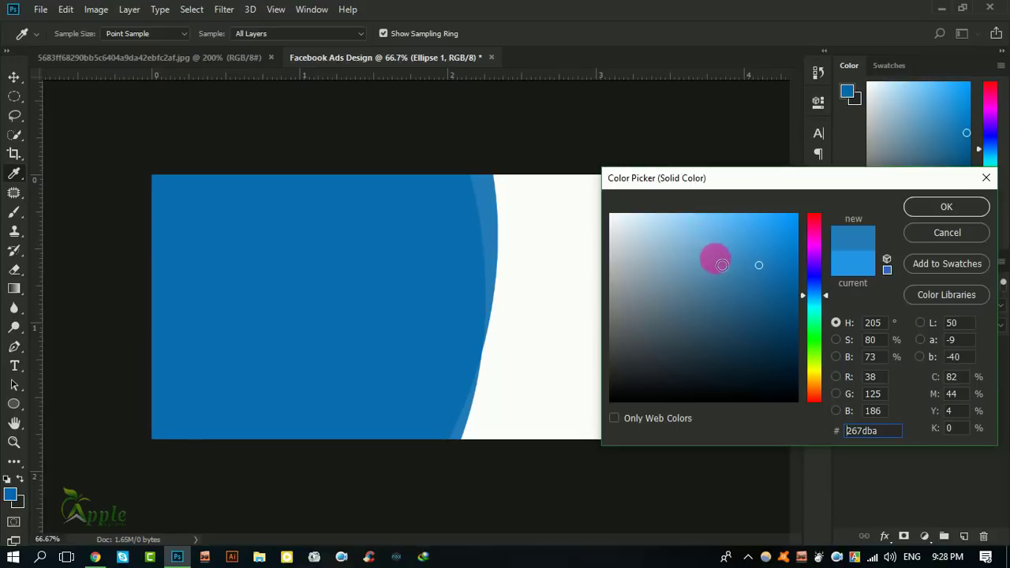
click(748, 250)
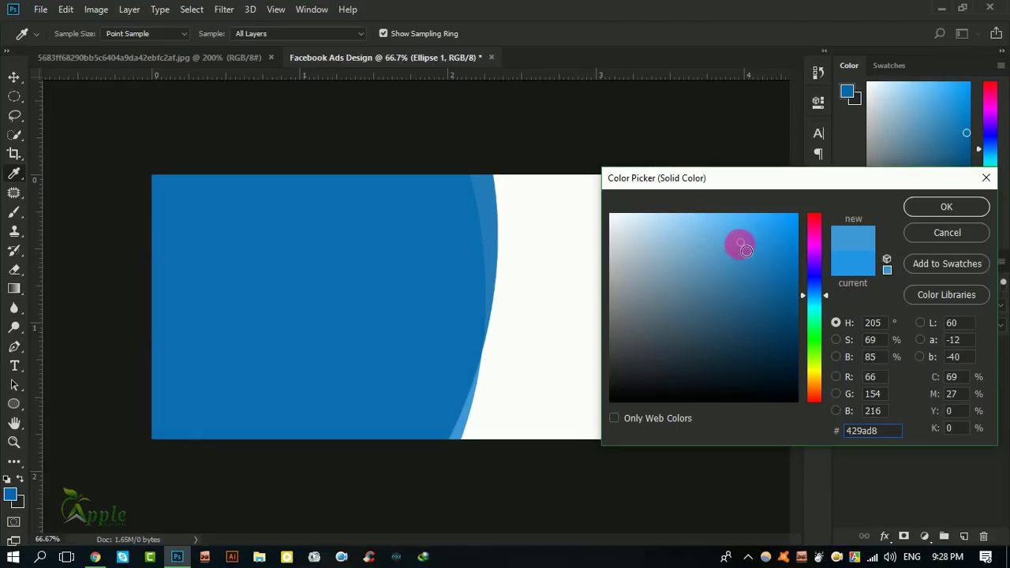
click(861, 220)
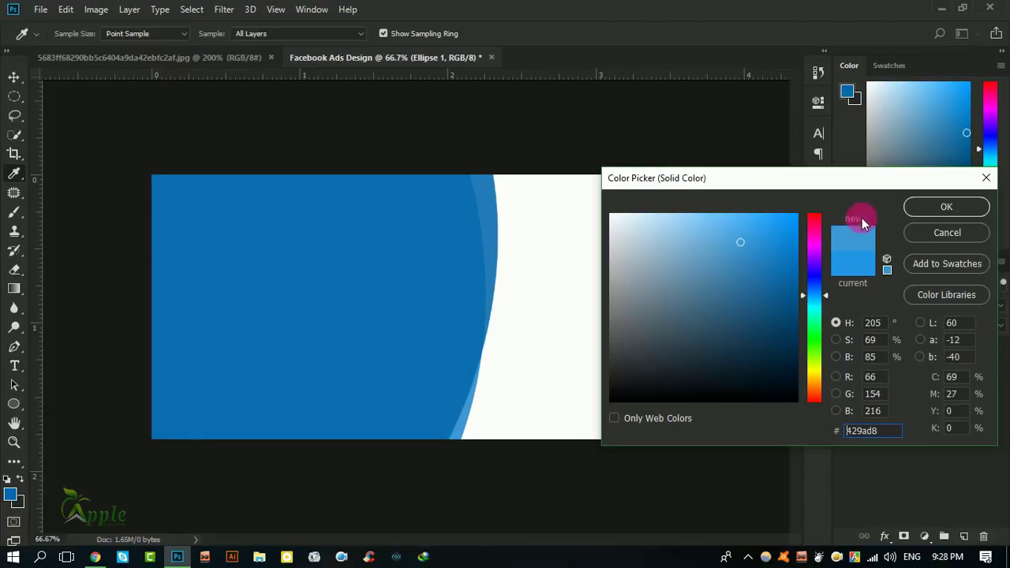
click(945, 207)
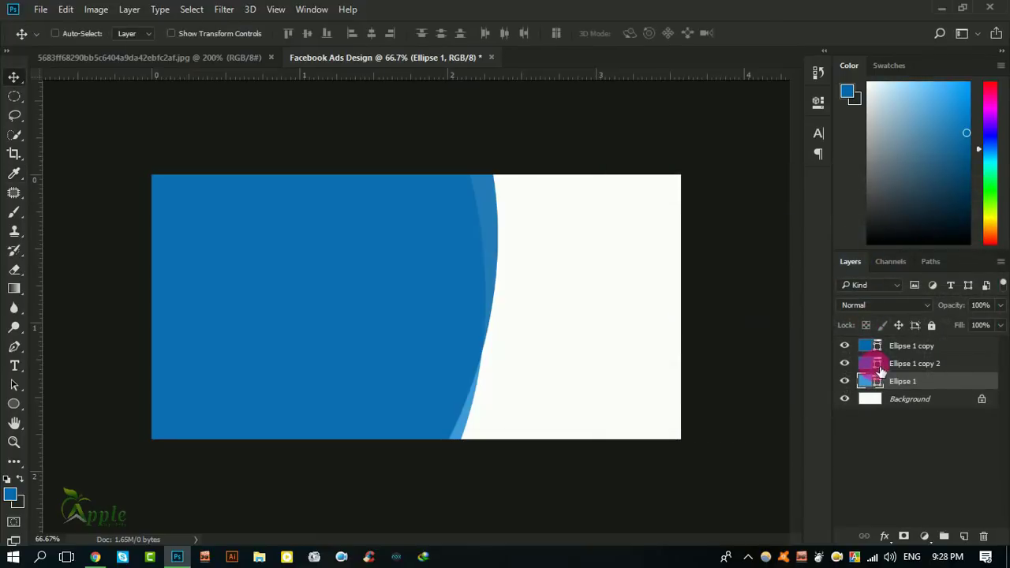
Step: Toggle Ellipse 1 copy's visibility to compare, leaving it hidden
click(875, 350)
double_click(845, 345)
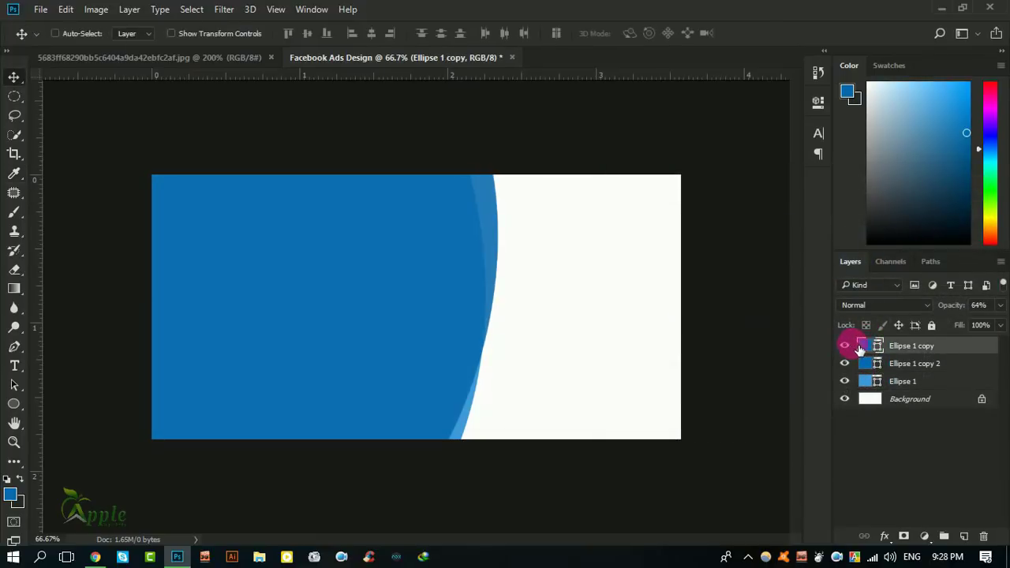
click(846, 348)
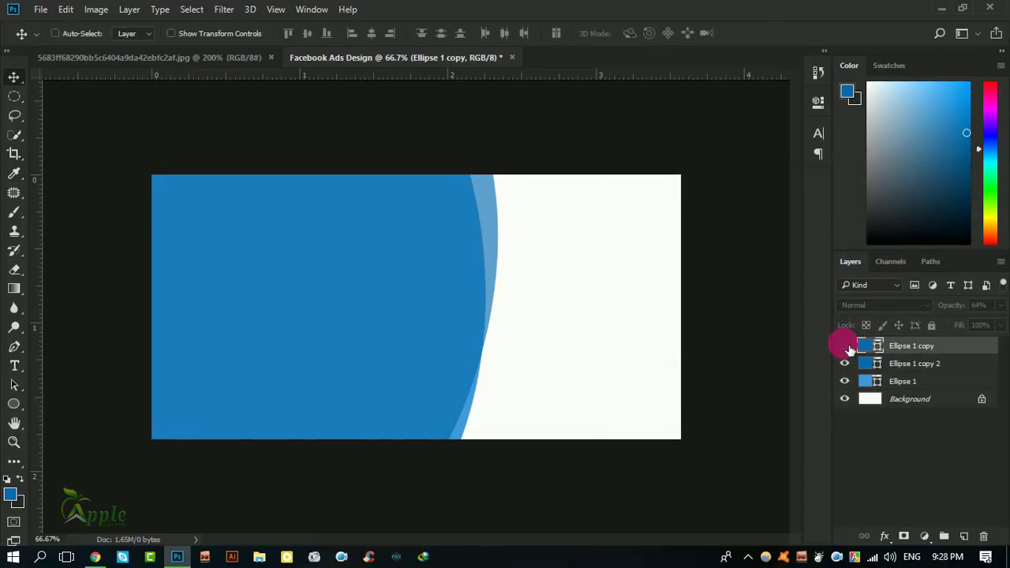
click(847, 347)
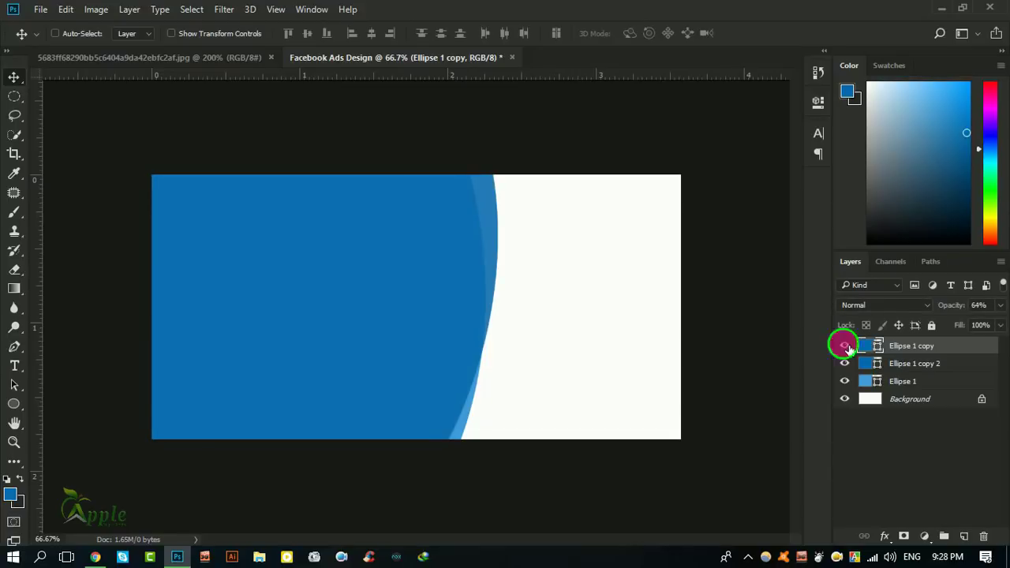
click(845, 347)
click(847, 348)
click(846, 348)
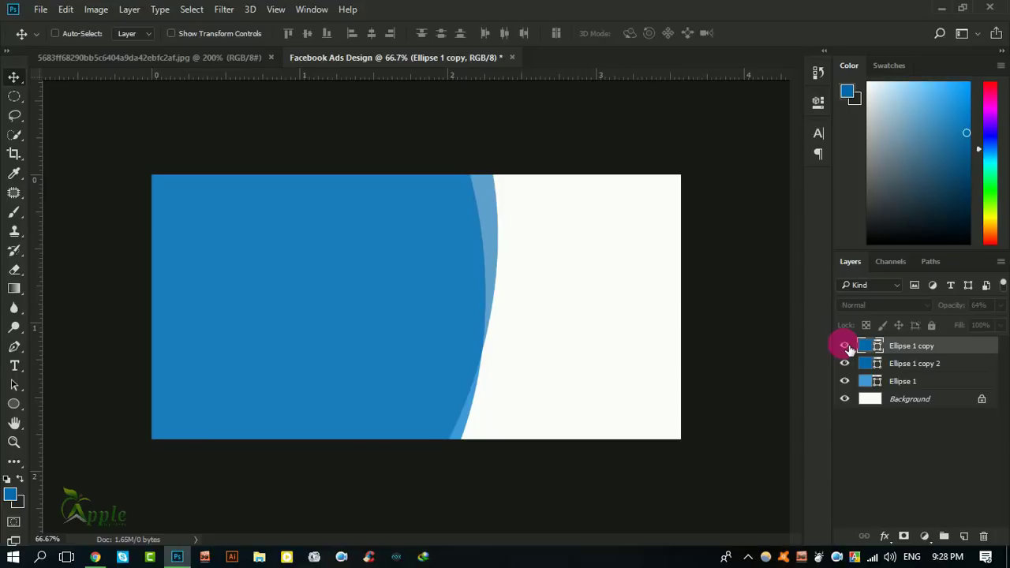
Step: Rotate Ellipse 1 copy 2 by under 1° and nudge it slightly right
click(893, 363)
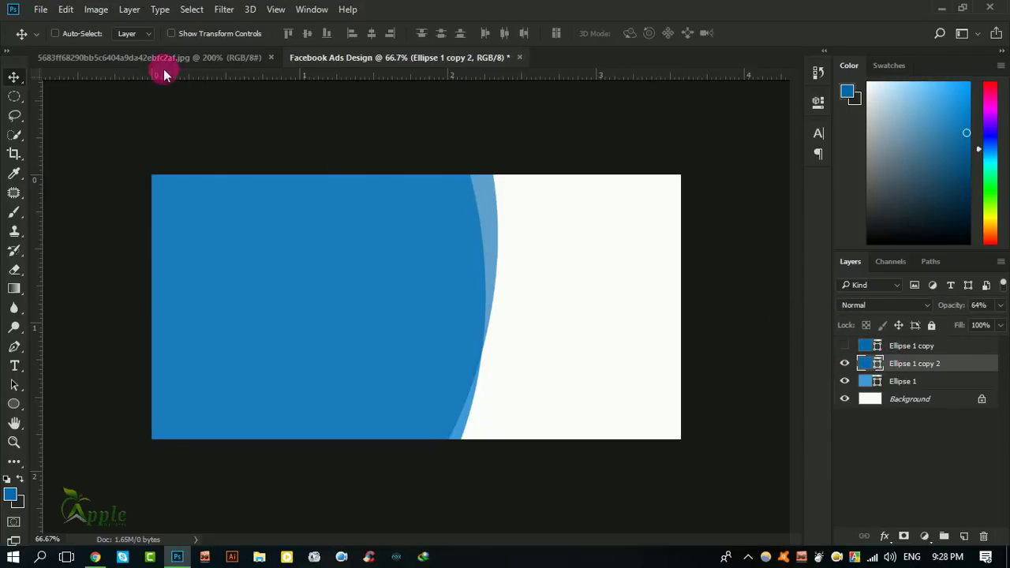
click(66, 9)
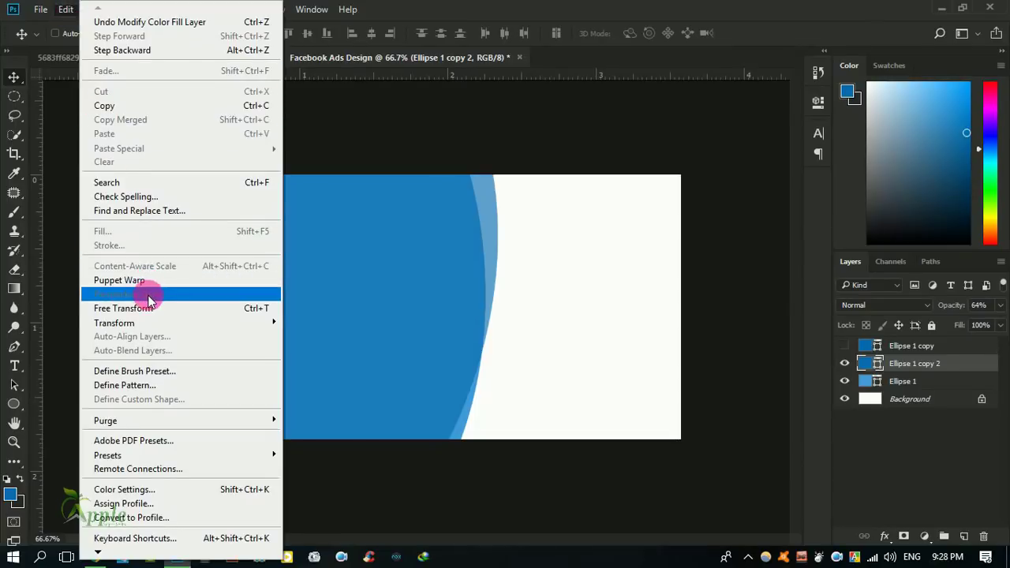
click(148, 308)
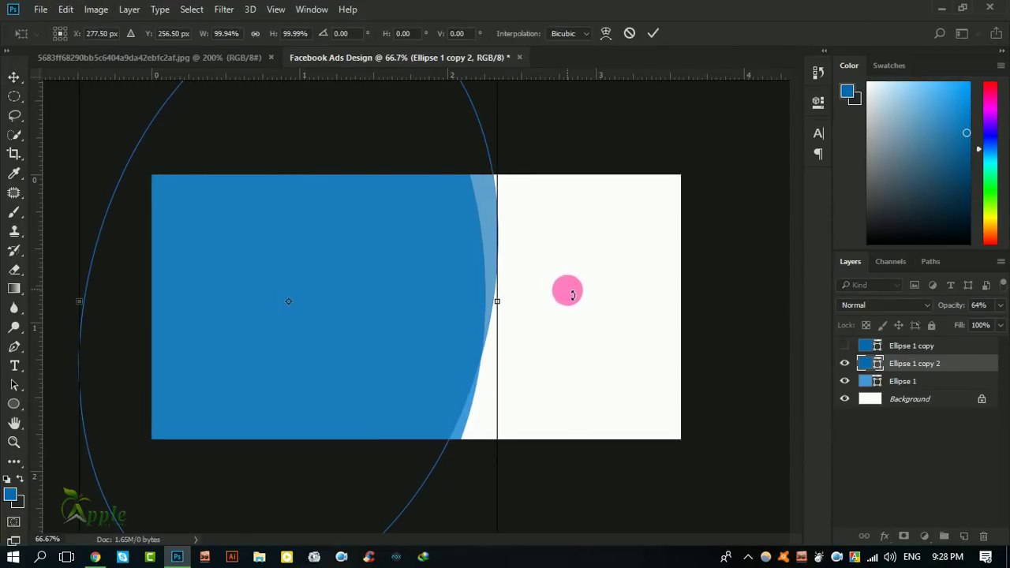
mouse_move(575, 292)
mouse_down()
mouse_move(585, 307)
mouse_move(470, 295)
mouse_up()
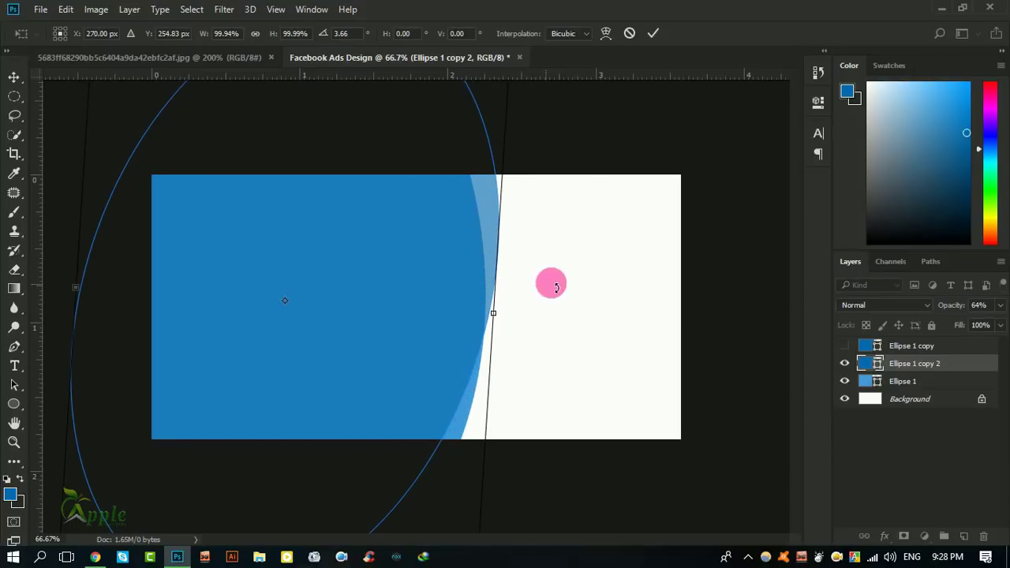
drag(584, 273, 588, 268)
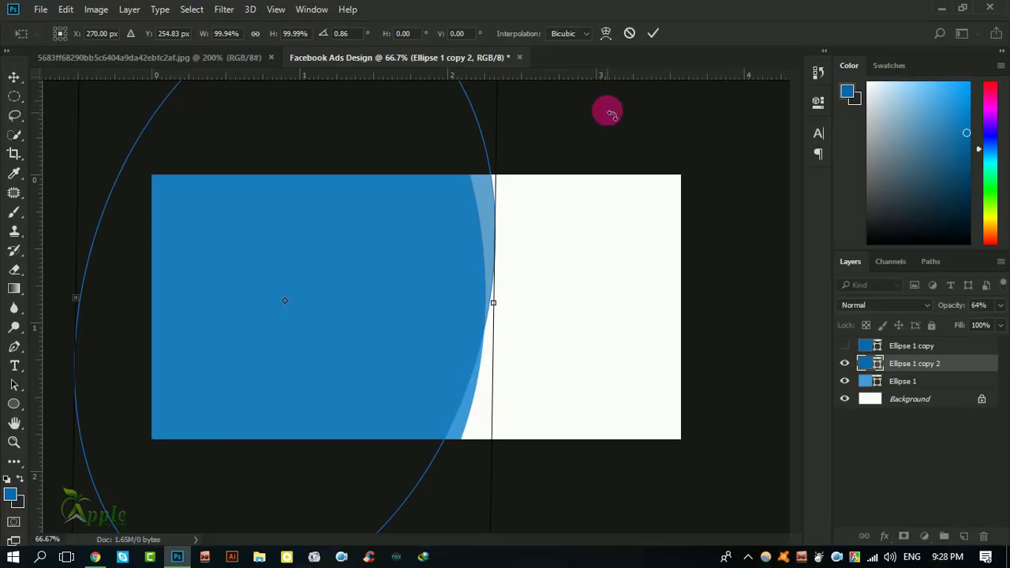
click(654, 33)
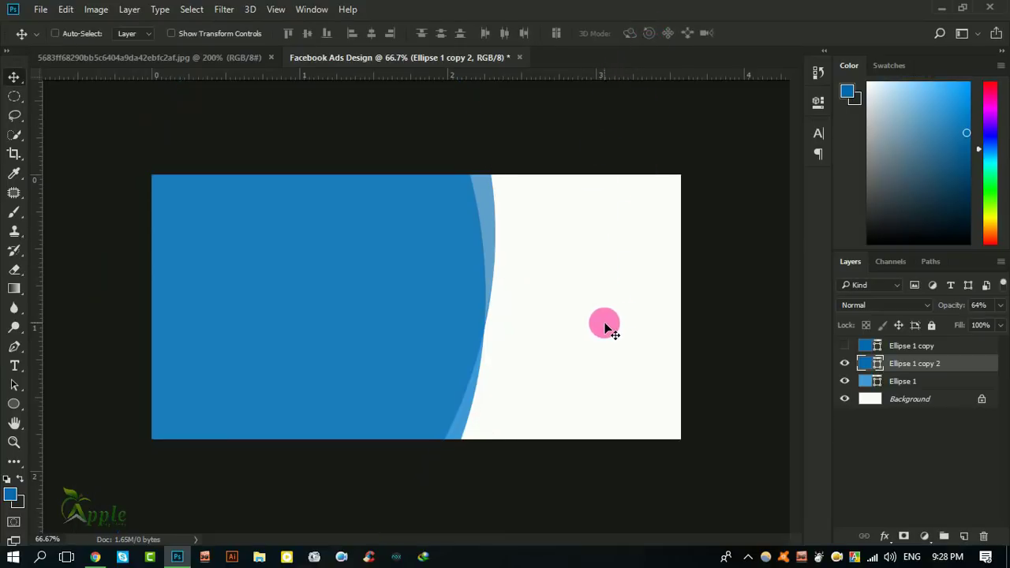
key(Right)
key(Right)
key(Right)
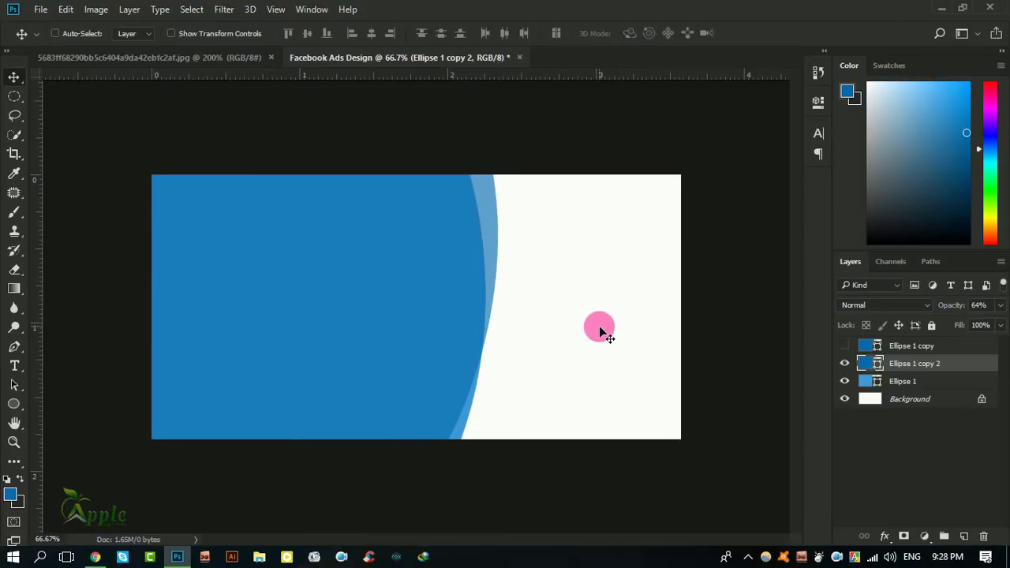
scroll(503, 327, up, 1)
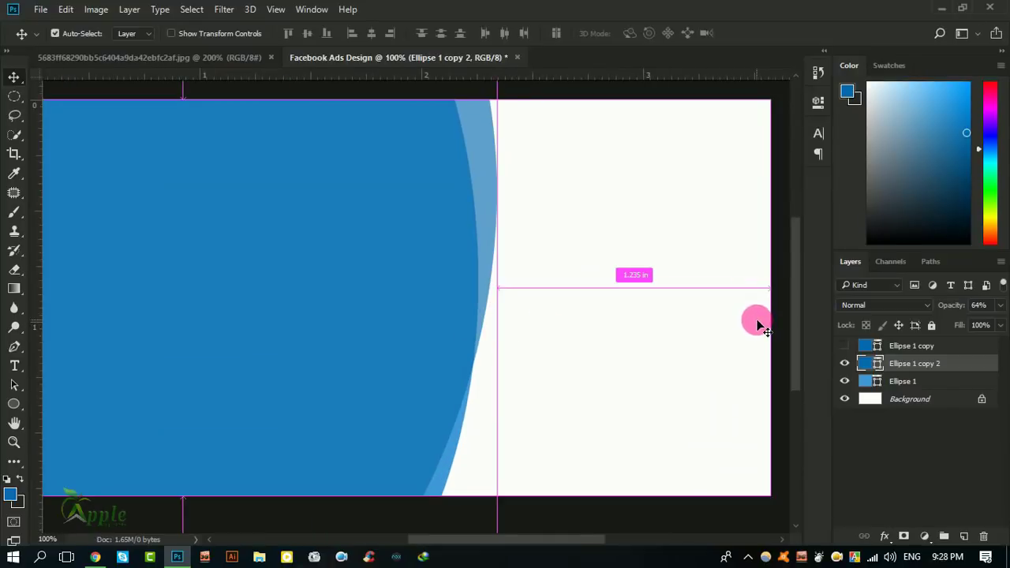
key(ctrl+minus)
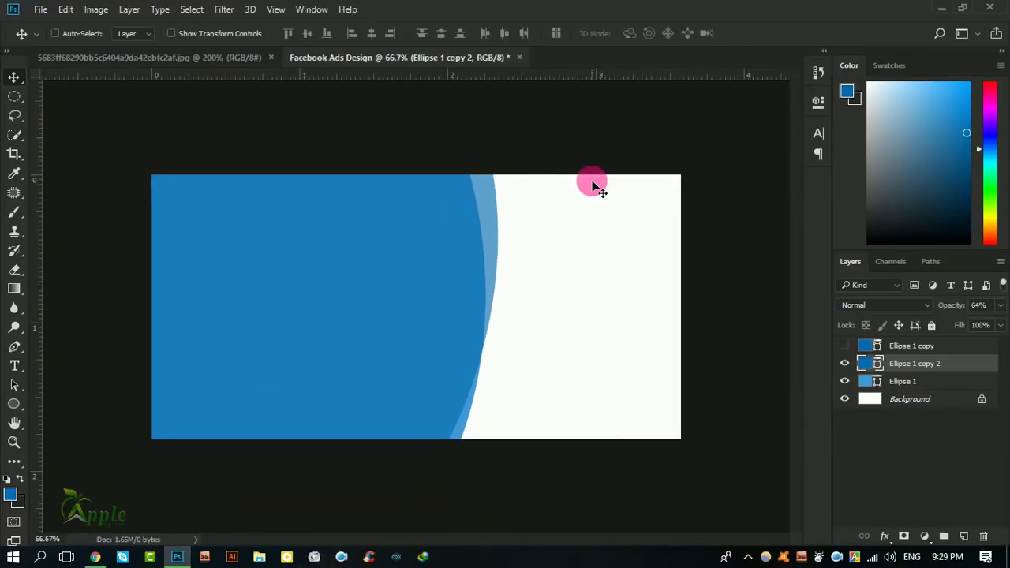
Step: Unlock the background and group it with the three ellipses as 'BG'
ctrl+click(916, 365)
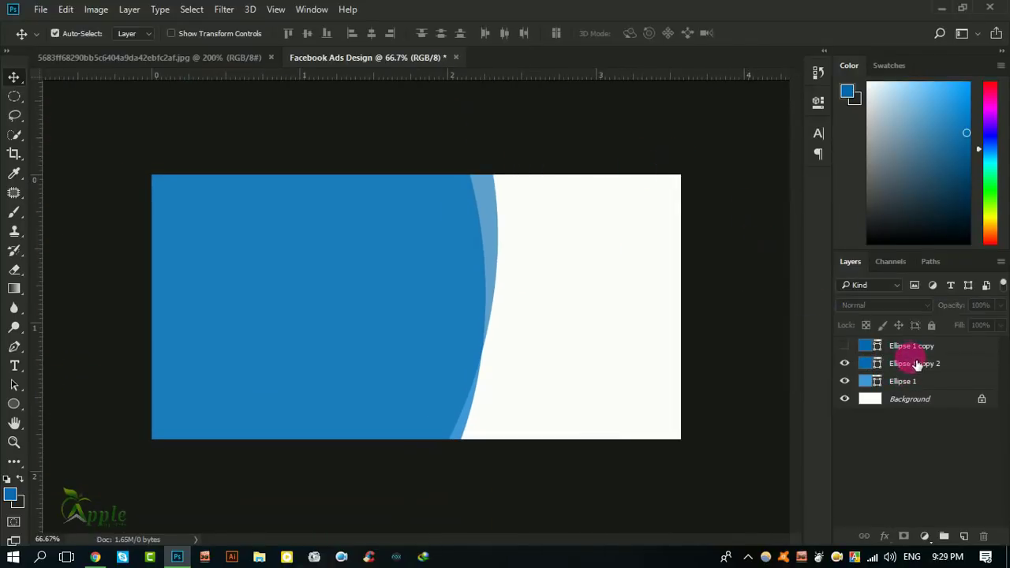
click(916, 365)
ctrl+click(928, 381)
ctrl+click(924, 348)
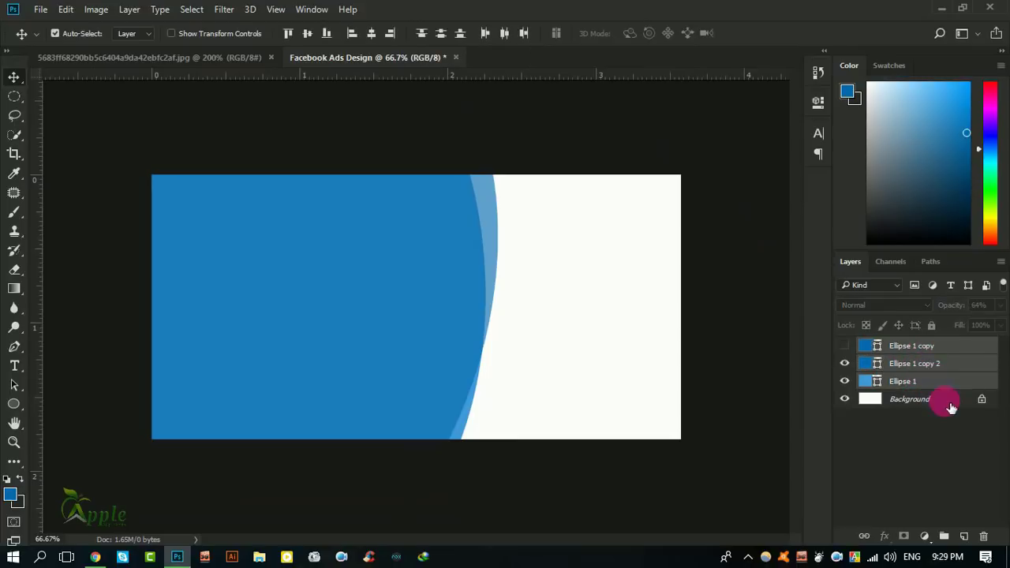
click(982, 401)
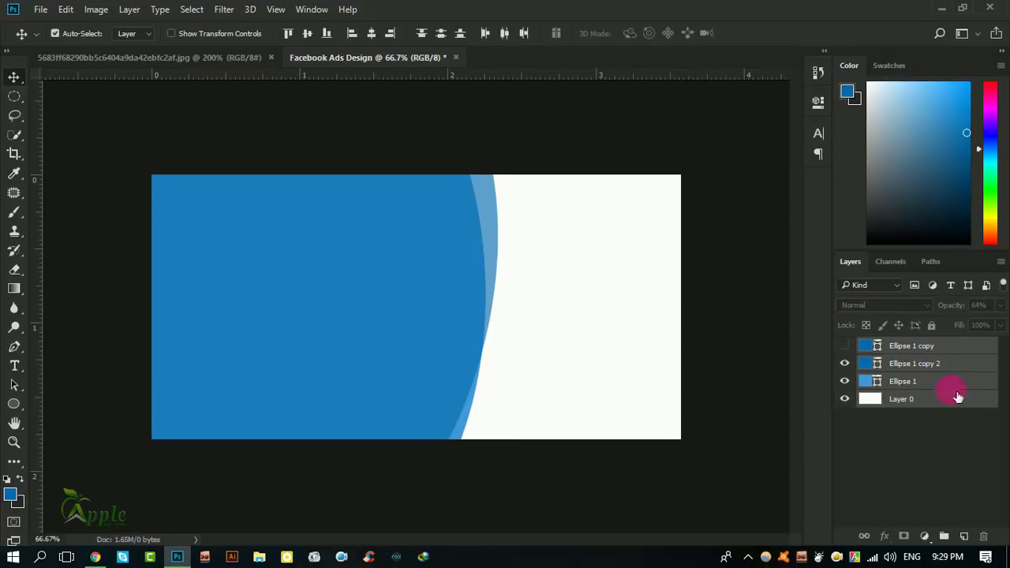
click(951, 535)
double_click(904, 354)
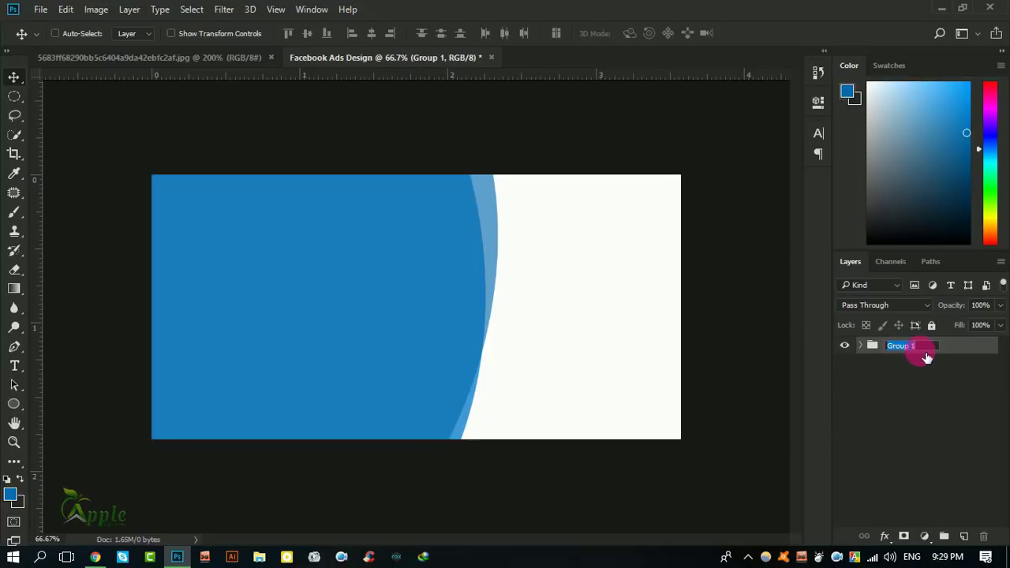
text(BG)
click(928, 358)
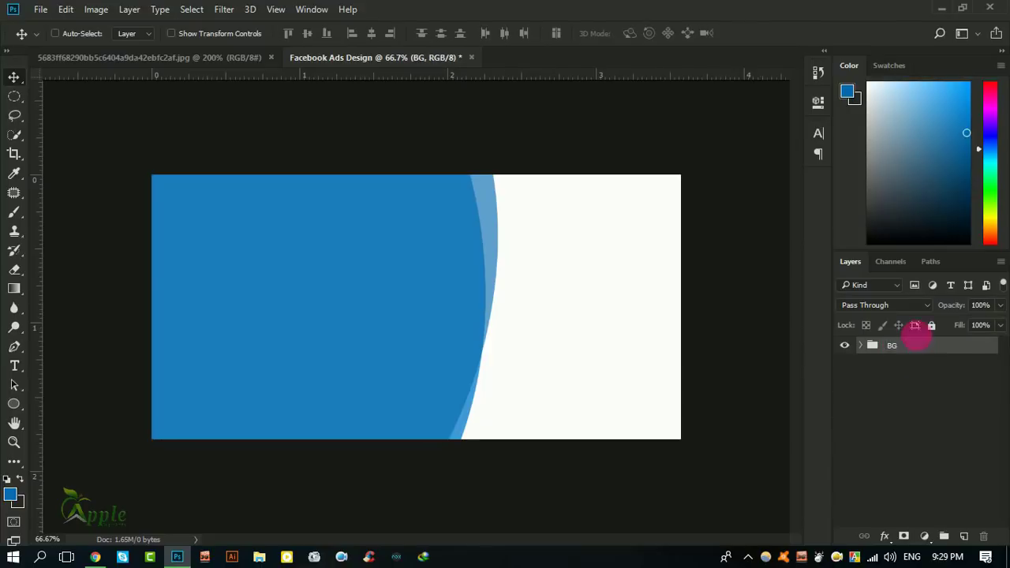
ctrl+click(389, 345)
drag(695, 326, 577, 354)
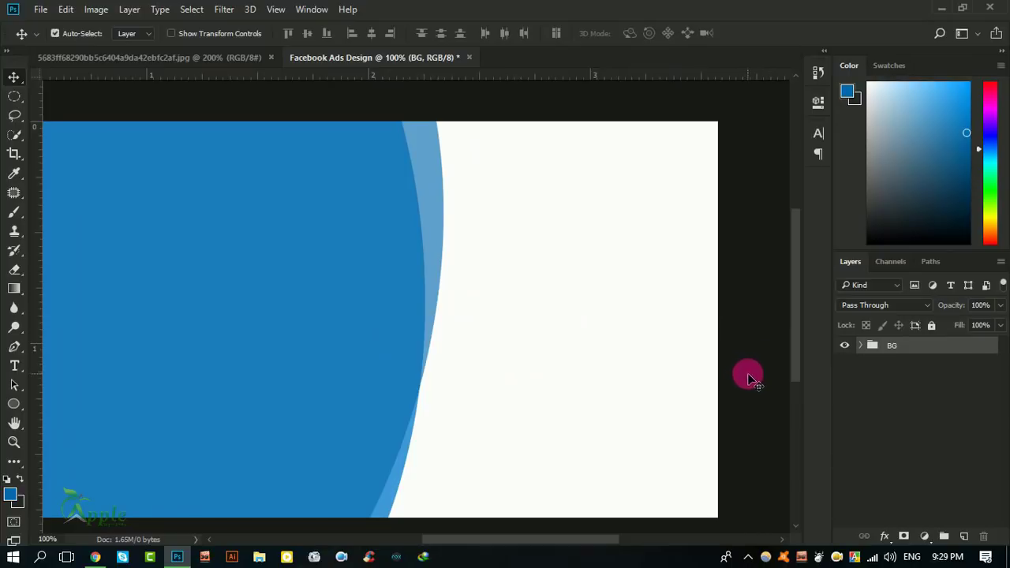
key(ctrl)
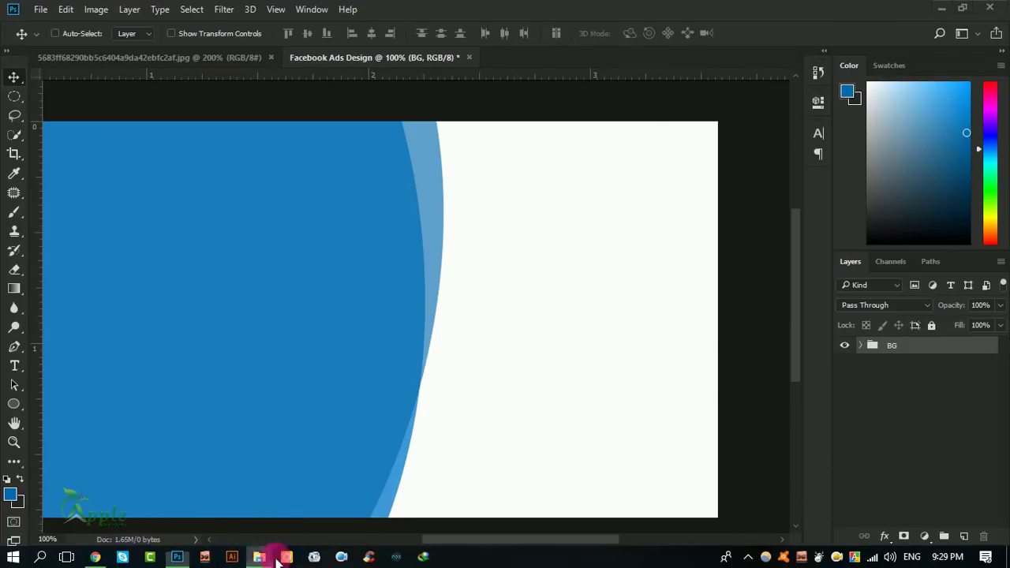
Step: Place the genetic-engineering photo from Downloads, flipped horizontally and scaled to cover the banner
click(259, 557)
drag(609, 185, 727, 226)
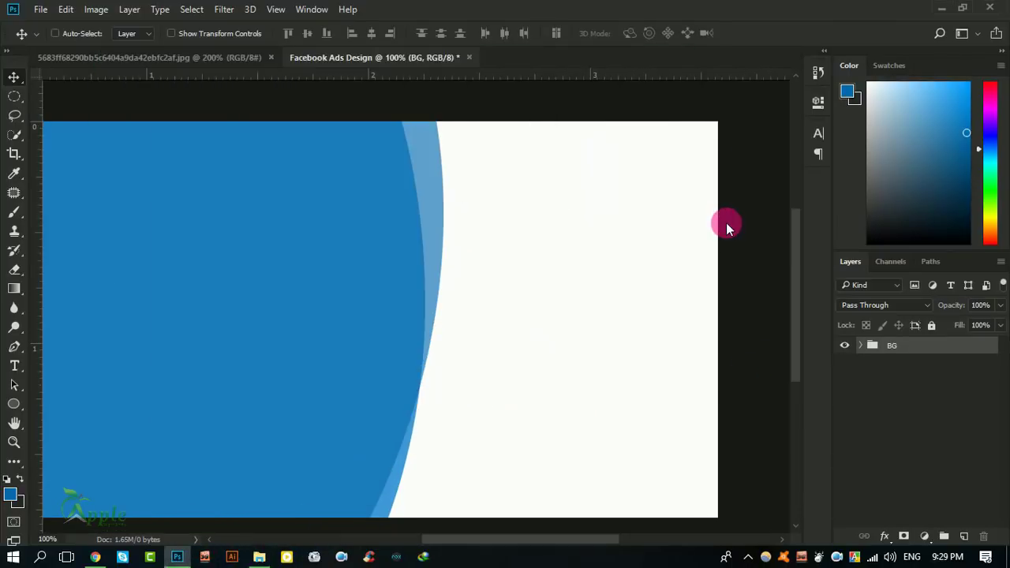
mouse_move(631, 306)
mouse_down()
mouse_move(636, 323)
mouse_move(432, 333)
mouse_up()
right_click(536, 332)
click(592, 301)
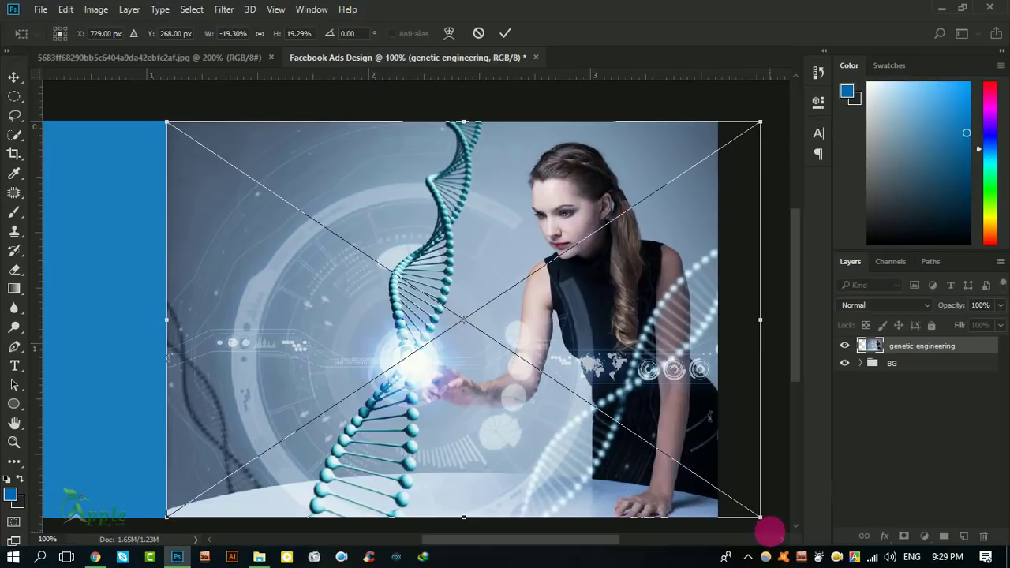
drag(761, 518, 767, 518)
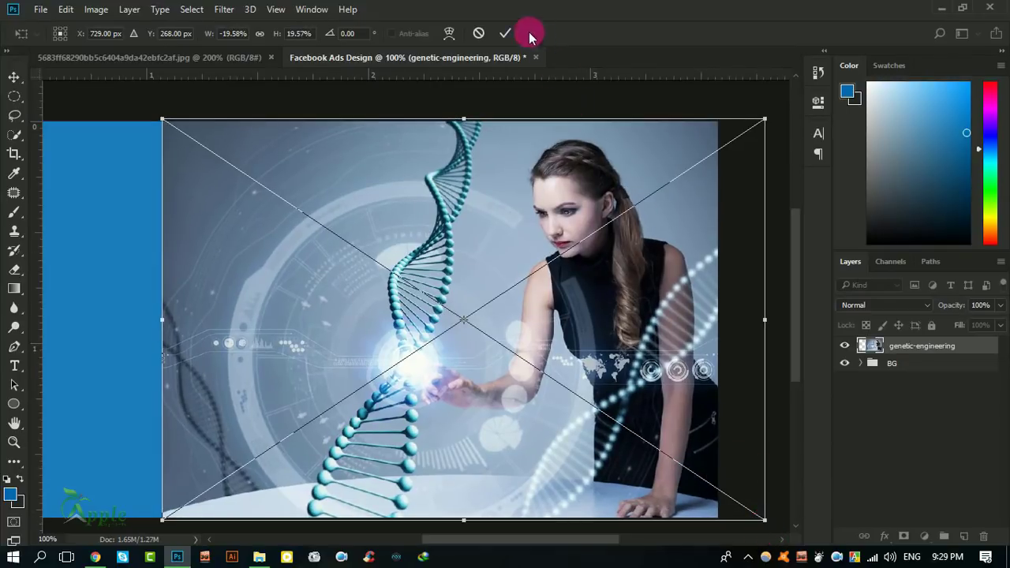
click(505, 34)
Step: Move the photo layer beneath the ellipses in BG and shift it right
mouse_move(914, 351)
mouse_down()
mouse_move(930, 407)
mouse_move(920, 424)
mouse_up()
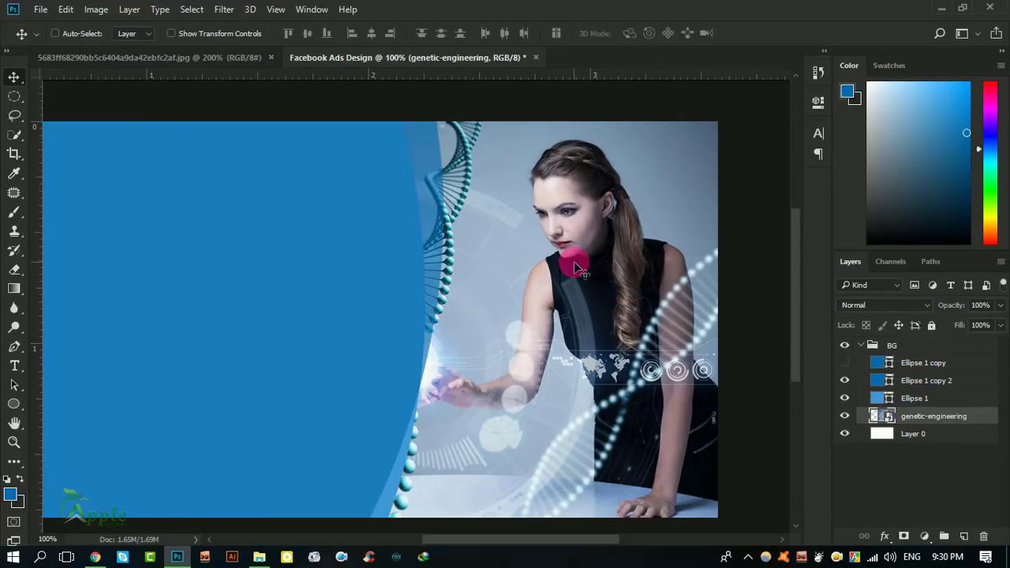
drag(563, 281, 585, 304)
key(ctrl+minus)
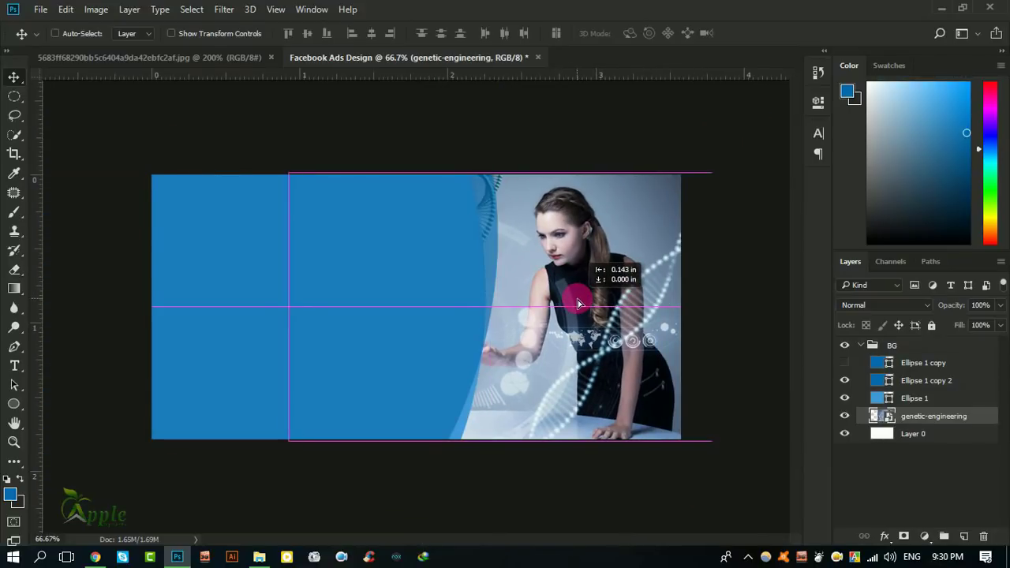
mouse_move(585, 303)
mouse_down()
mouse_move(606, 307)
mouse_move(592, 302)
mouse_up()
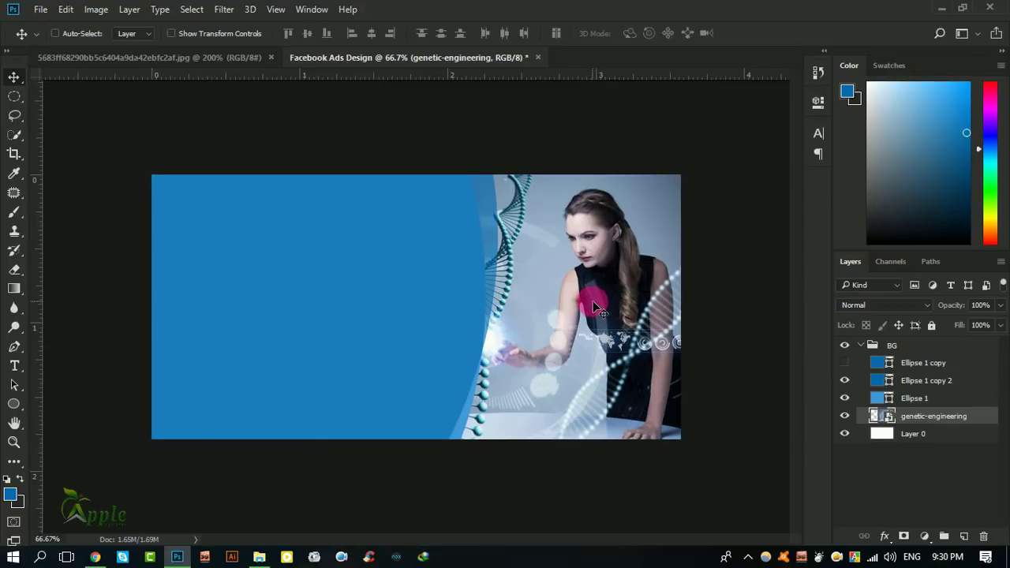
key(ctrl)
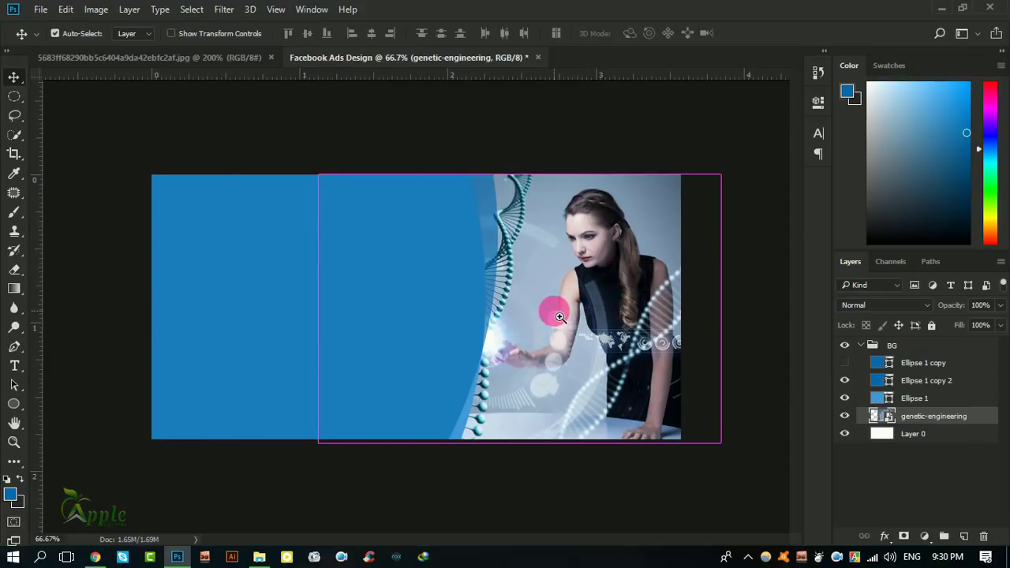
ctrl+click(560, 316)
Step: Collapse and re-expand the BG group and select Ellipse 1 copy 2
click(861, 347)
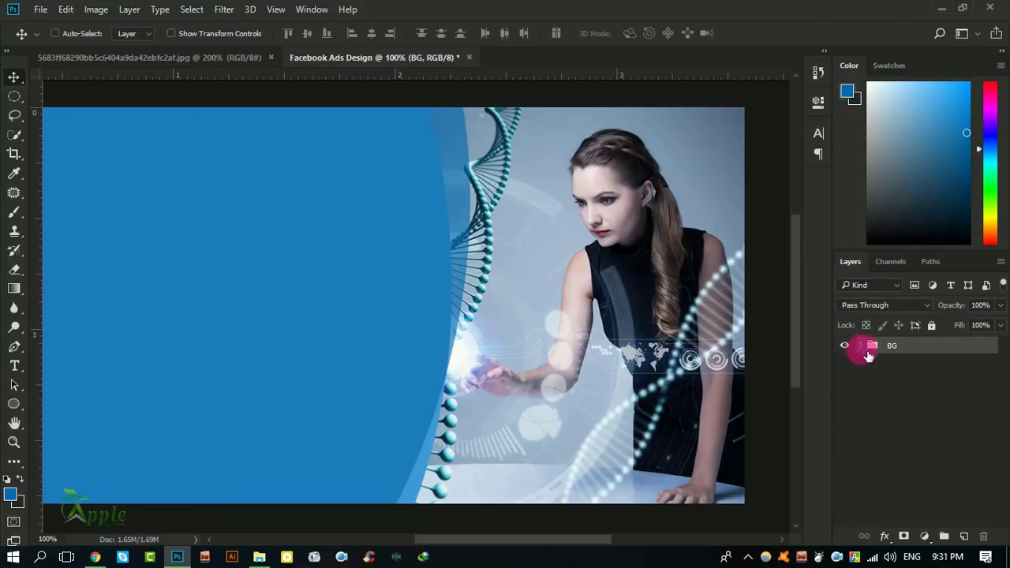
click(909, 363)
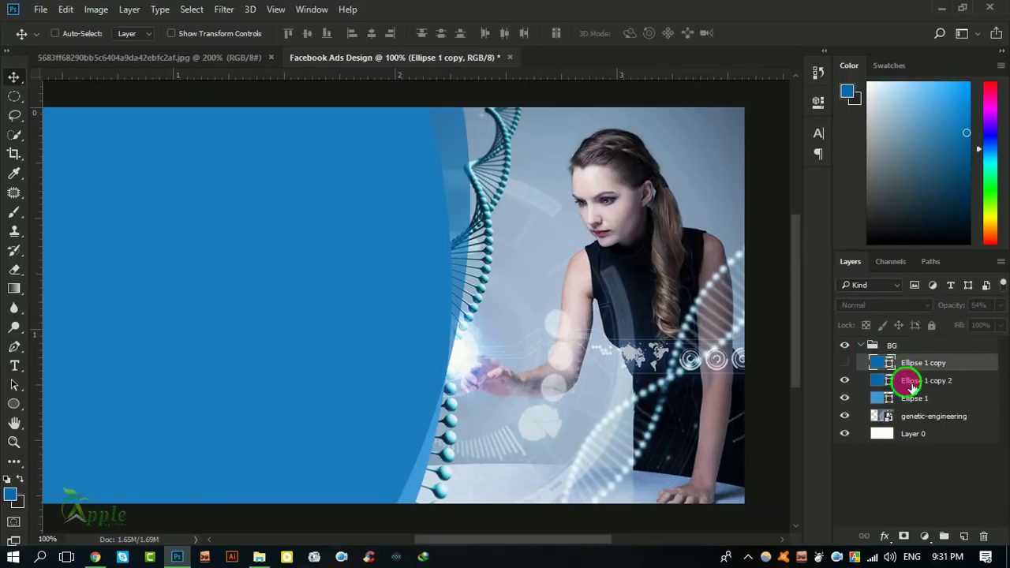
click(912, 387)
click(845, 381)
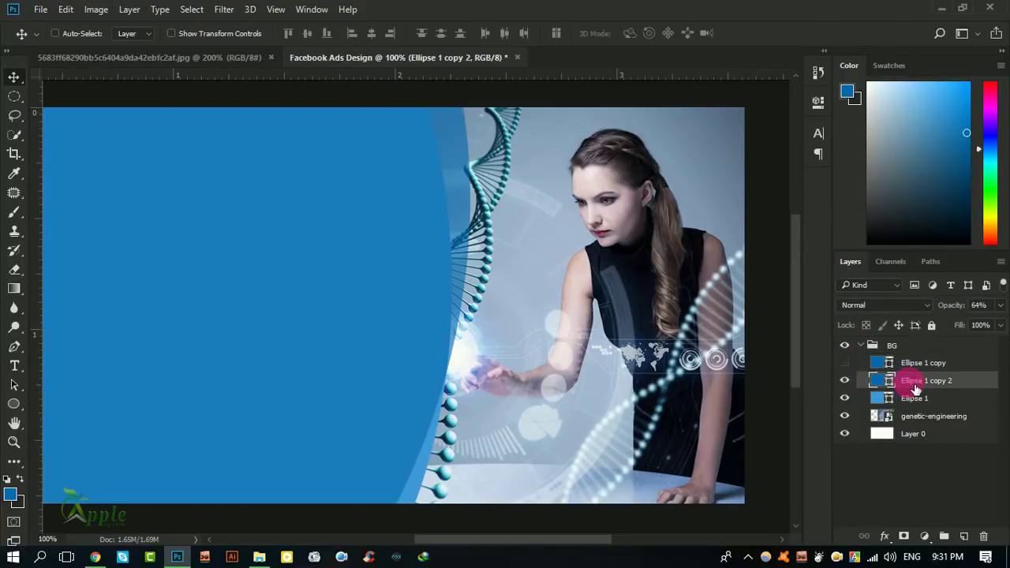
Step: Clip Ellipse 1 copy 2 to the layer below and rotate it about 5°
right_click(916, 389)
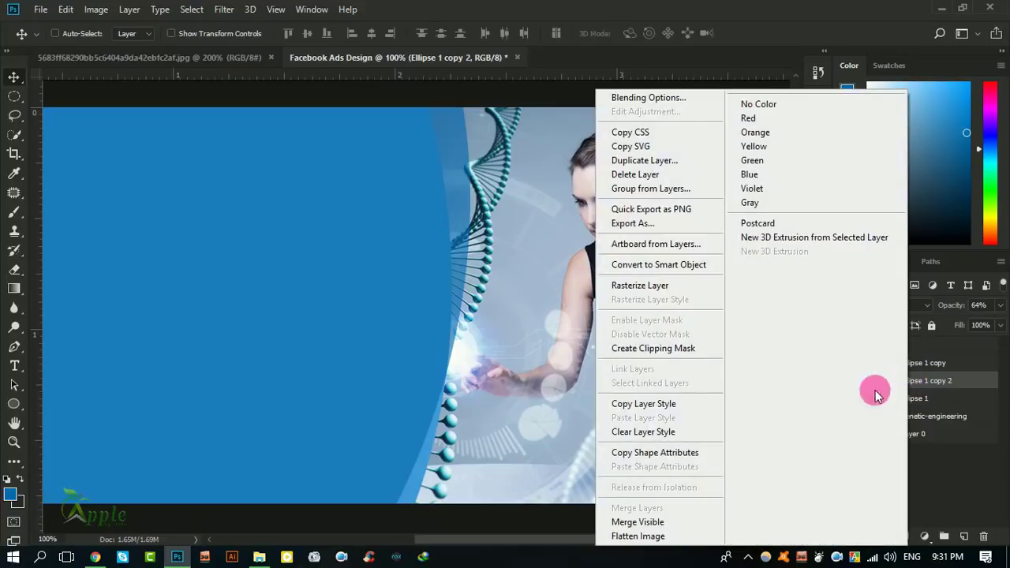
click(663, 355)
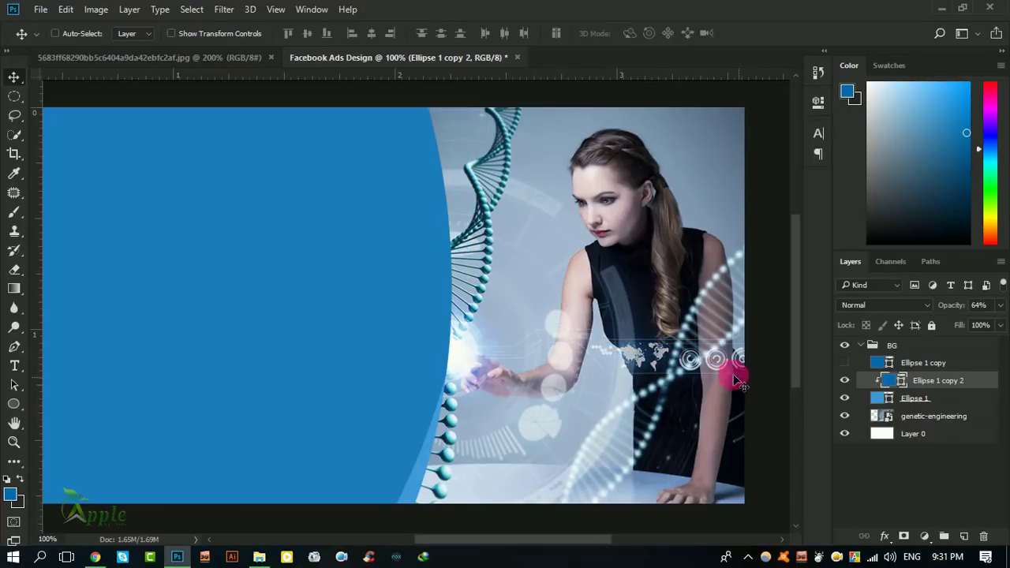
click(67, 9)
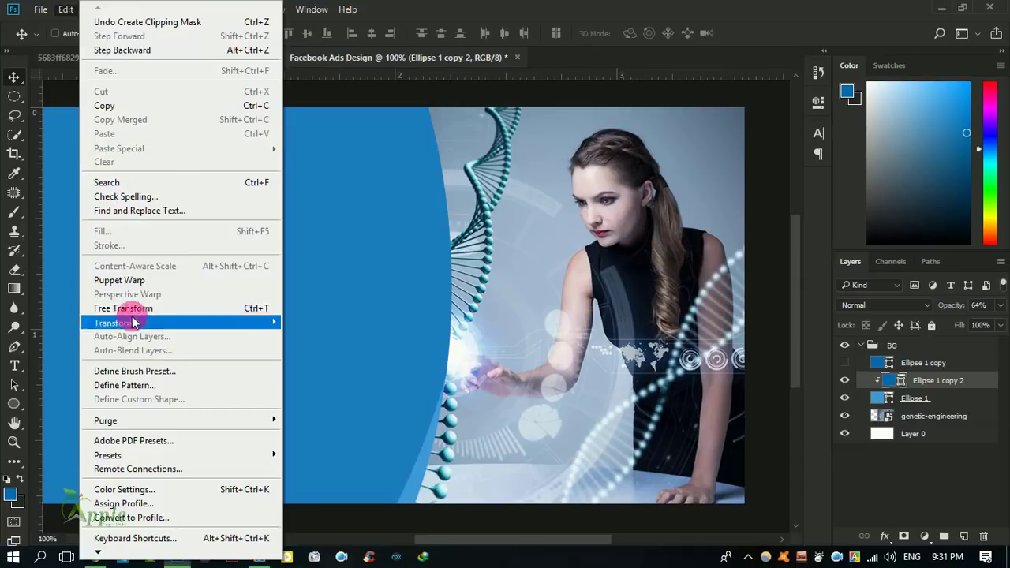
click(158, 309)
mouse_move(537, 315)
mouse_down()
mouse_move(540, 358)
mouse_move(417, 365)
mouse_move(411, 356)
mouse_up()
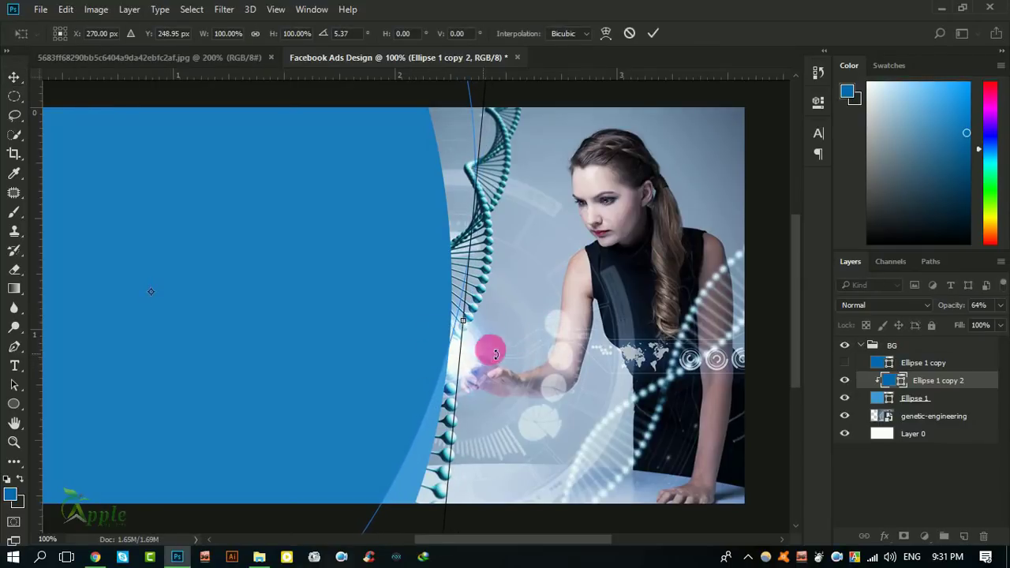
click(653, 34)
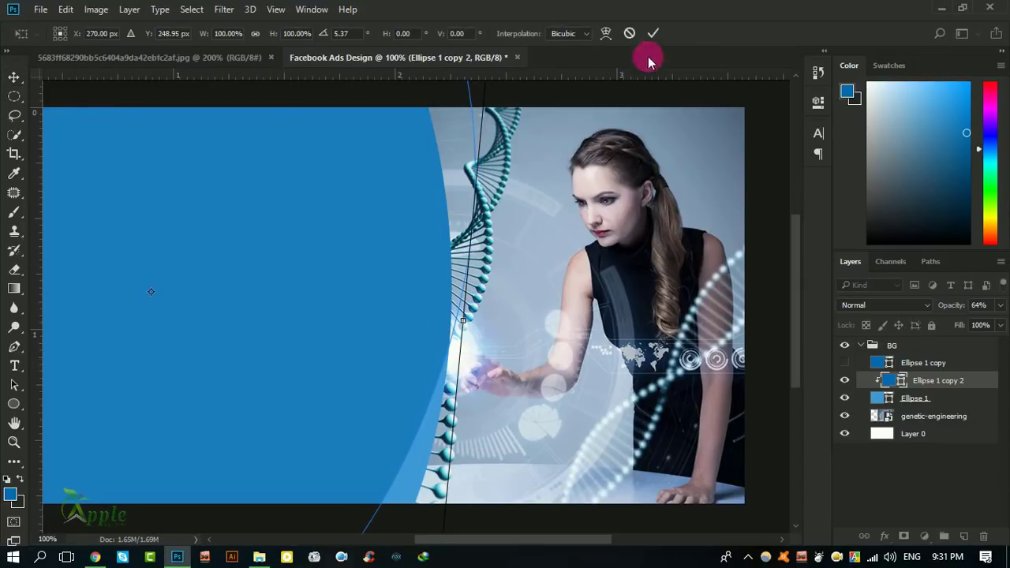
Step: Make Ellipse 1 copy visible and move it below Ellipse 1
click(903, 370)
click(845, 363)
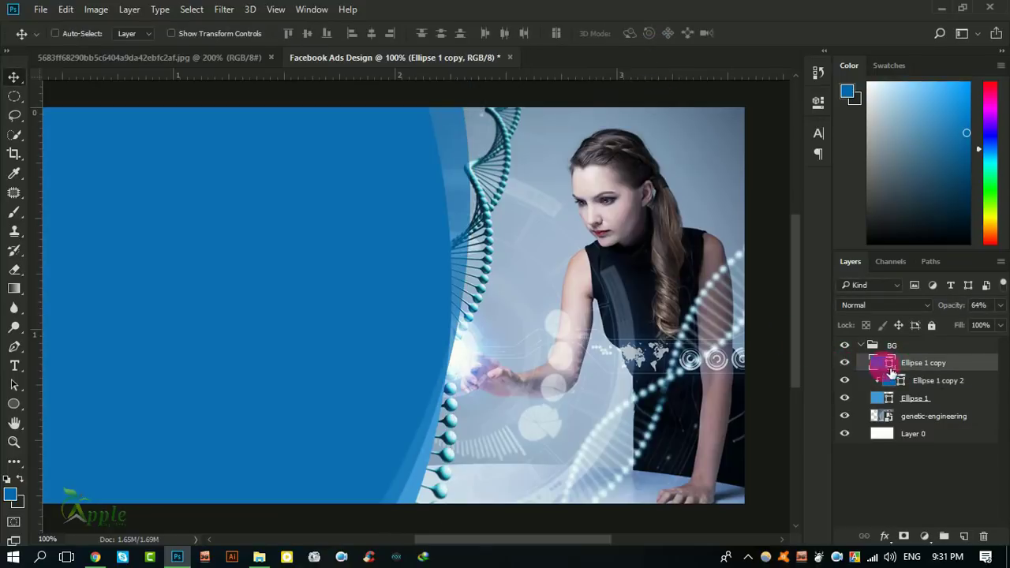
drag(904, 378, 926, 416)
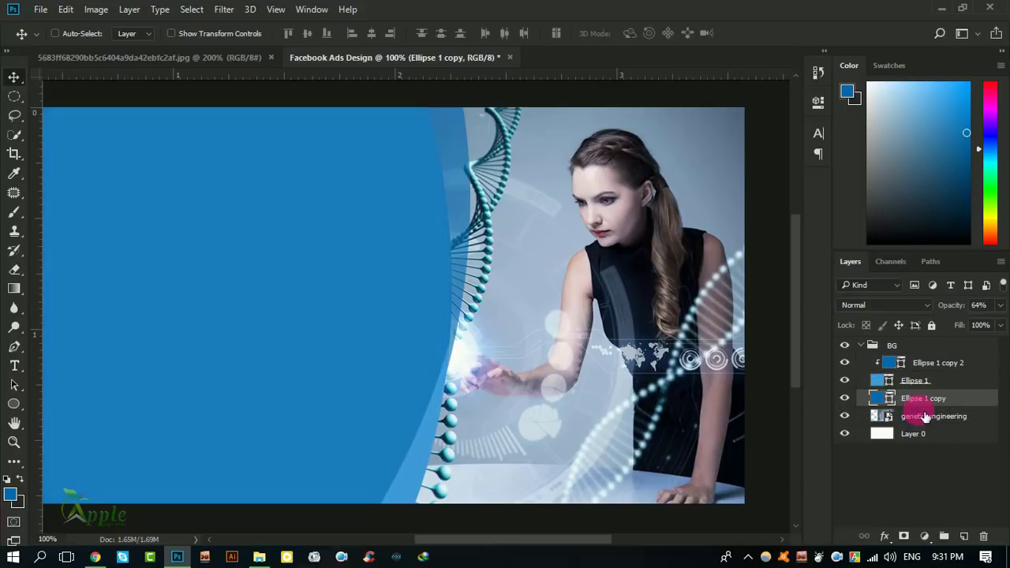
Step: Make Ellipse 1 copy fully opaque and fill it with the lighter blue #429ad8
double_click(878, 398)
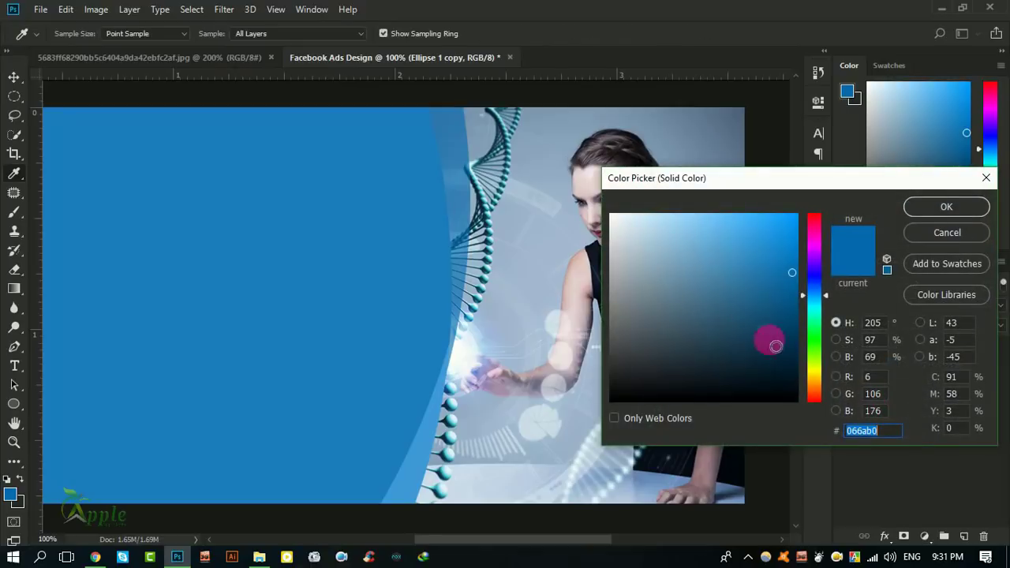
click(935, 232)
drag(1004, 311, 999, 330)
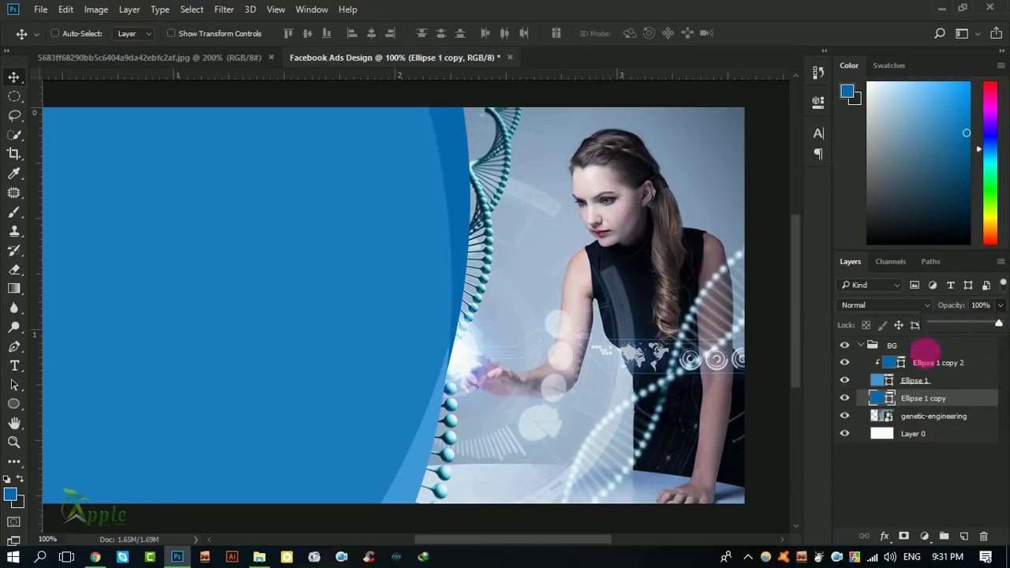
double_click(887, 403)
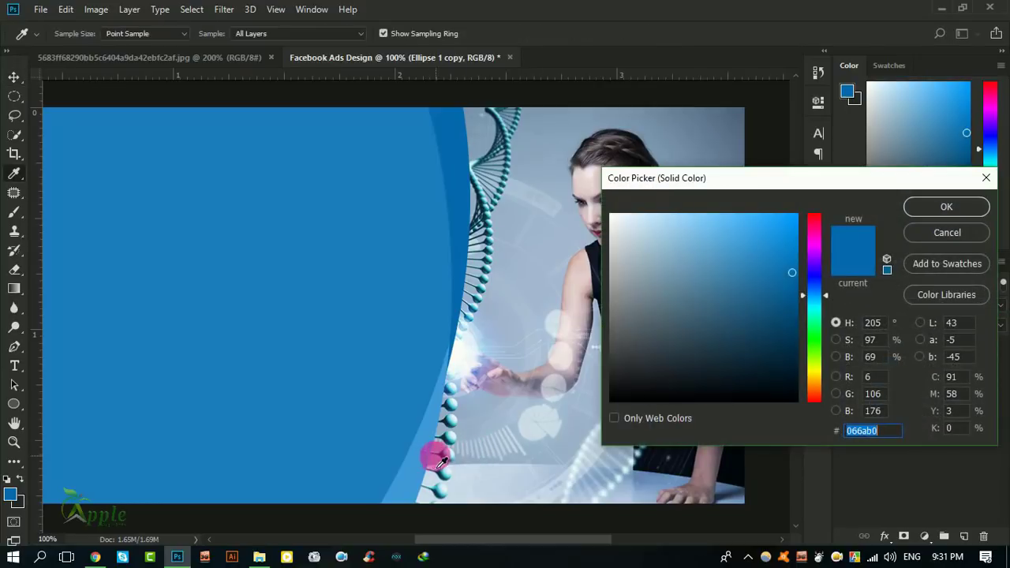
click(426, 453)
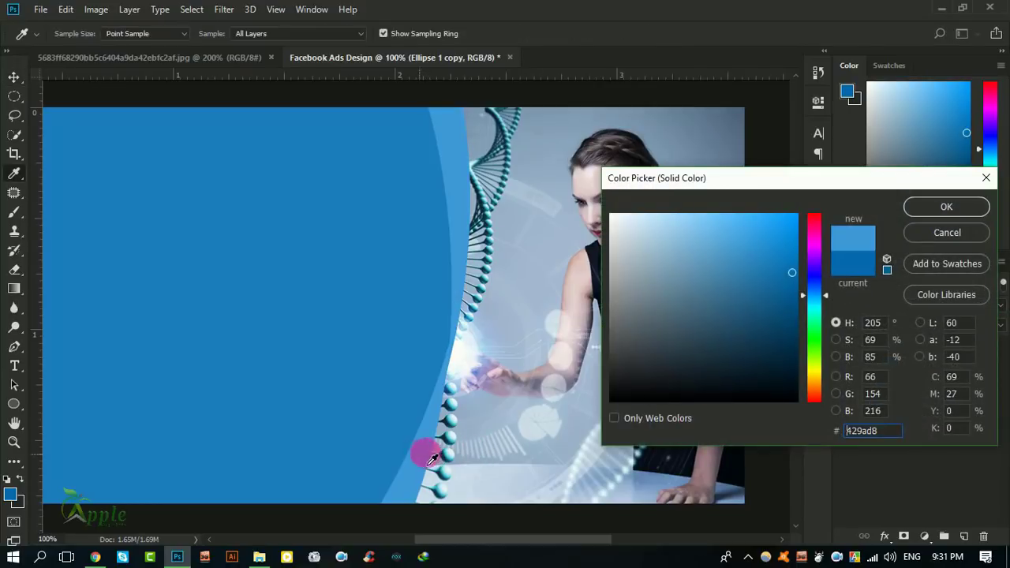
click(944, 207)
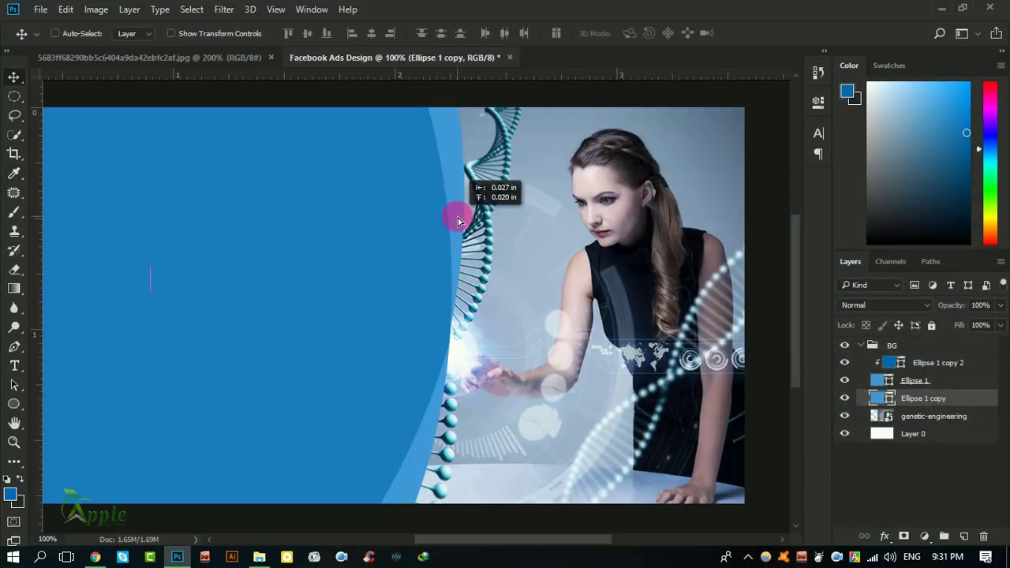
Step: Shift the light-blue band right along the DNA strand, then zoom out
drag(462, 223, 477, 224)
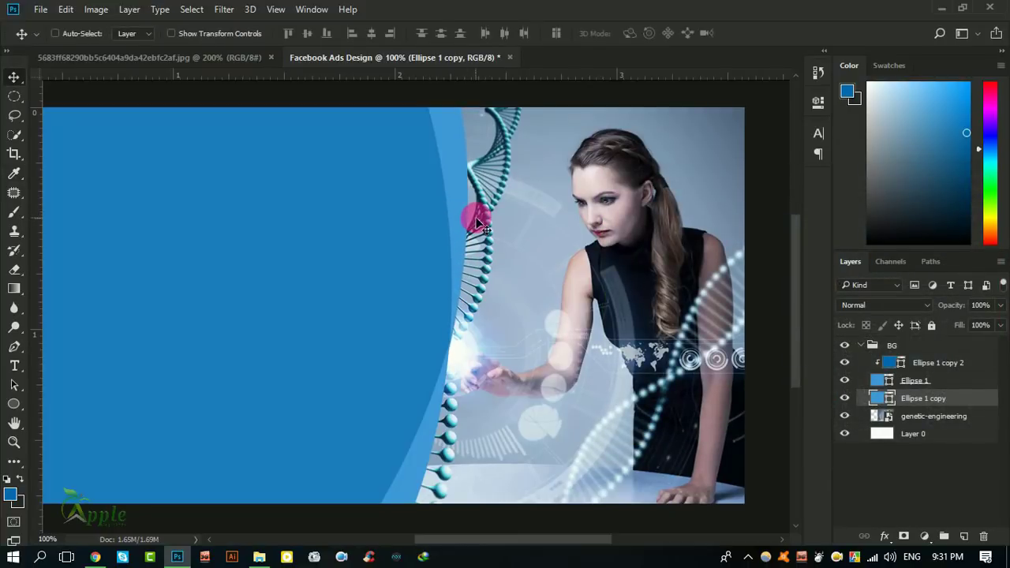
drag(475, 217, 598, 309)
key(ctrl+minus)
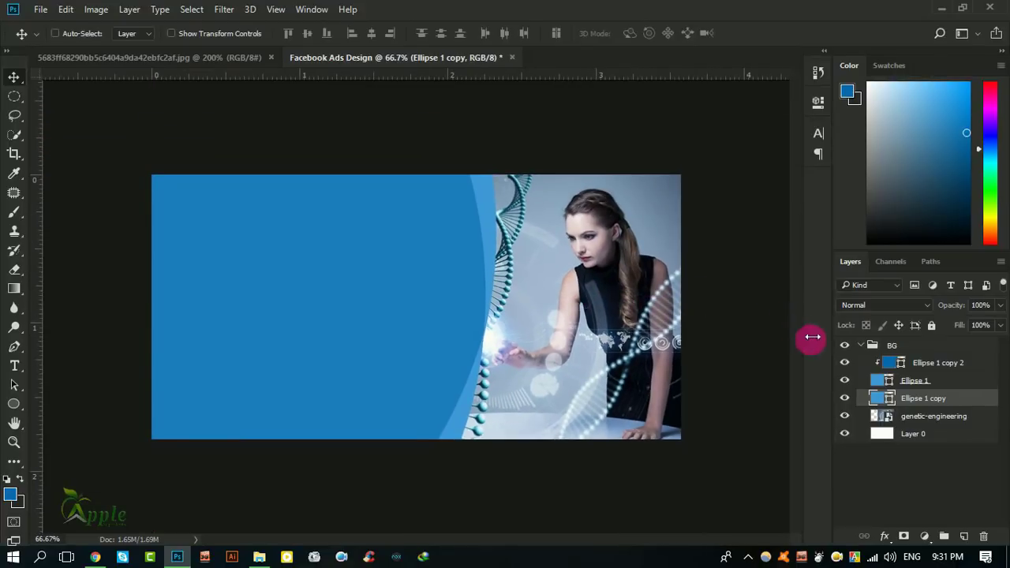
click(861, 346)
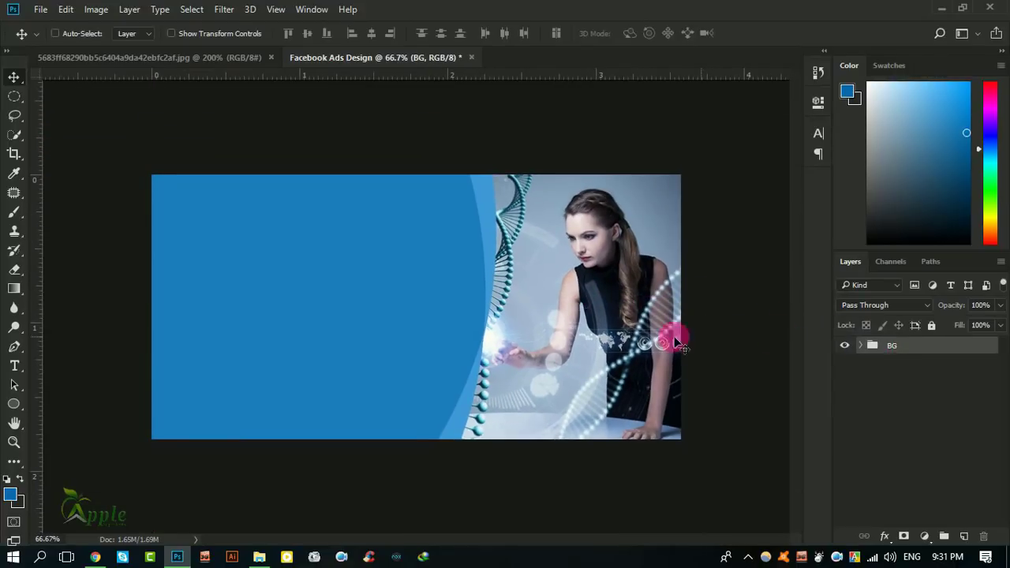
key(ctrl+plus)
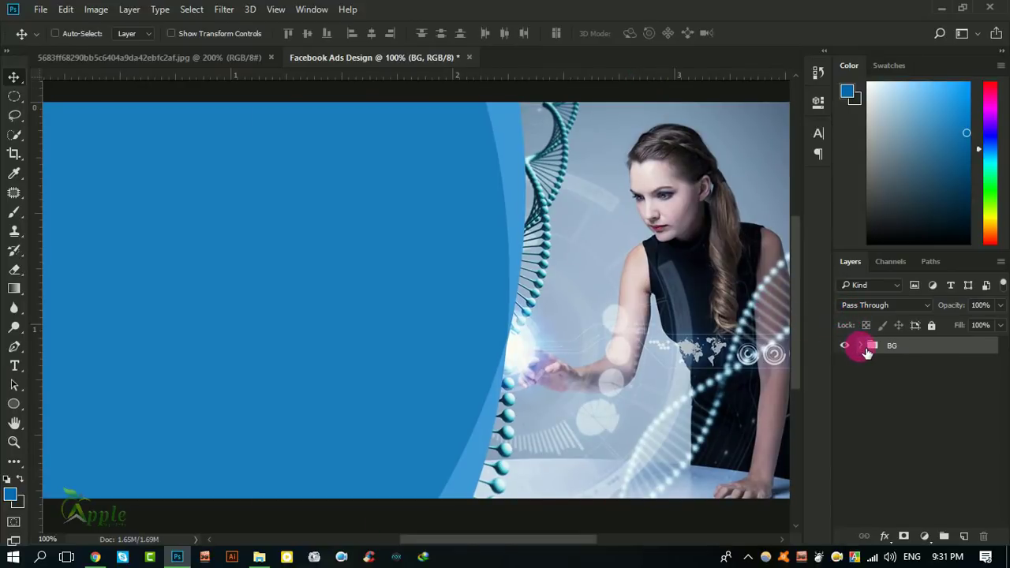
click(861, 346)
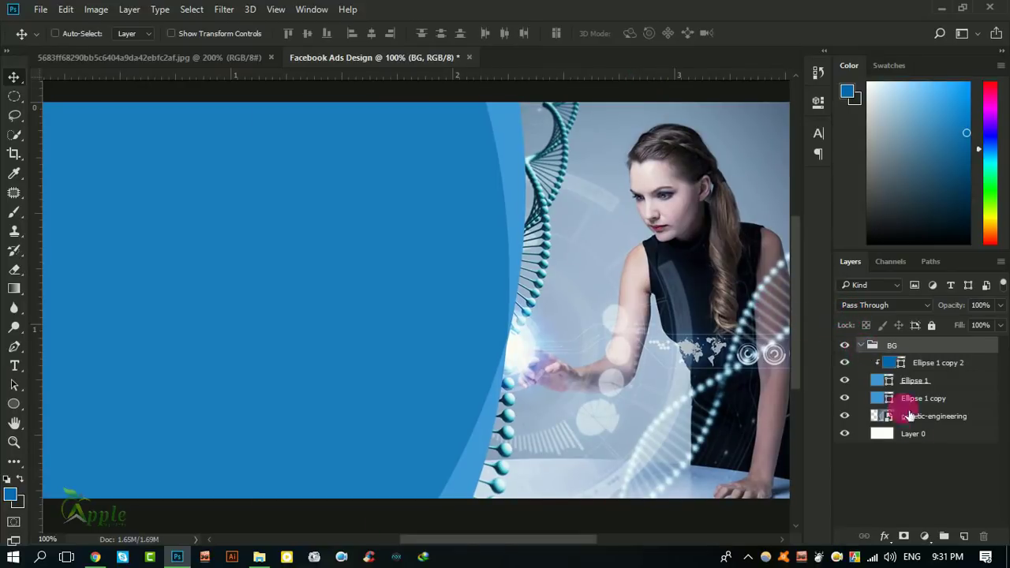
click(914, 382)
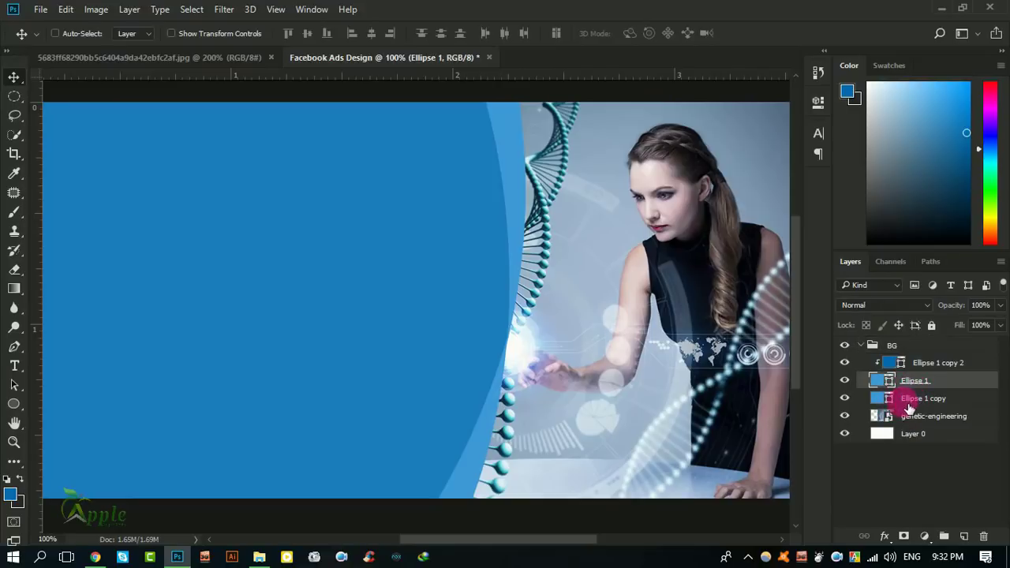
click(846, 381)
click(845, 380)
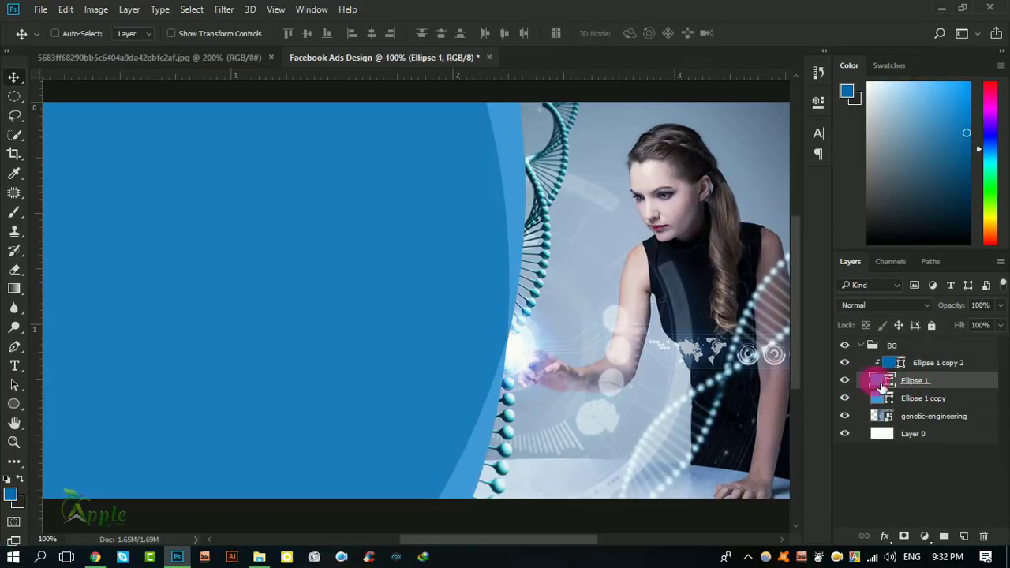
double_click(887, 384)
drag(813, 174, 982, 180)
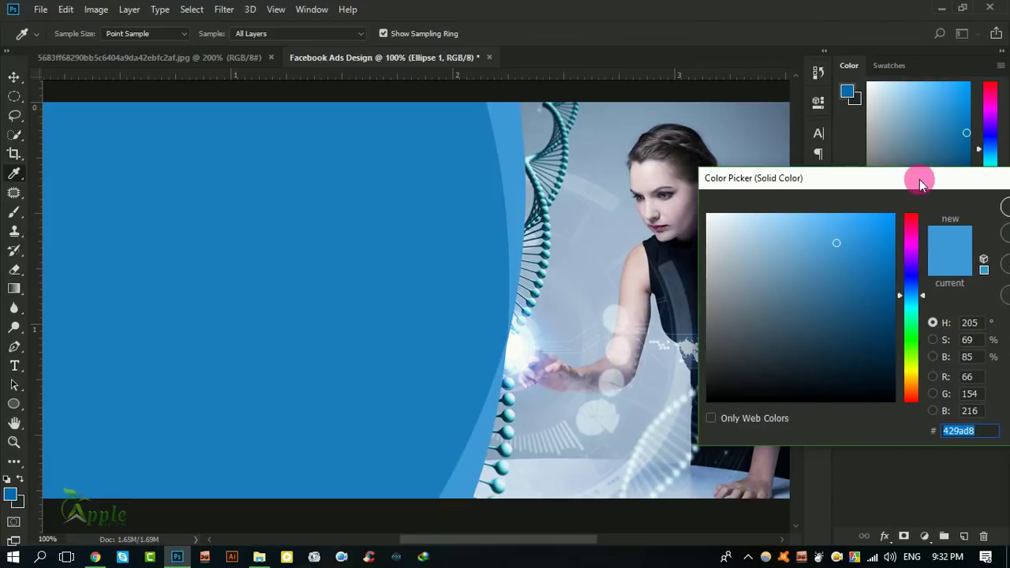
mouse_move(961, 342)
mouse_down()
mouse_move(939, 377)
mouse_move(966, 387)
mouse_up()
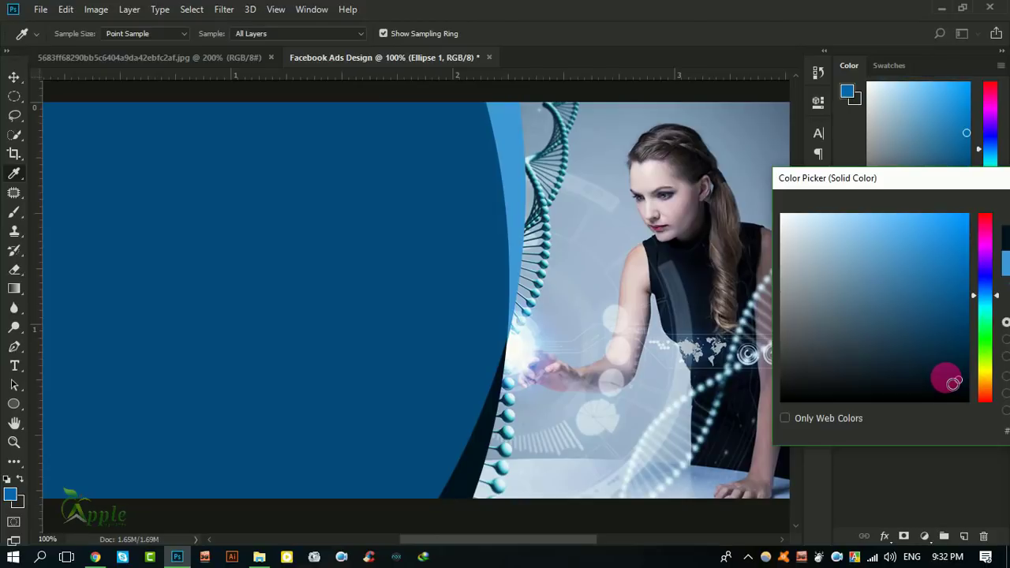
drag(952, 183, 467, 266)
click(647, 316)
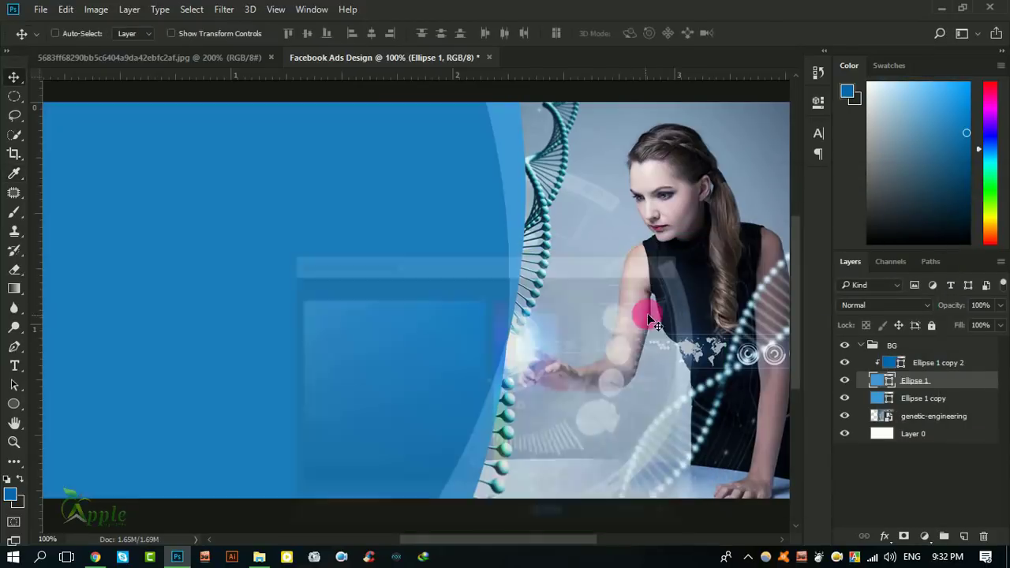
key(ctrl+minus)
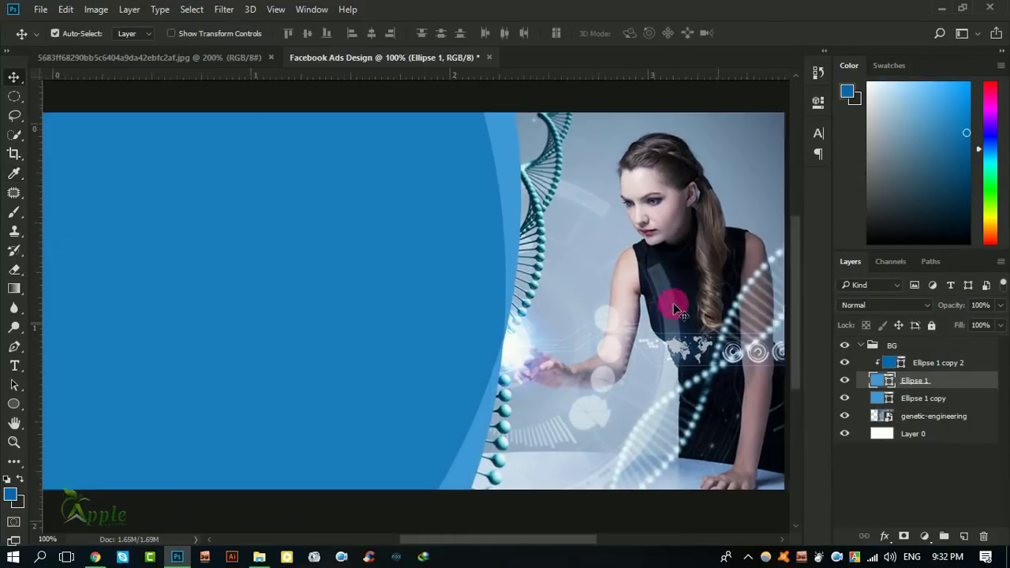
click(862, 345)
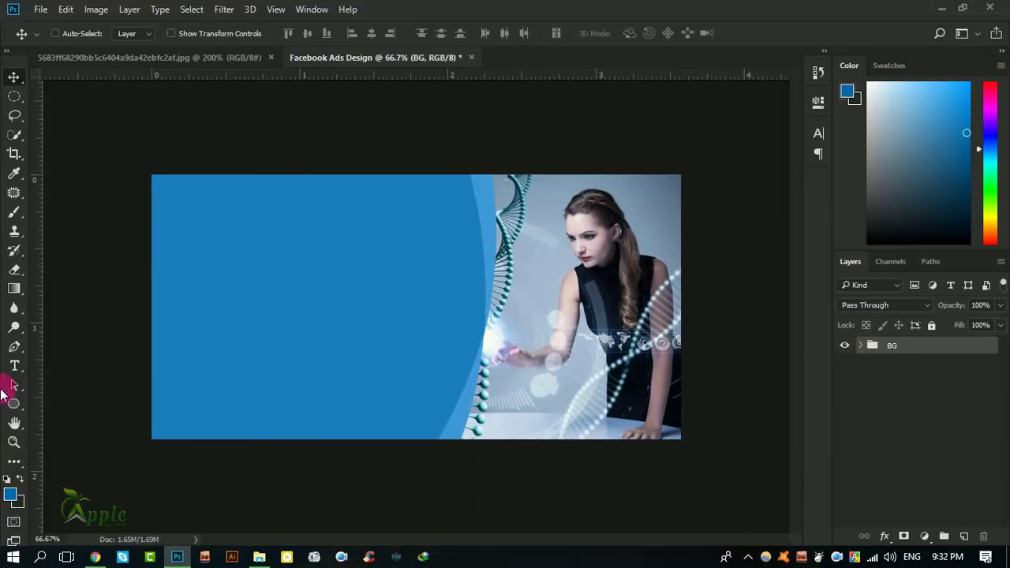
Step: Type a headline on the left blue area and colour it white
click(13, 365)
click(244, 307)
text(Your)
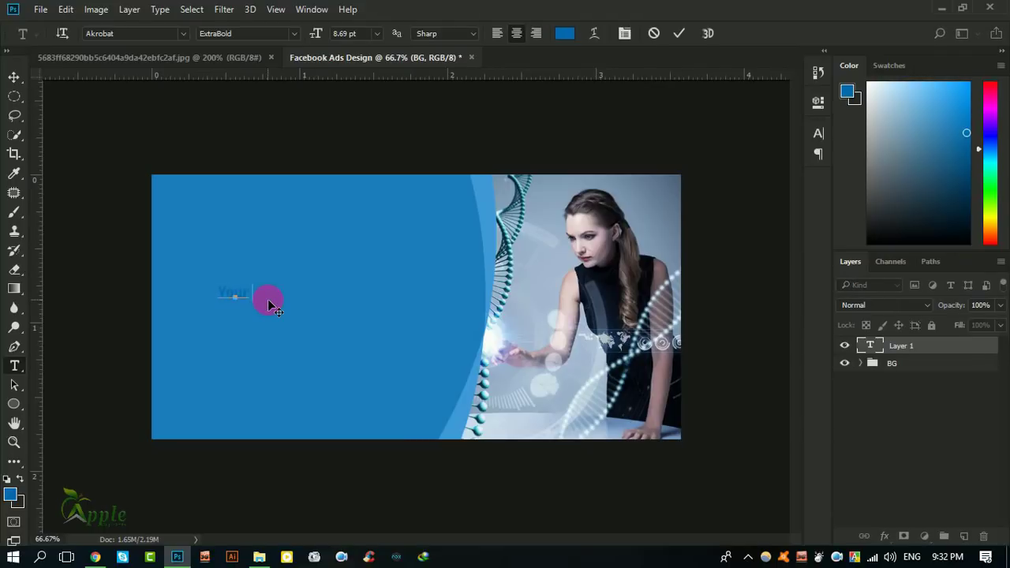
text(Compa)
text(ny)
key(ctrl+a)
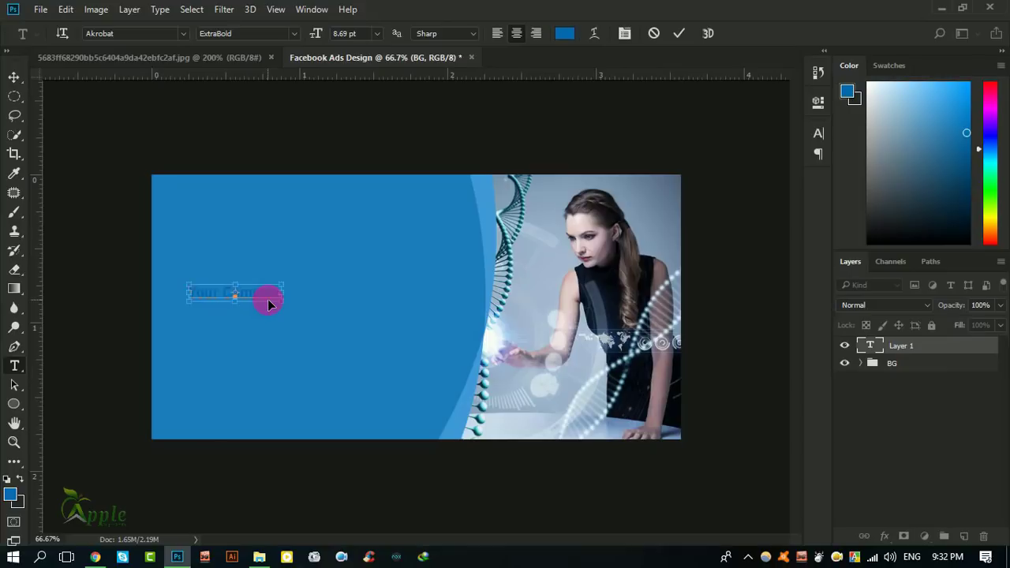
click(565, 40)
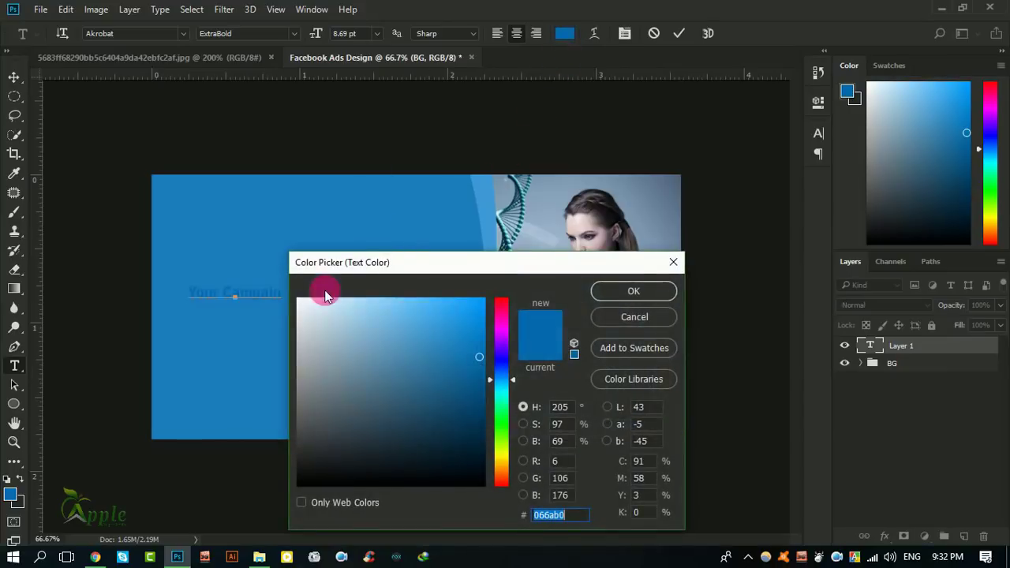
click(300, 300)
click(647, 291)
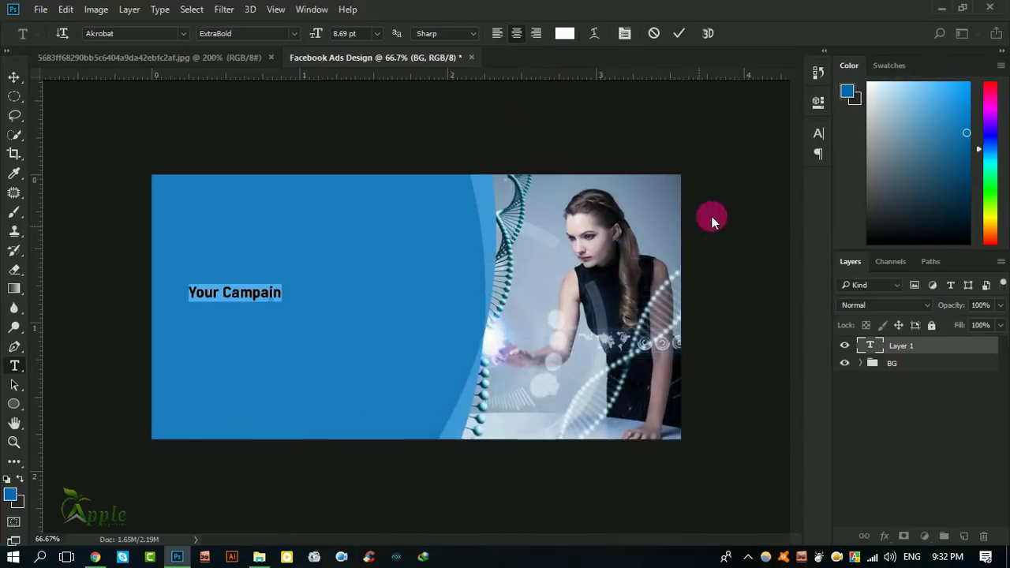
Step: Enlarge the headline to 14.69 pt and move it toward the blue area's centre
click(819, 133)
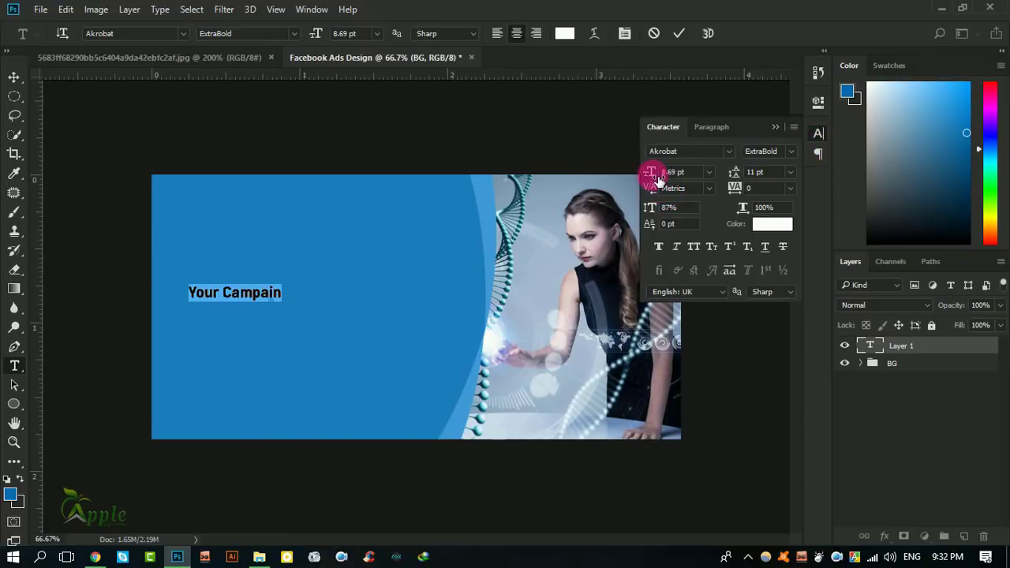
drag(659, 178, 664, 178)
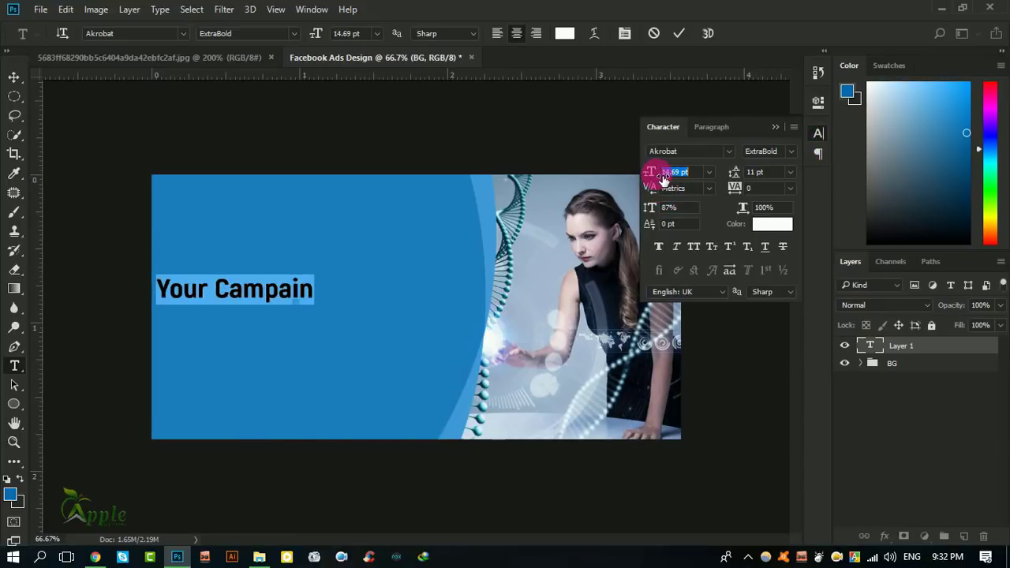
click(679, 33)
click(14, 77)
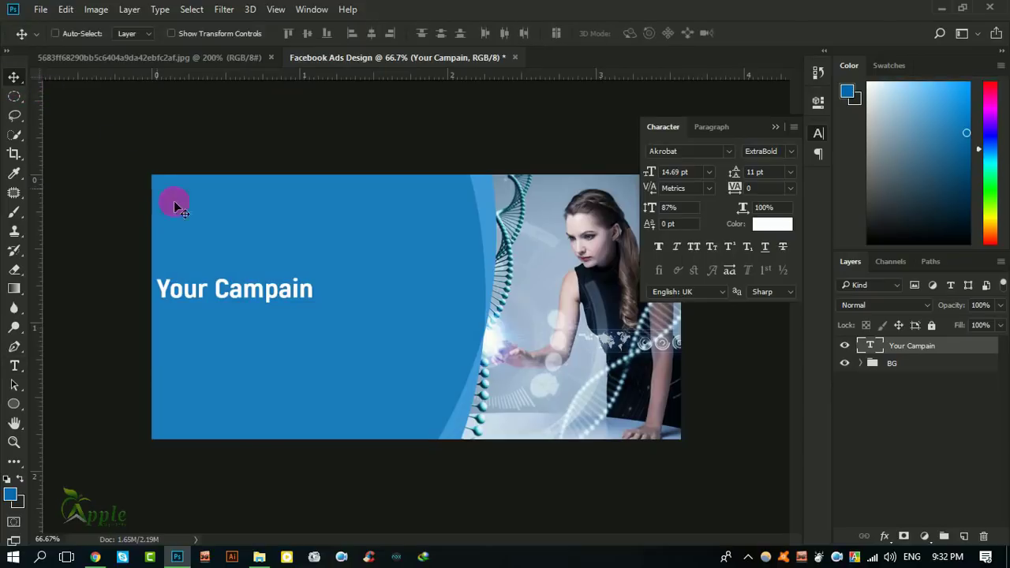
drag(174, 202, 309, 230)
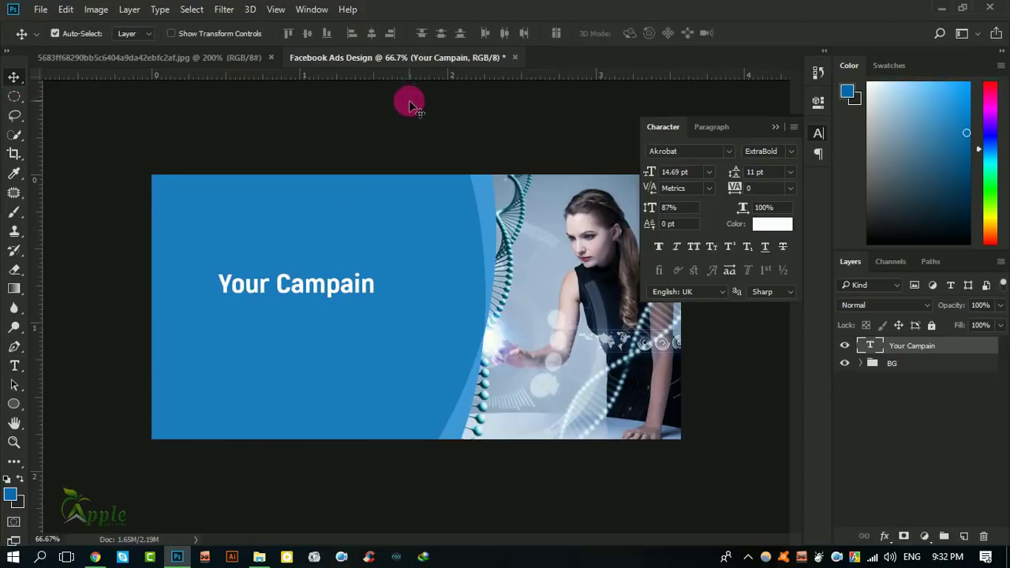
Step: Fix the headline spelling by adding the missing 'g' to CAMPAIGN
click(15, 365)
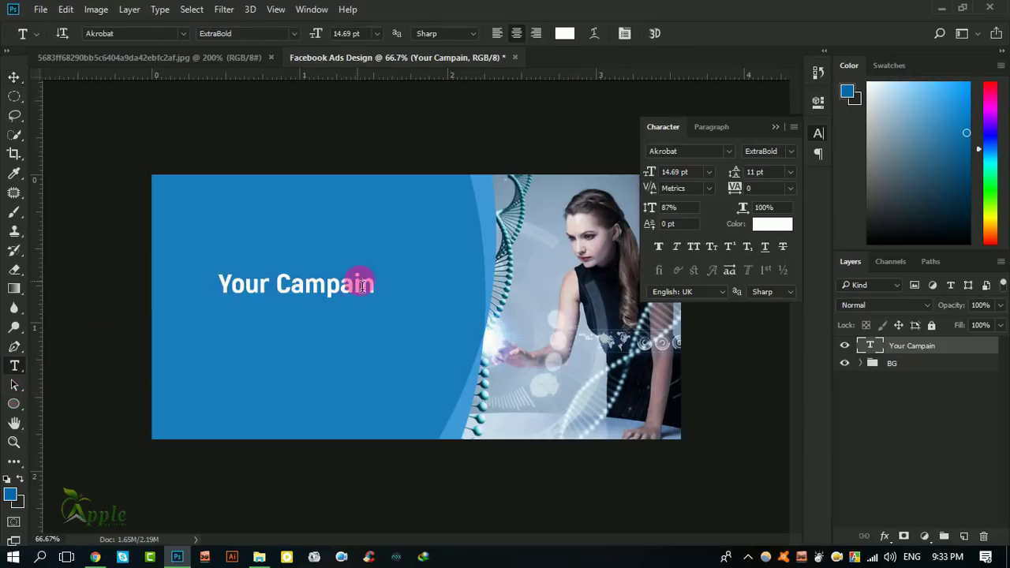
click(370, 288)
text(g)
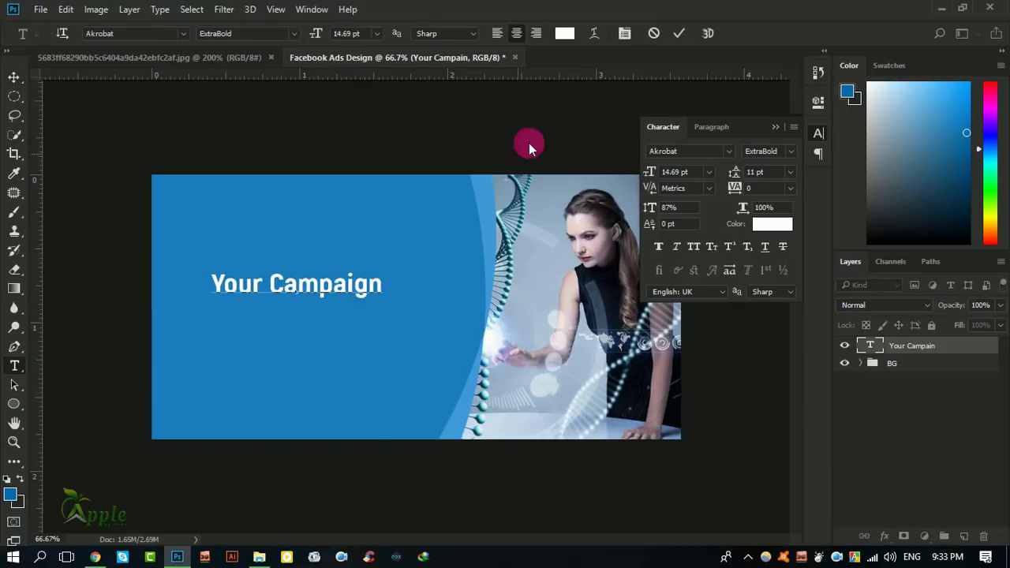
click(679, 35)
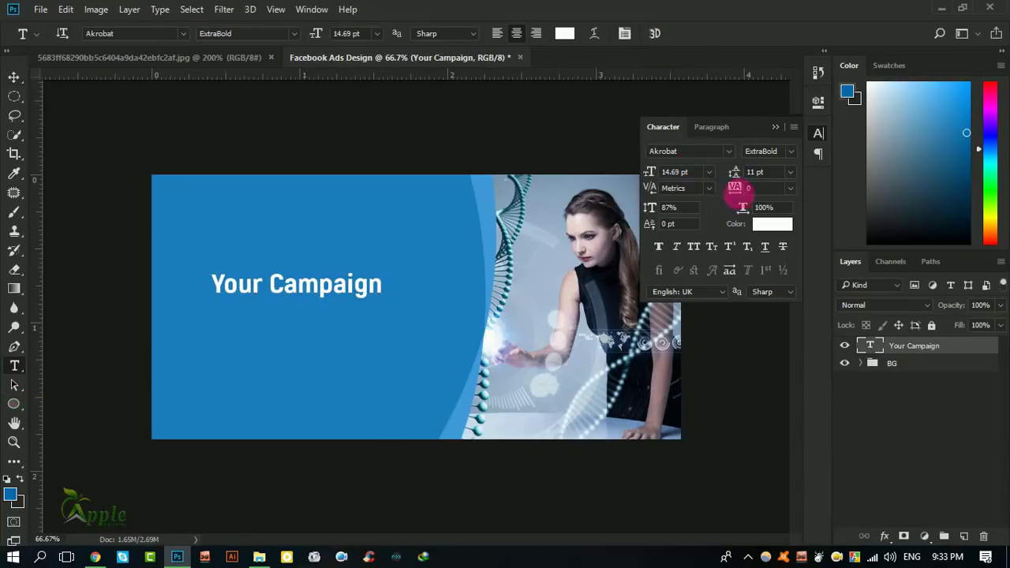
Step: Set the headline to SemiBold in All Caps and start a new text line below
click(792, 151)
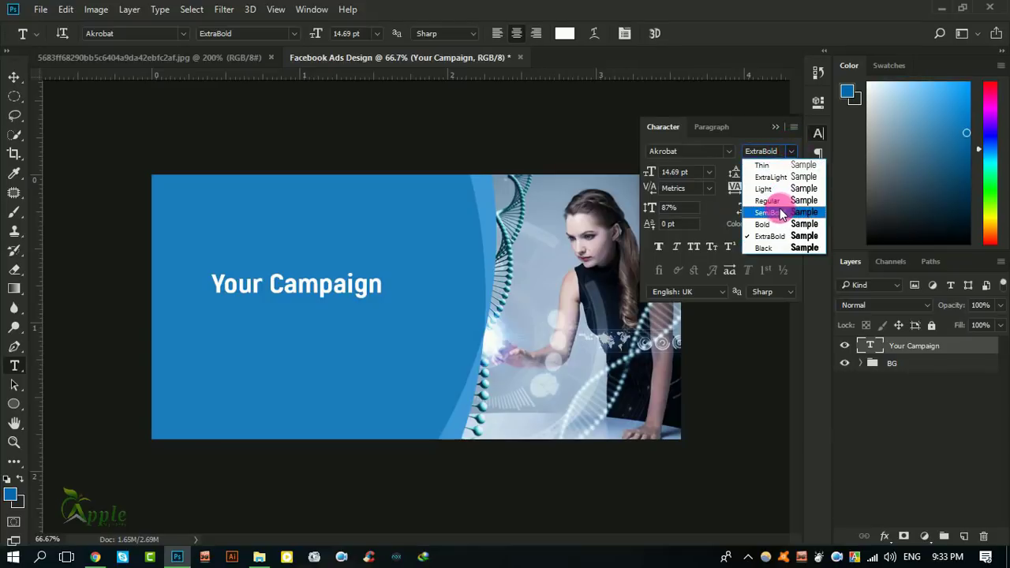
click(773, 207)
click(694, 246)
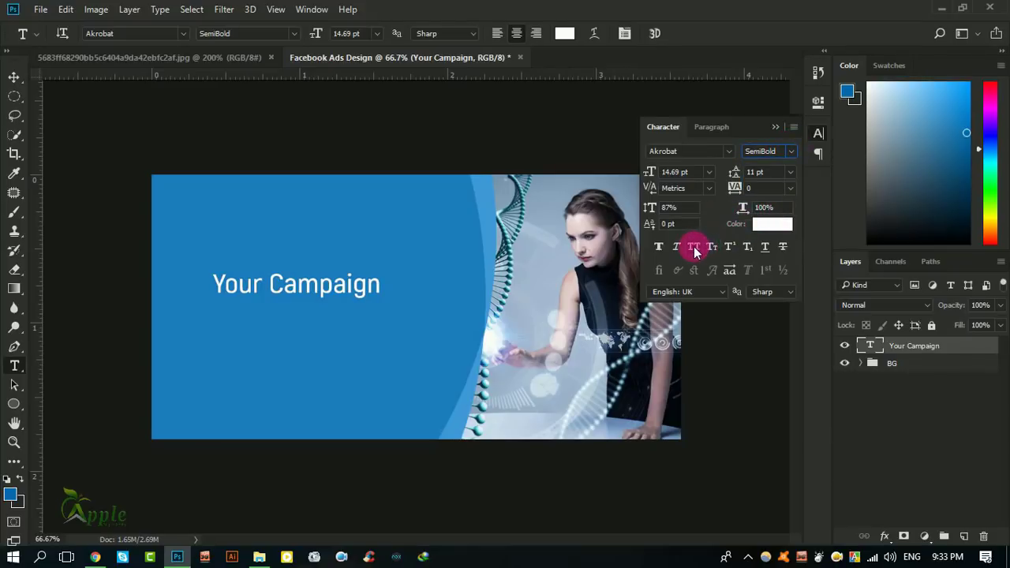
click(775, 127)
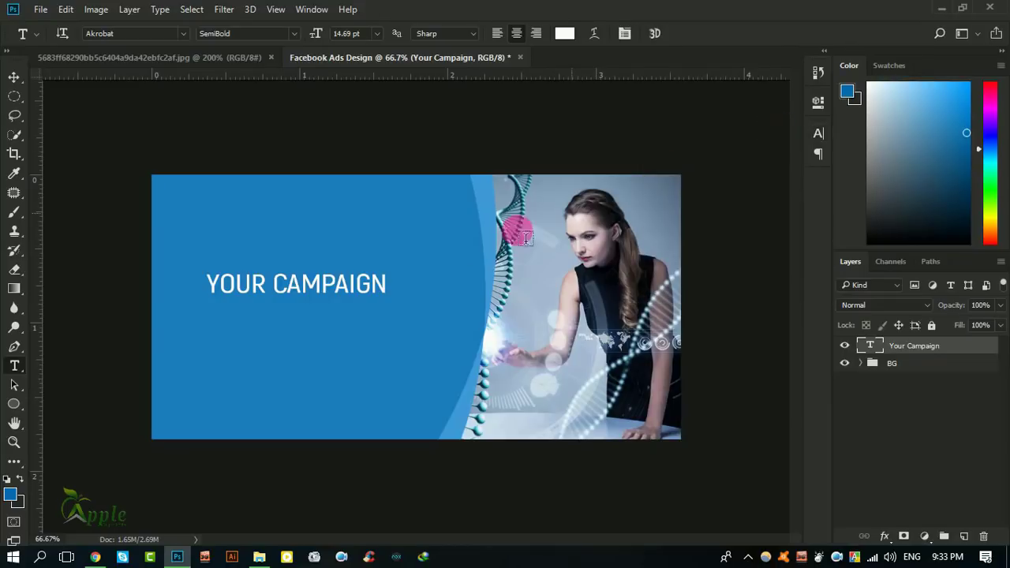
click(241, 351)
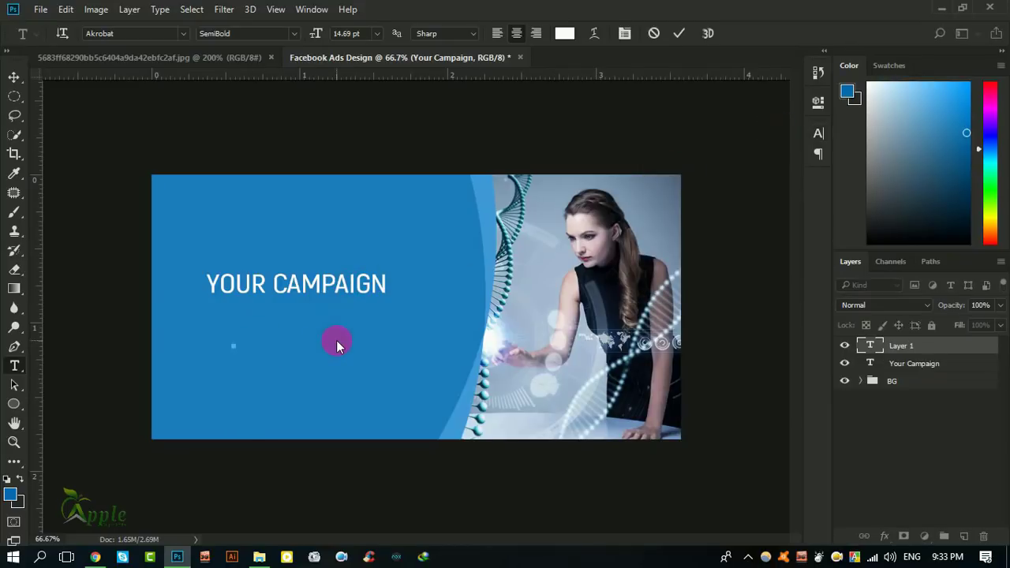
Step: Type 'TEXT HERE' in Bold and enlarge its font size
text(TEXT)
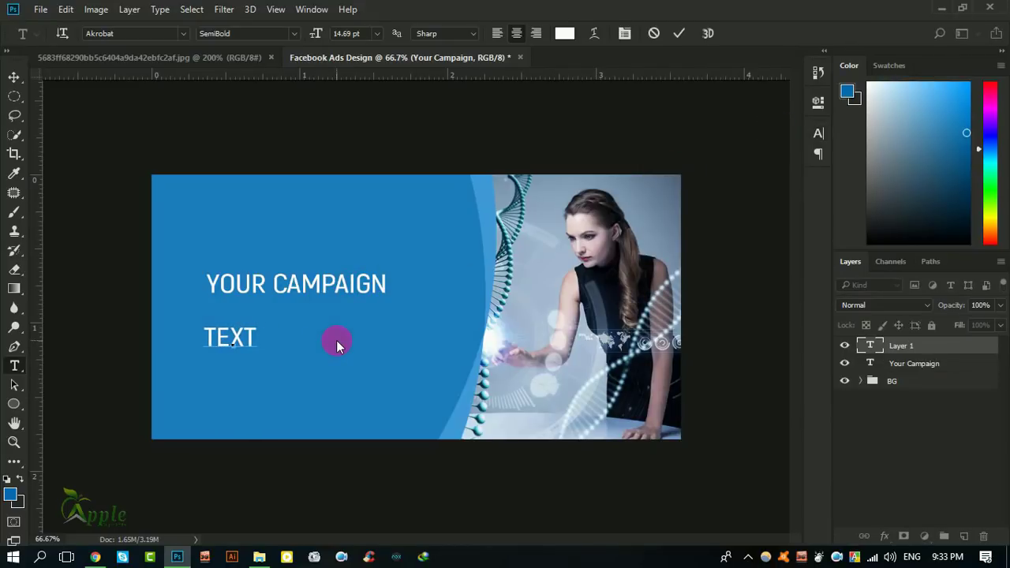
text( HERE)
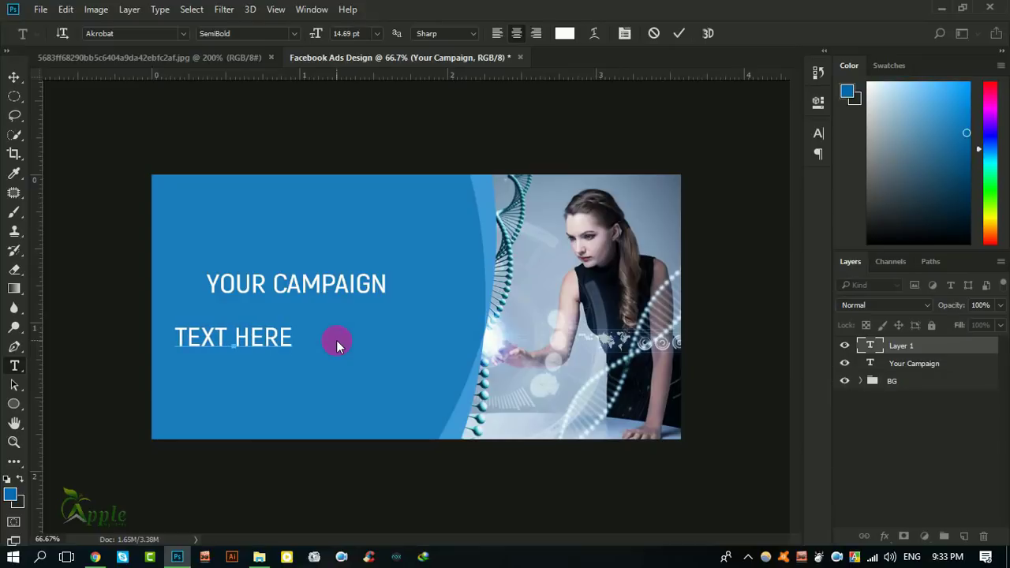
key(ctrl+a)
click(817, 133)
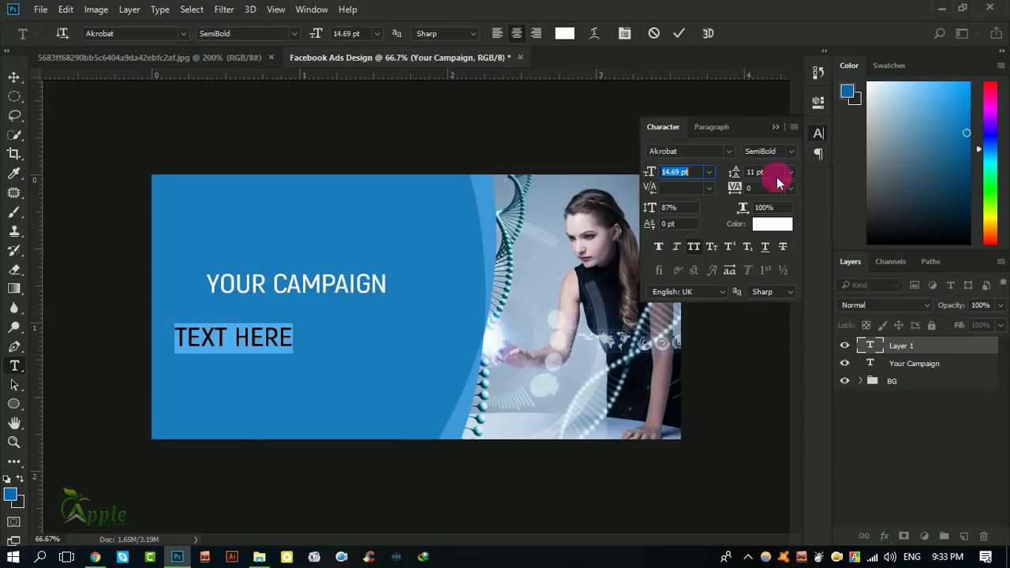
click(782, 159)
click(772, 217)
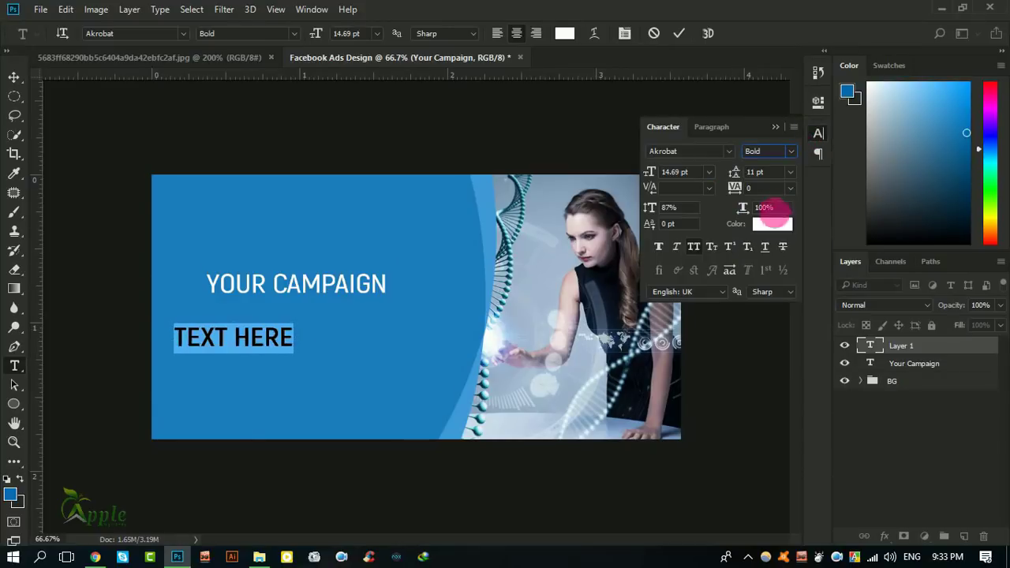
drag(650, 171, 655, 172)
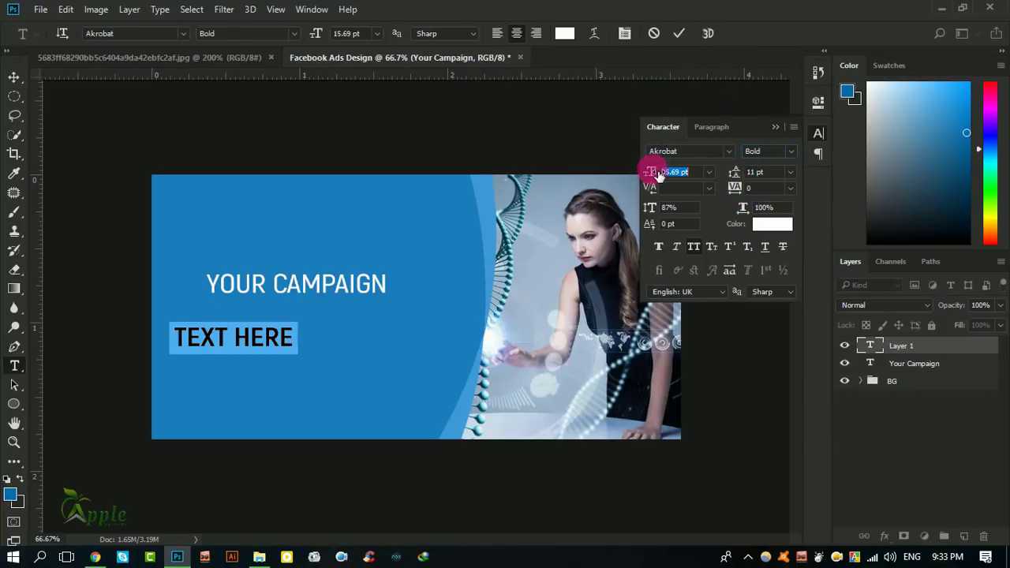
Step: Place TEXT HERE under YOUR CAMPAIGN and scale it up about 110% to 22 pt
click(14, 76)
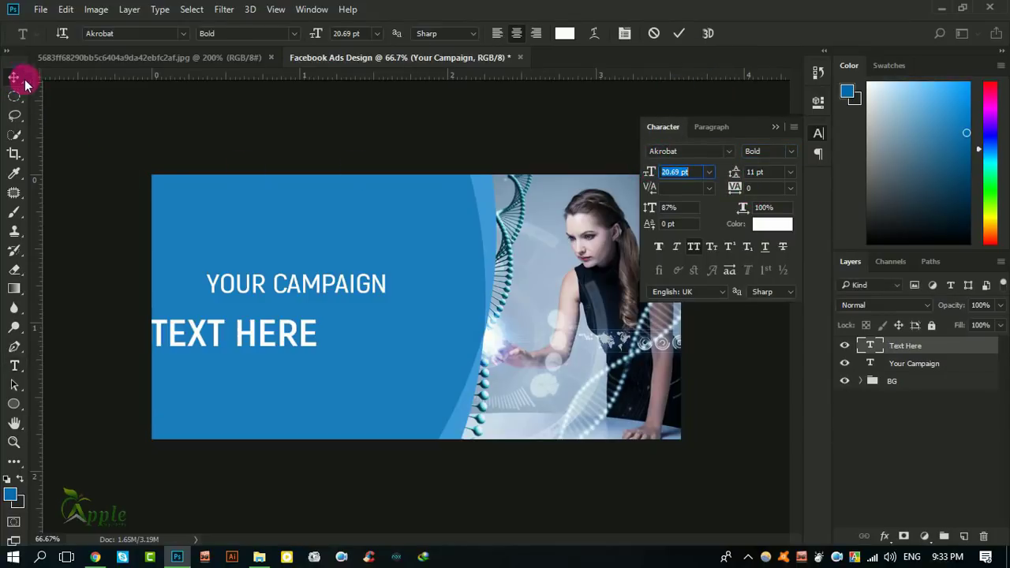
drag(227, 286, 289, 274)
drag(616, 213, 612, 222)
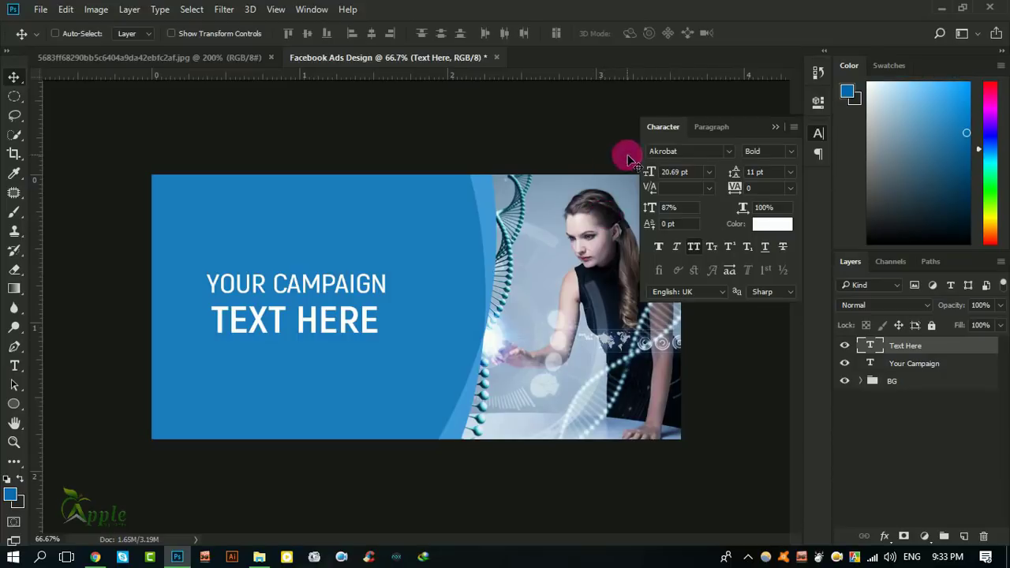
key(ctrl)
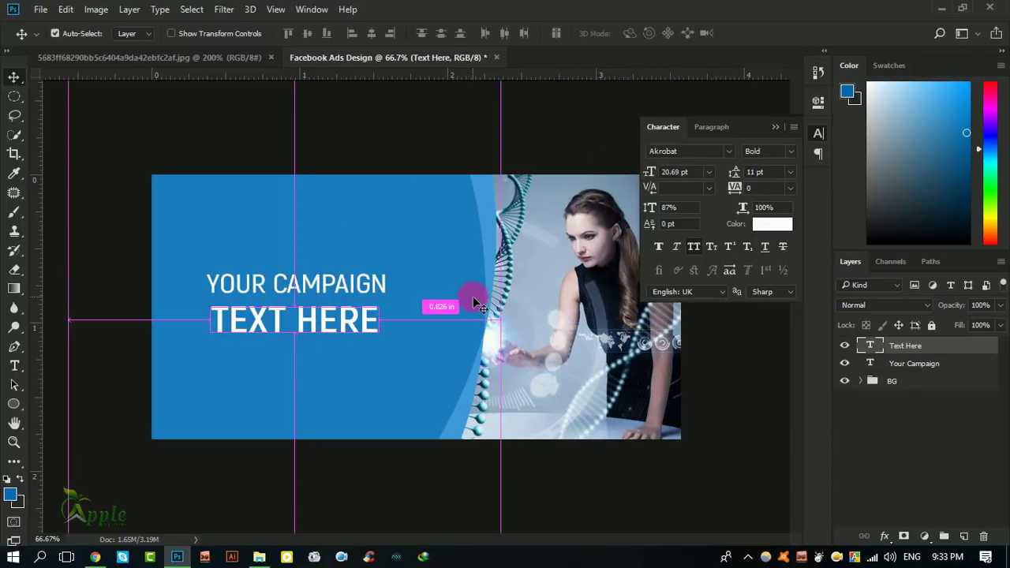
key(ctrl+t)
drag(388, 348, 395, 354)
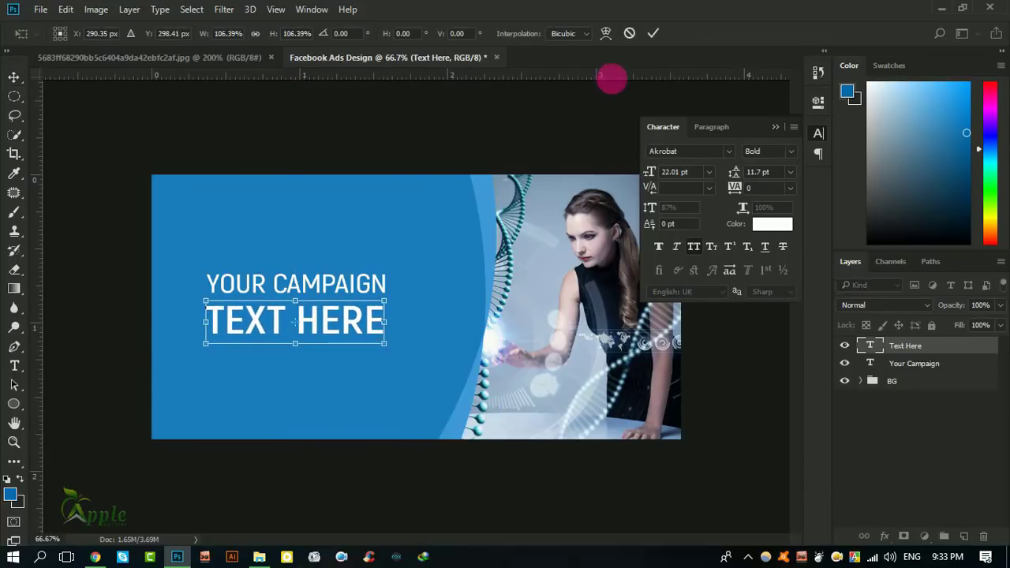
click(652, 33)
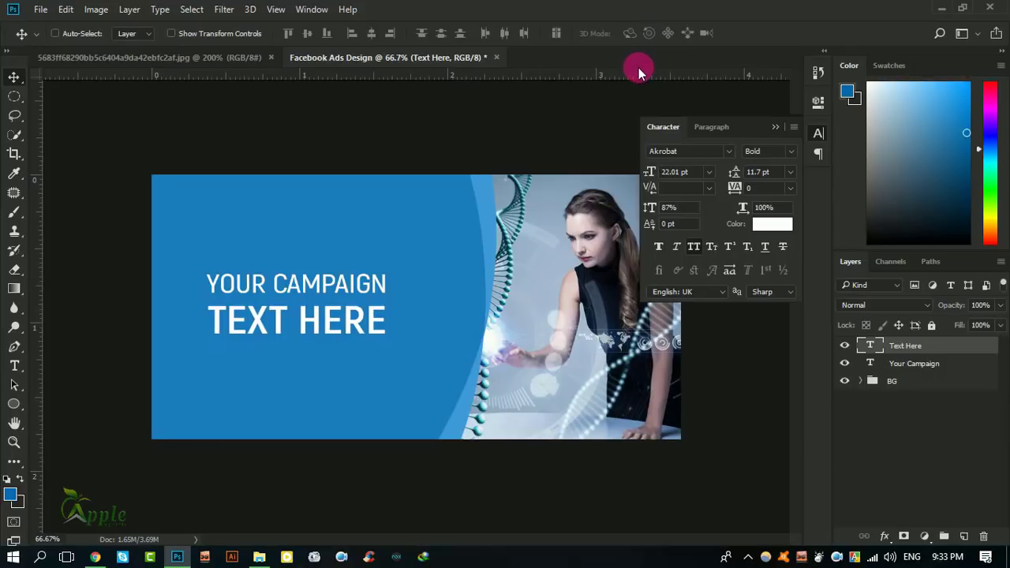
Step: Move both headline lines together, then nudge them left and up
click(776, 127)
ctrl+click(940, 370)
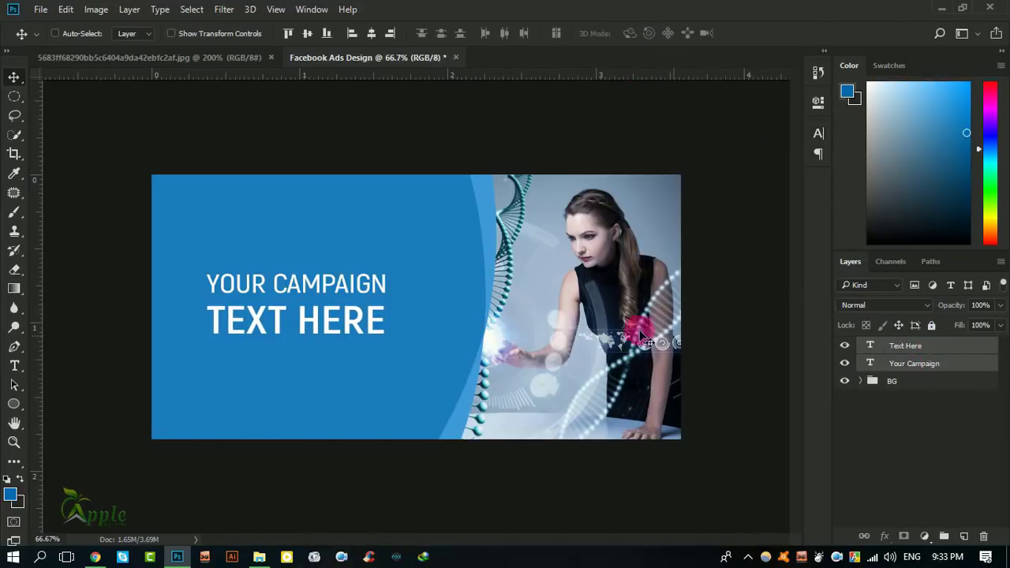
drag(375, 287, 397, 281)
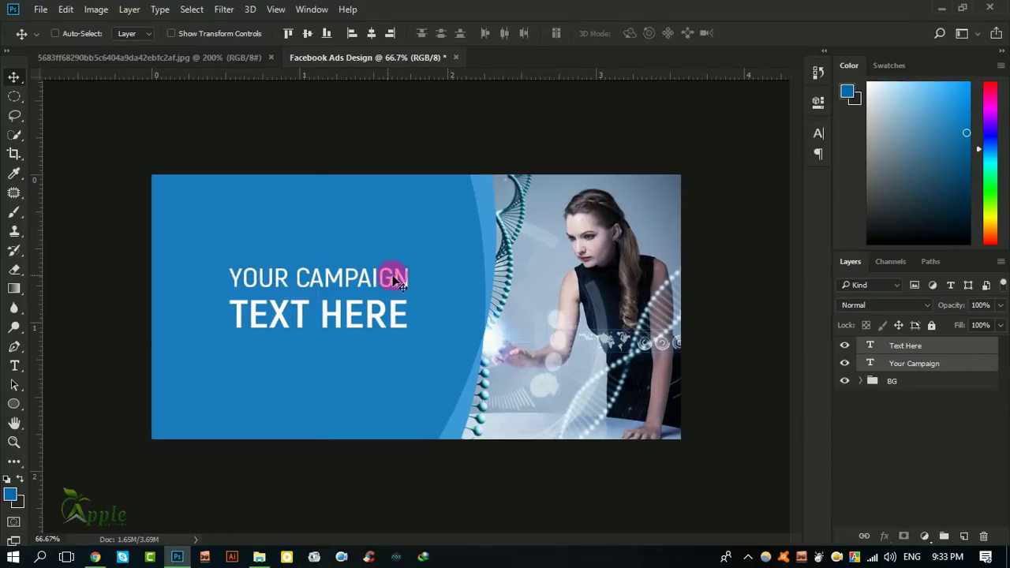
key(Left)
key(Left)
key(Left)
key(Left)
key(Left)
key(Left)
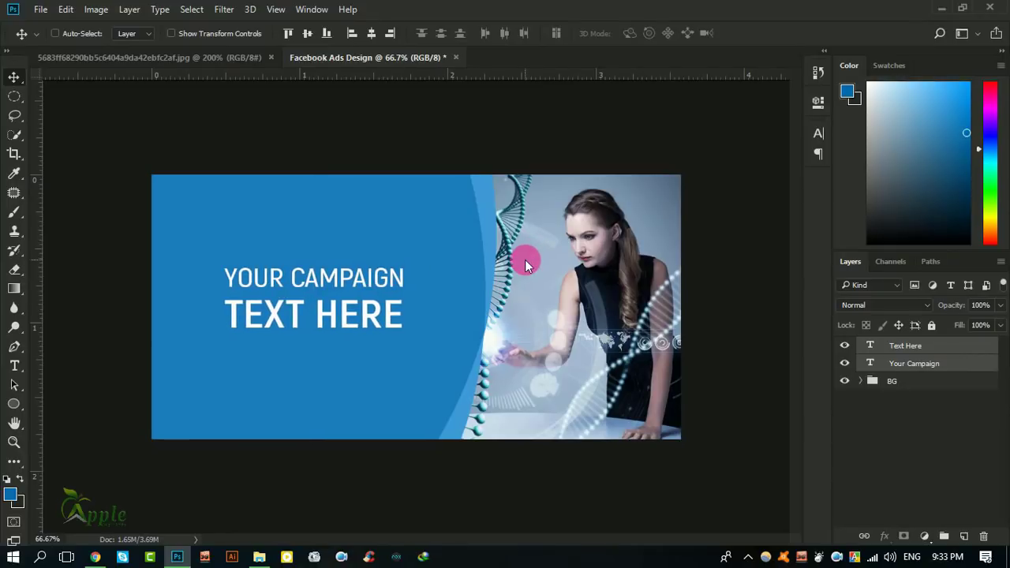
key(Left)
key(Left)
key(Left)
key(Up)
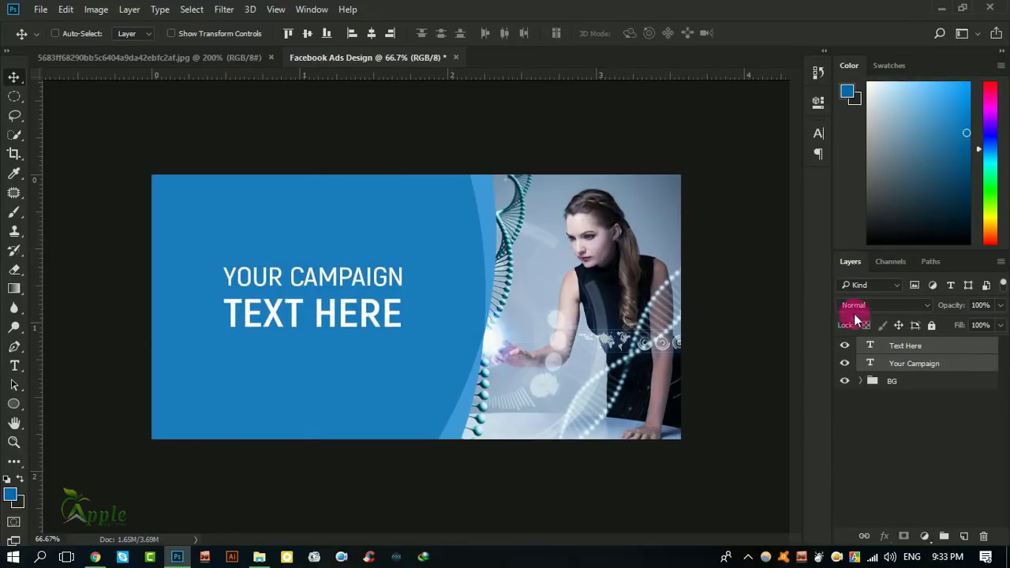
Step: Raise TEXT HERE closer to the headline, then shift both lines slightly down-left
click(908, 347)
key(Up)
key(Up)
key(Up)
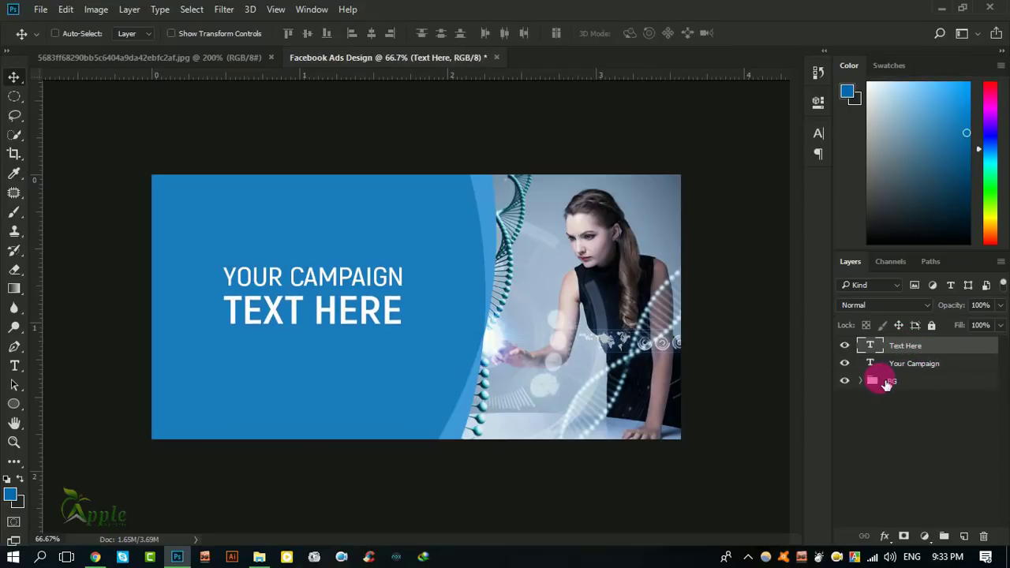
key(Up)
key(Up)
ctrl+click(933, 369)
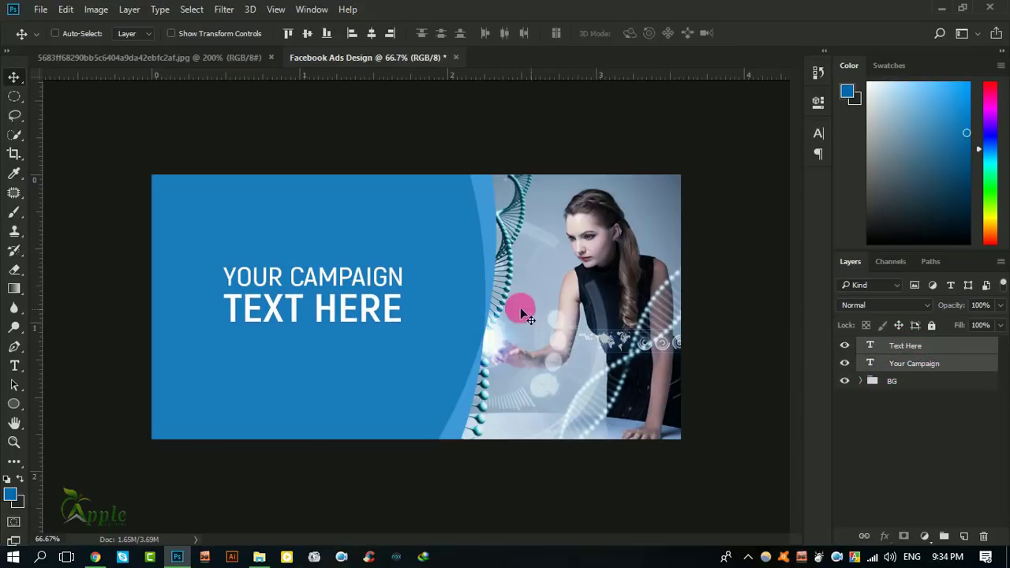
drag(390, 282, 389, 291)
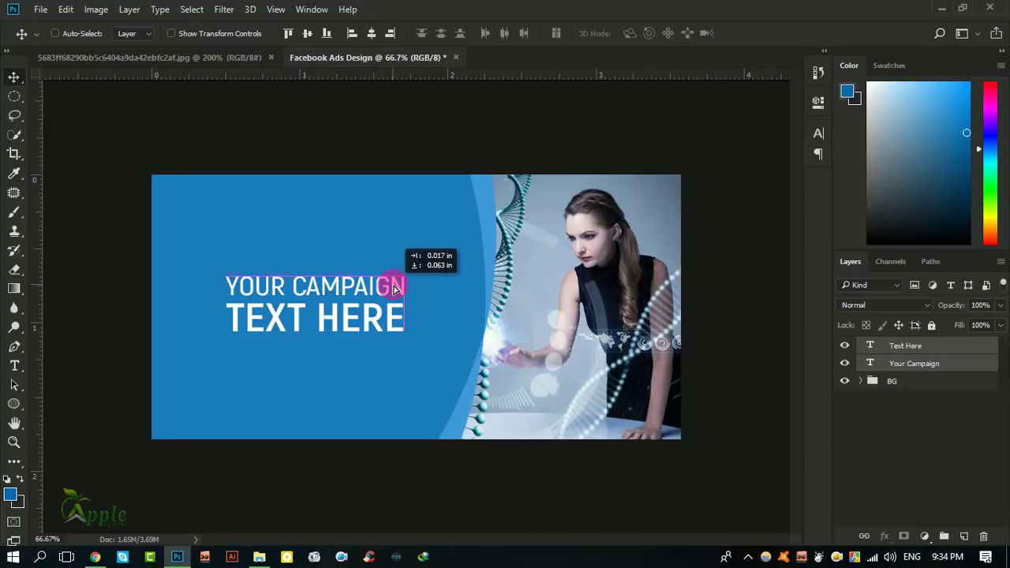
drag(394, 290, 392, 290)
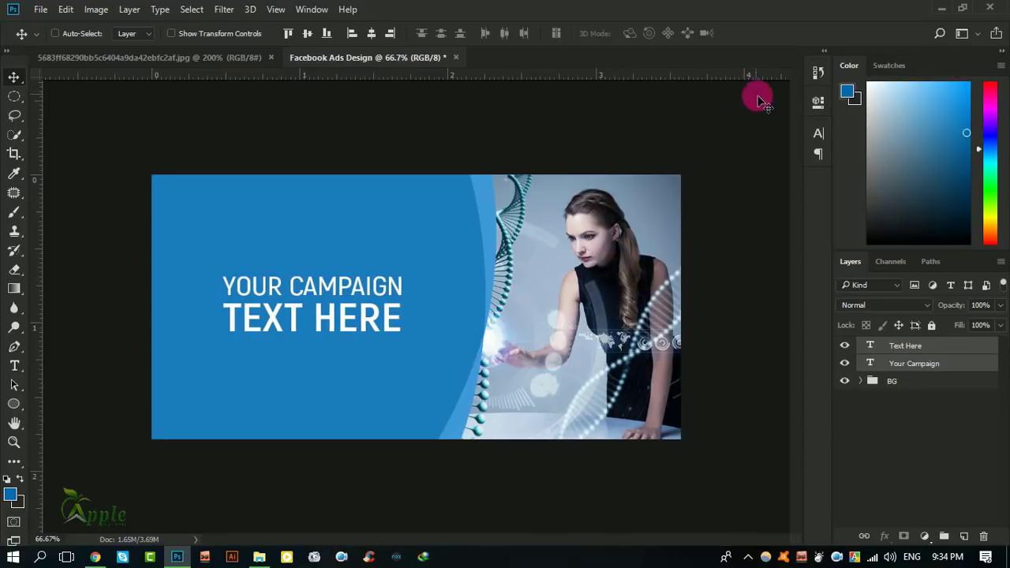
Step: Set the TEXT HERE line to SemiBold weight
click(919, 348)
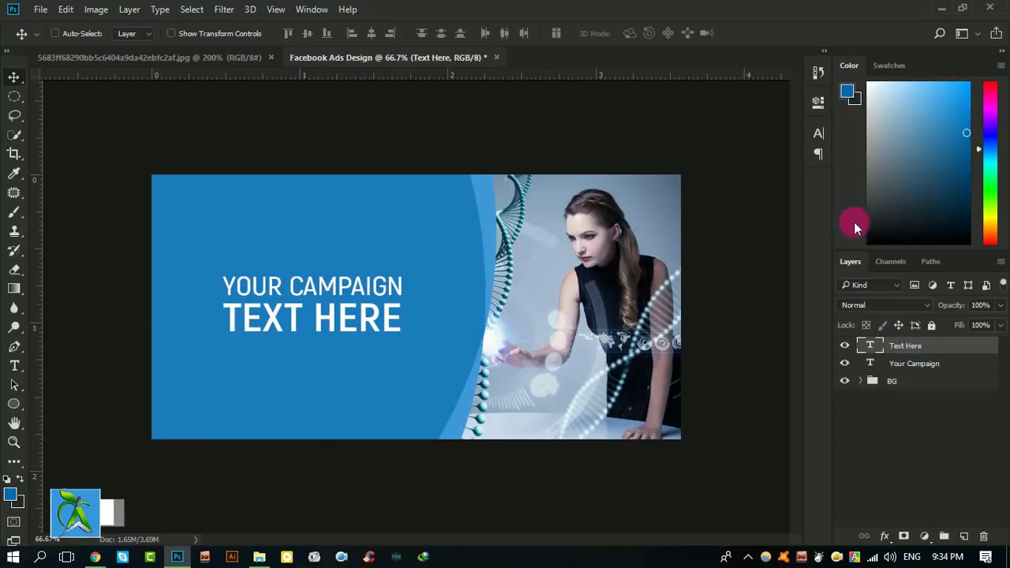
click(818, 132)
click(793, 151)
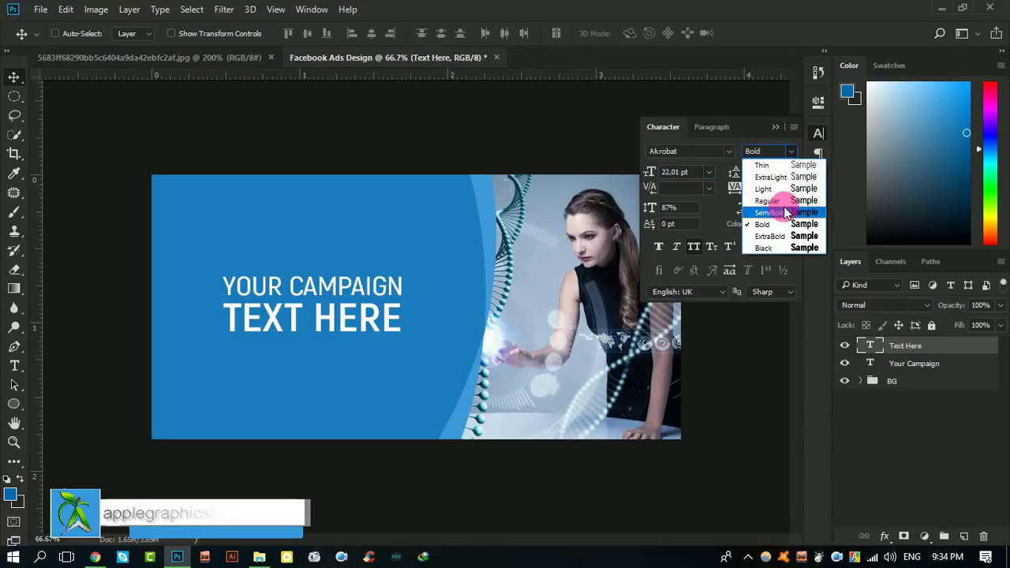
click(778, 198)
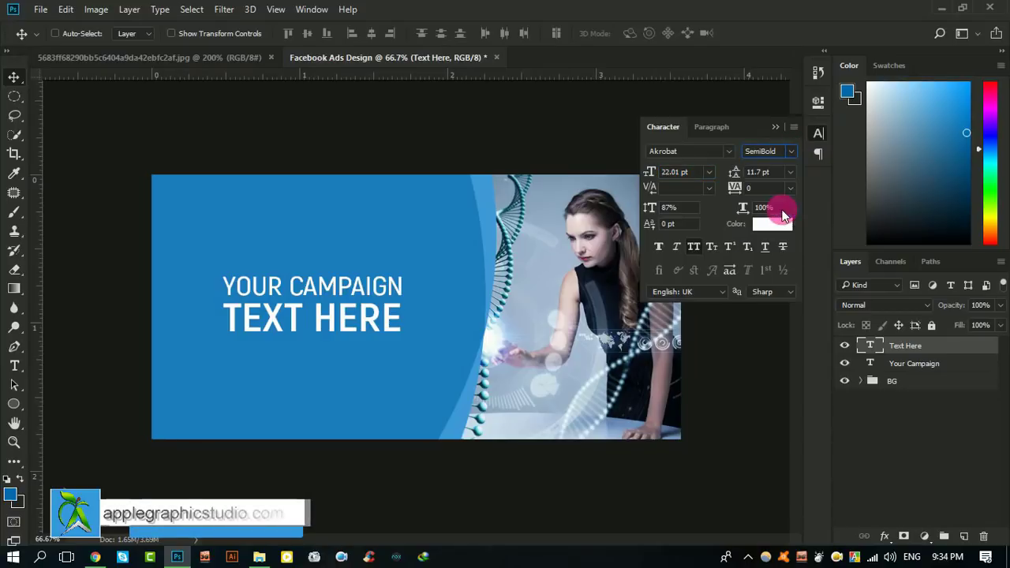
scroll(782, 150, down, 1)
click(777, 127)
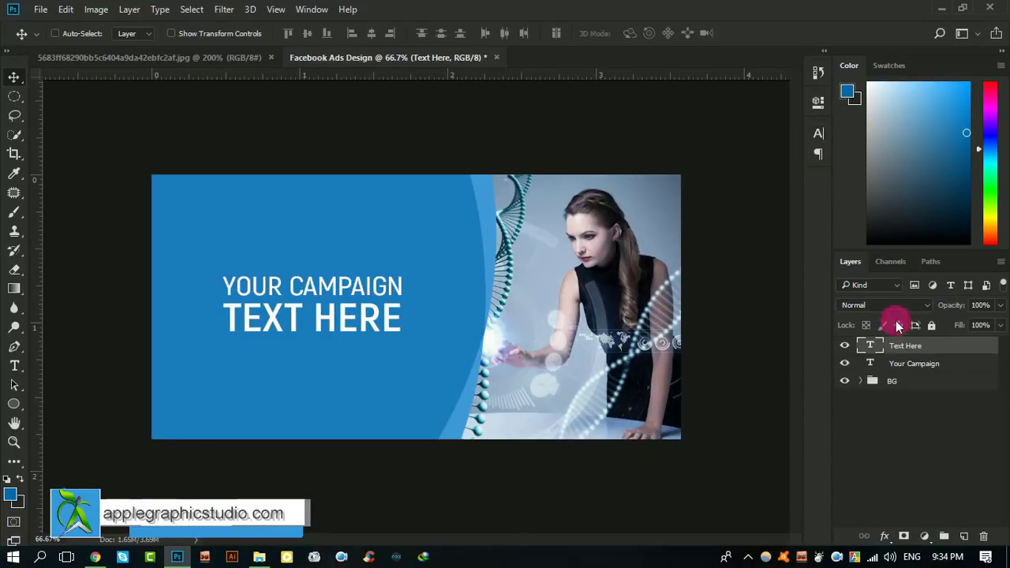
Step: Lighten YOUR CAMPAIGN to Regular weight
click(914, 363)
click(818, 134)
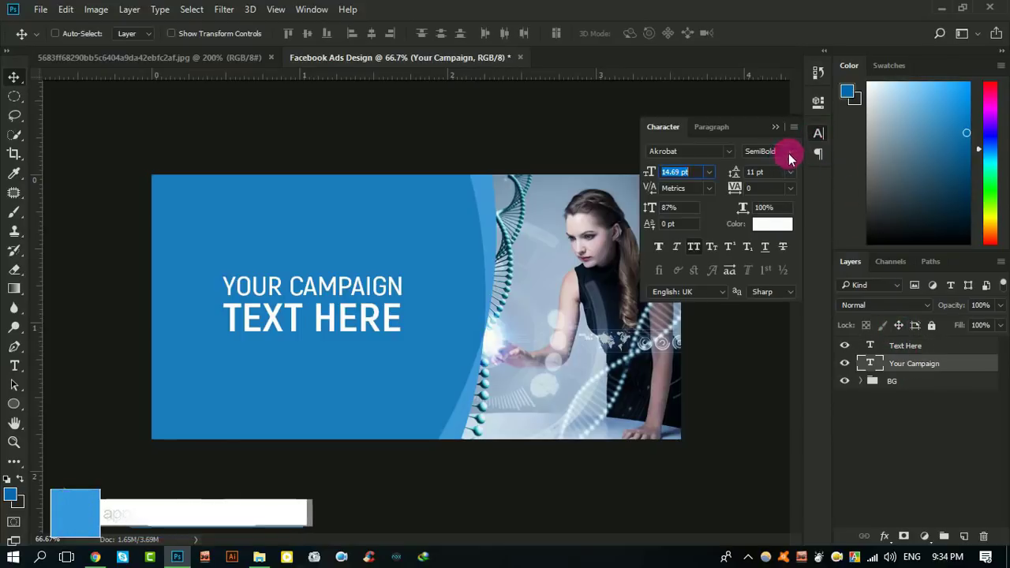
click(790, 150)
click(796, 209)
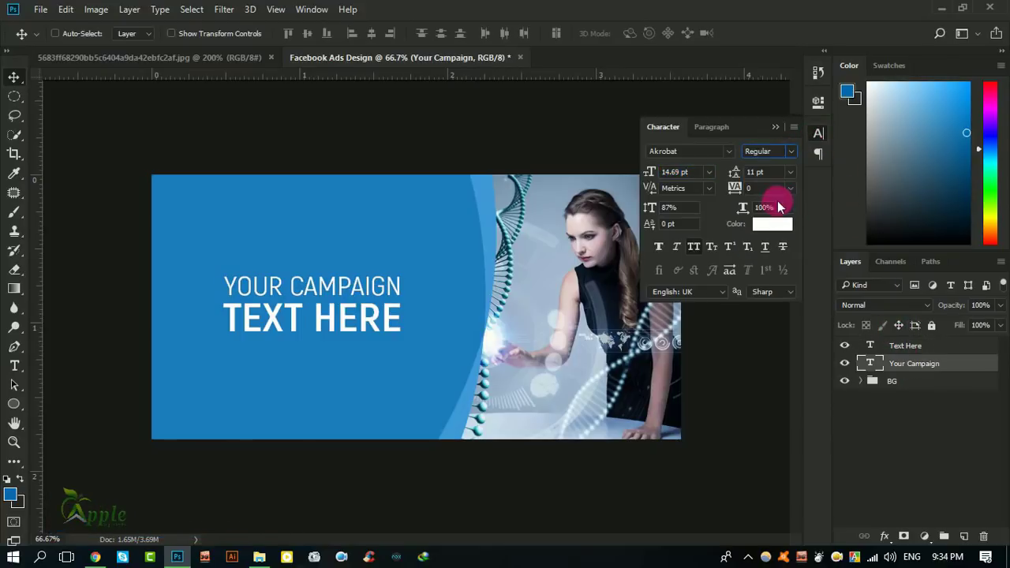
click(777, 128)
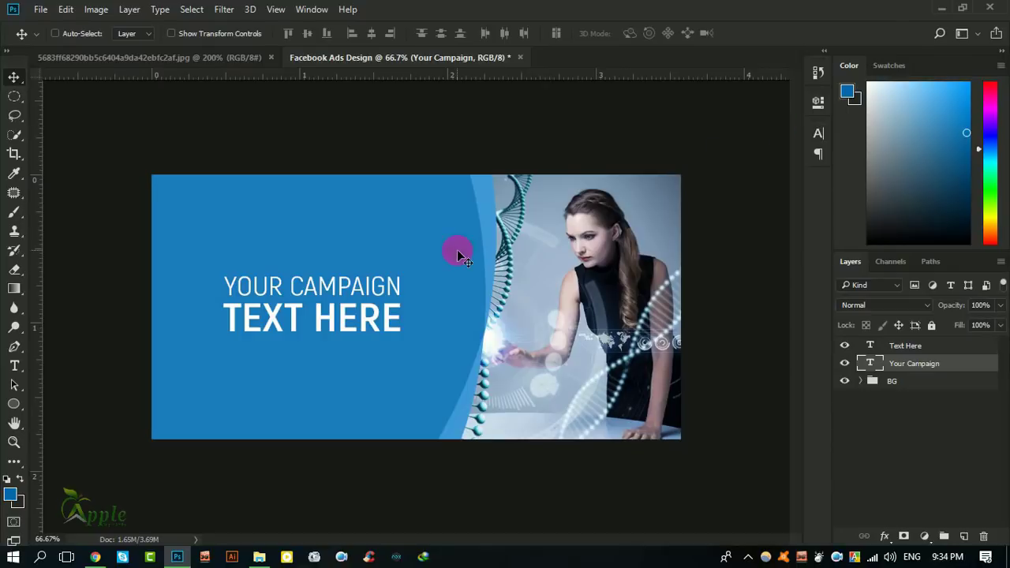
click(14, 365)
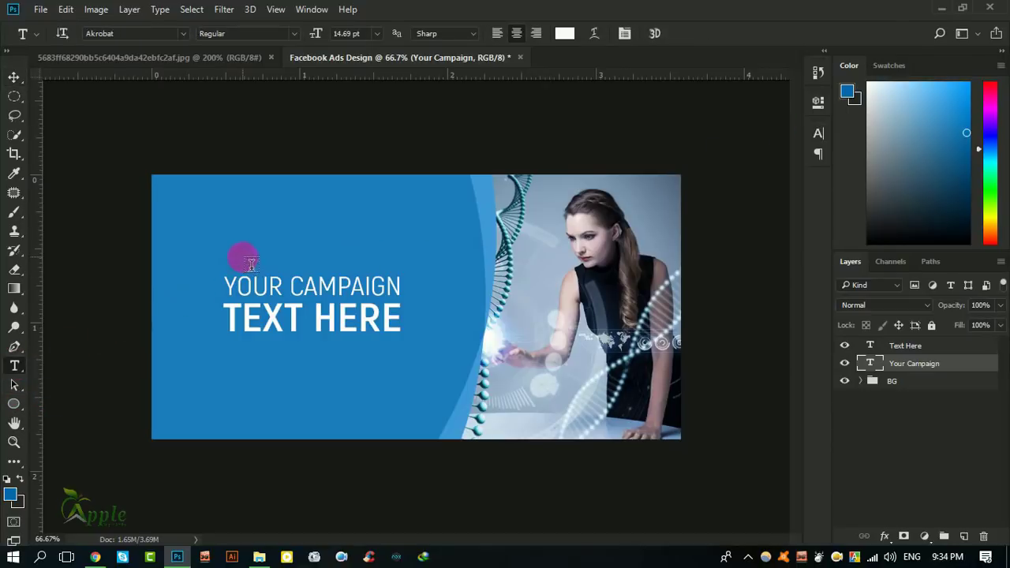
Step: Add a 'LOGO HERE' text line above the headline and move it down toward it
click(308, 240)
text(L)
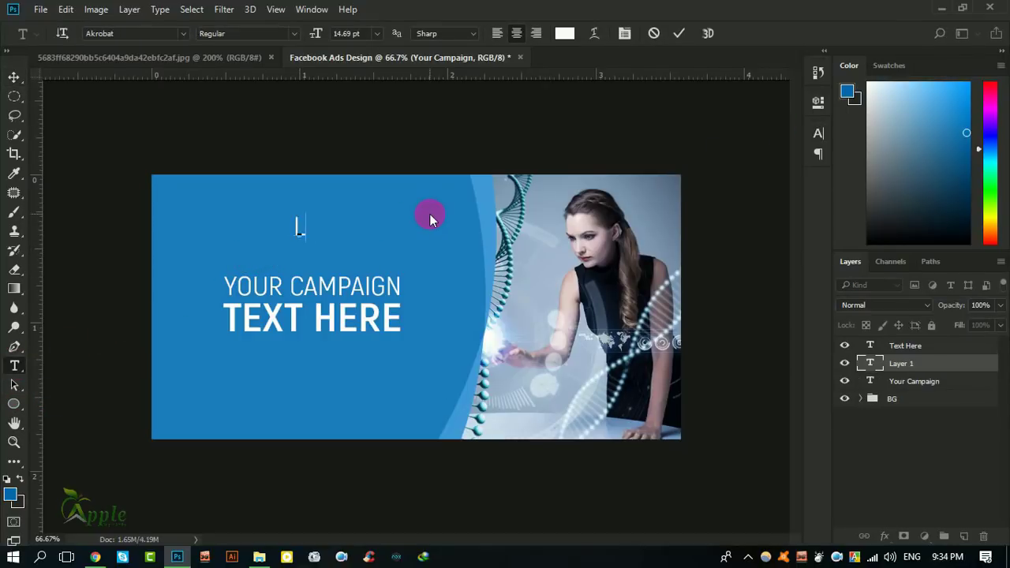
text(OGO )
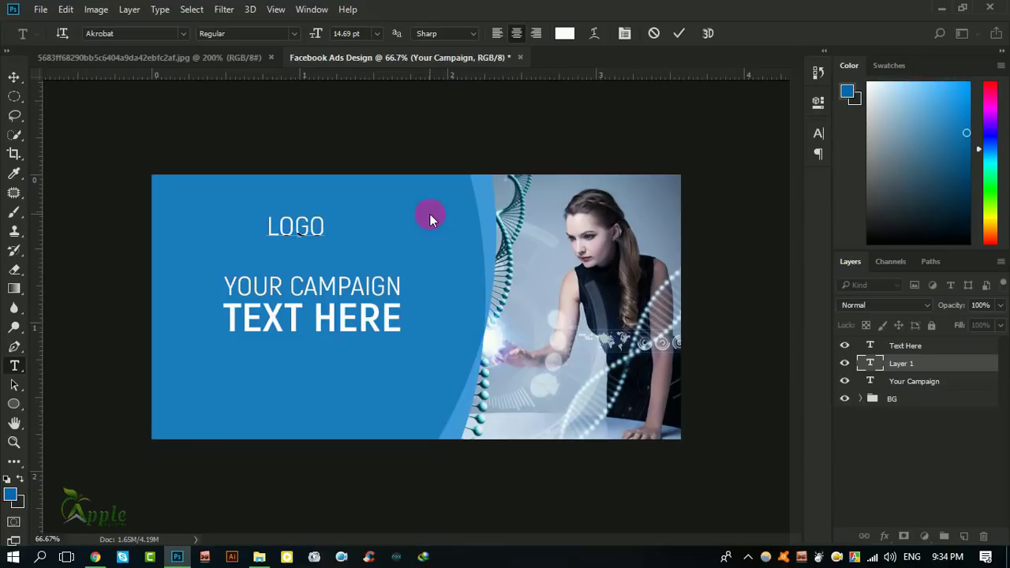
text(HERE)
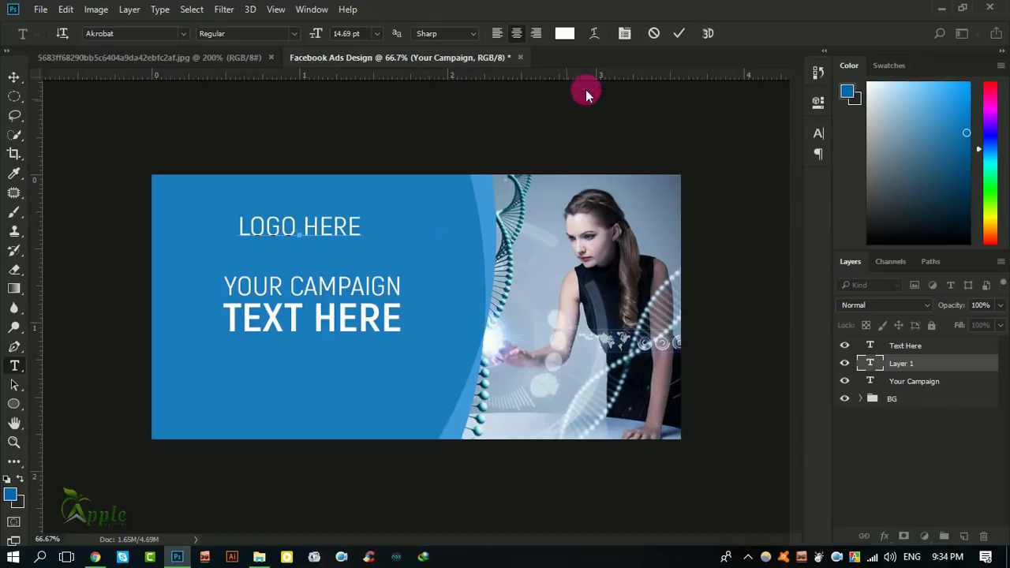
click(683, 34)
click(14, 77)
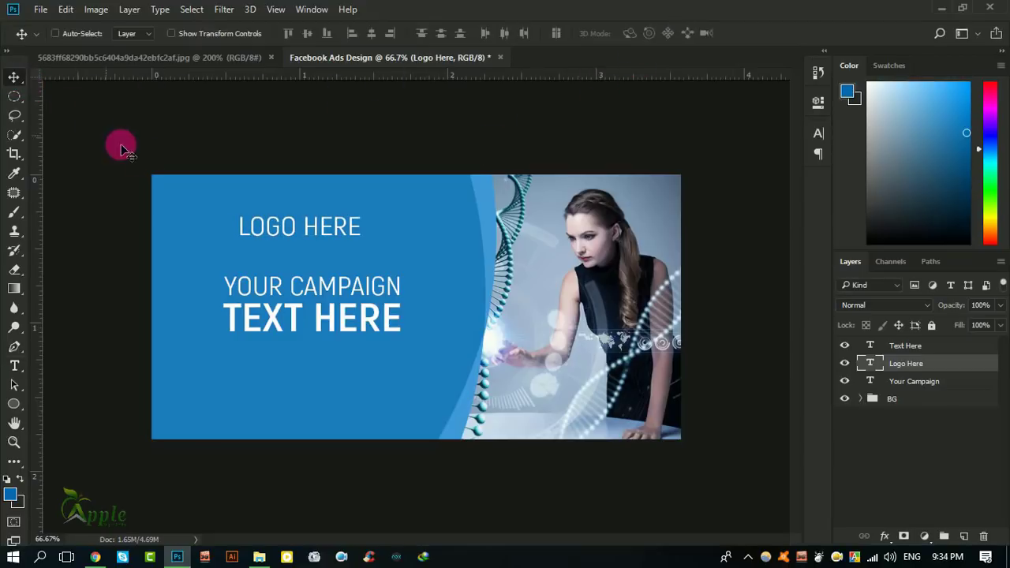
drag(284, 193, 289, 208)
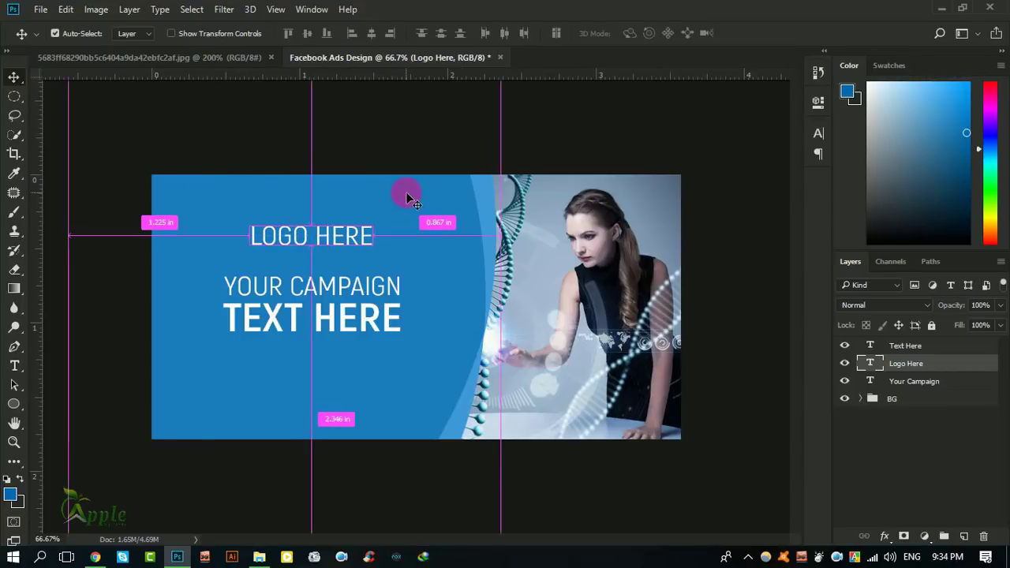
Step: Scale LOGO HERE down to about 87% and shift it slightly left
key(ctrl+t)
drag(373, 251, 365, 250)
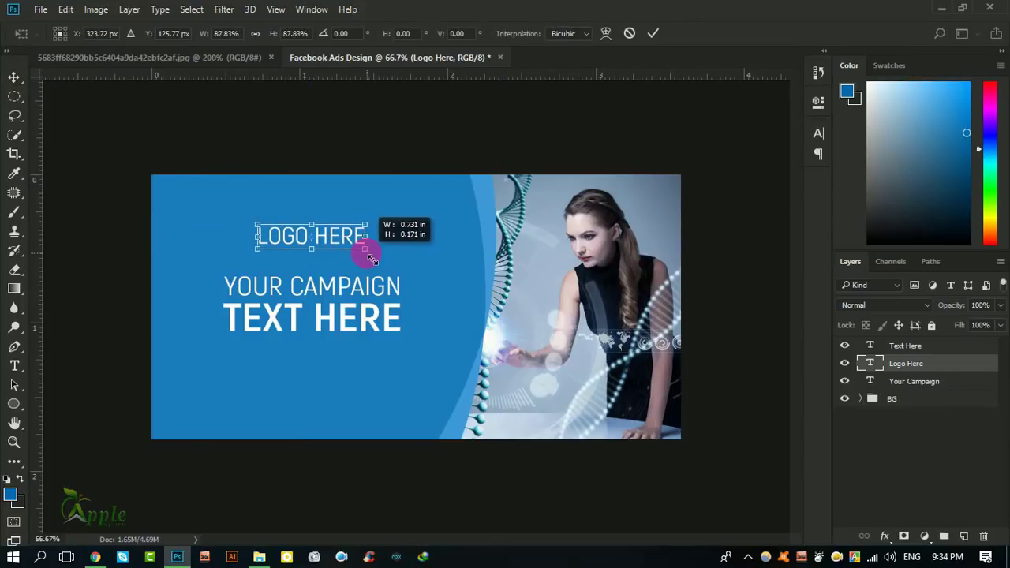
click(653, 33)
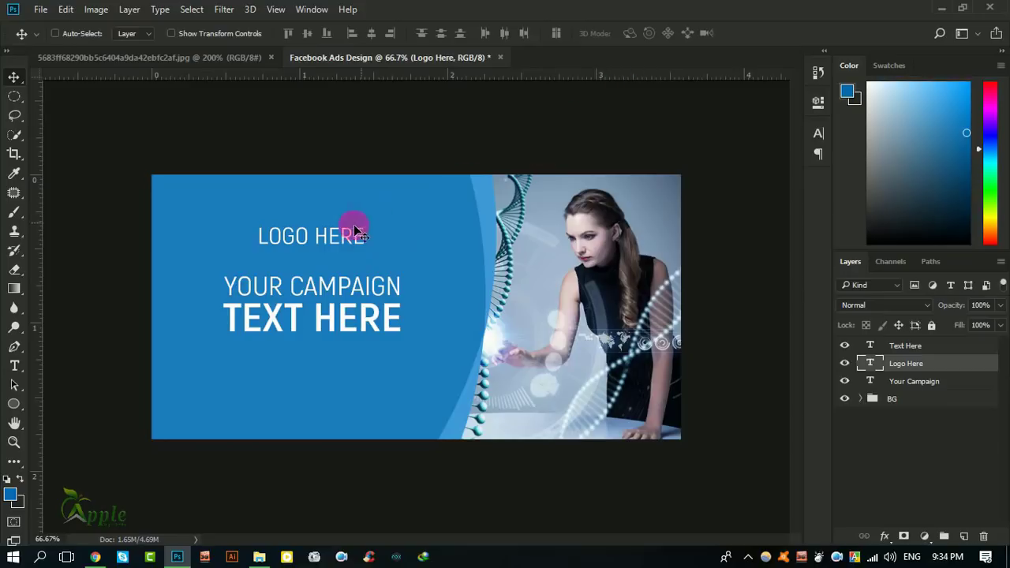
drag(354, 230, 343, 232)
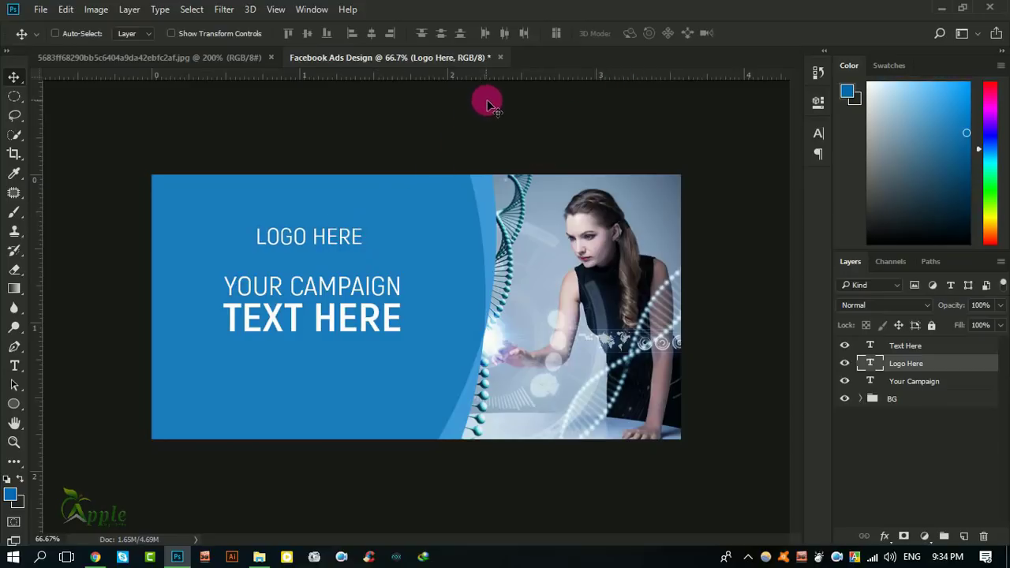
Step: Draw a button rectangle in the lower blue area beneath the headline
right_click(10, 413)
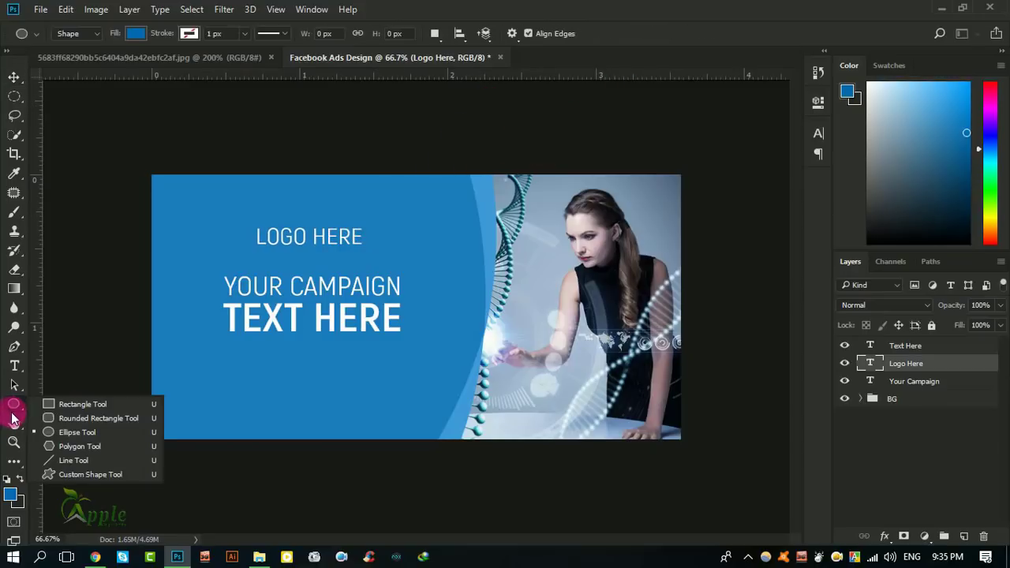
click(86, 405)
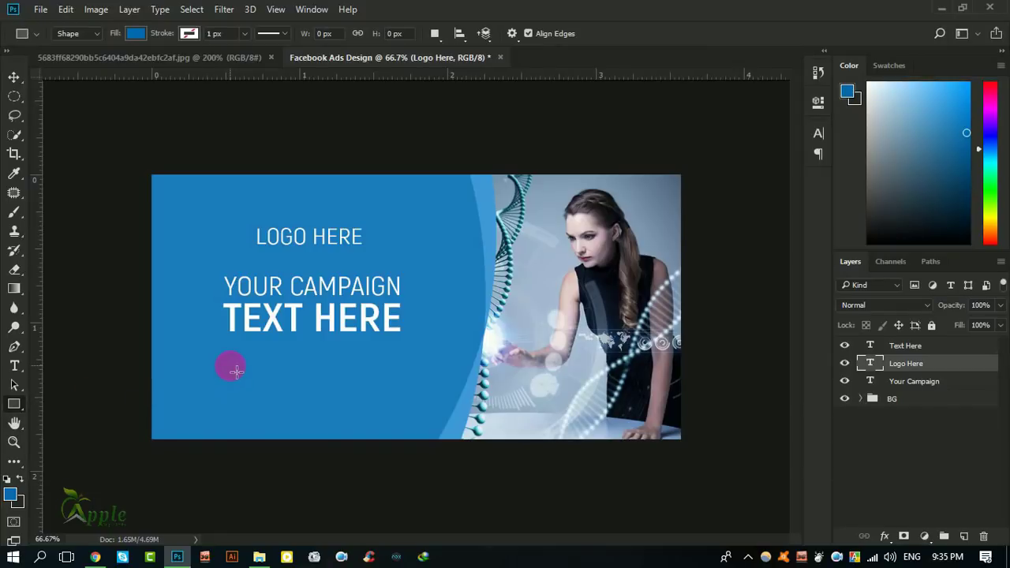
drag(238, 366, 354, 388)
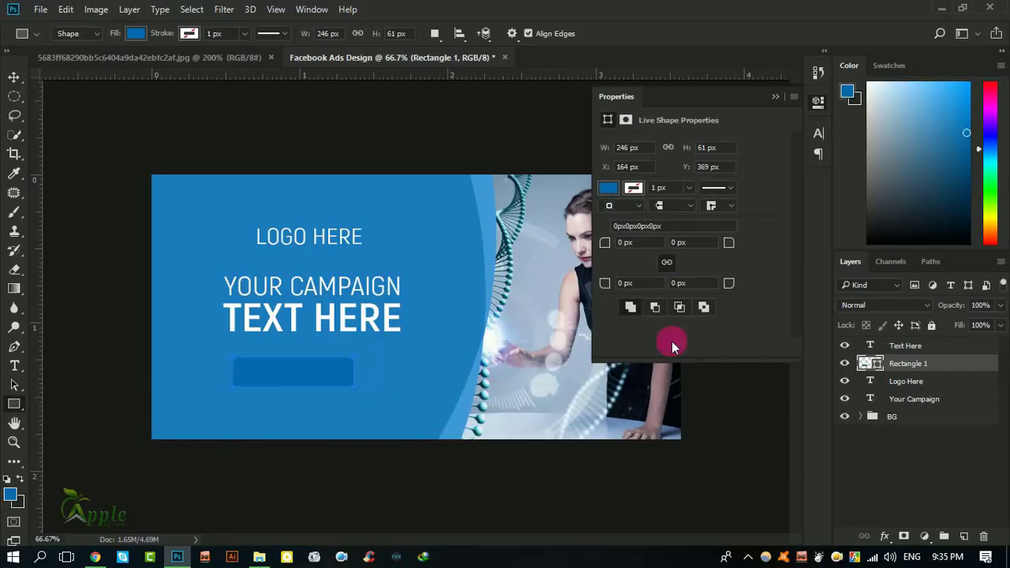
Step: Fill the button rectangle with a bright, saturated red-orange
double_click(868, 363)
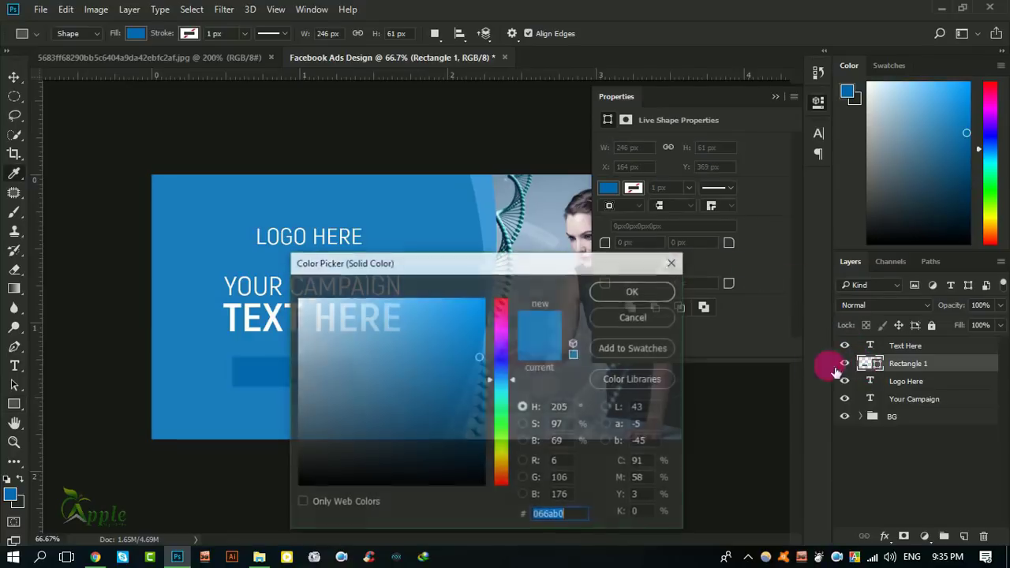
drag(550, 263, 836, 217)
drag(785, 406, 788, 430)
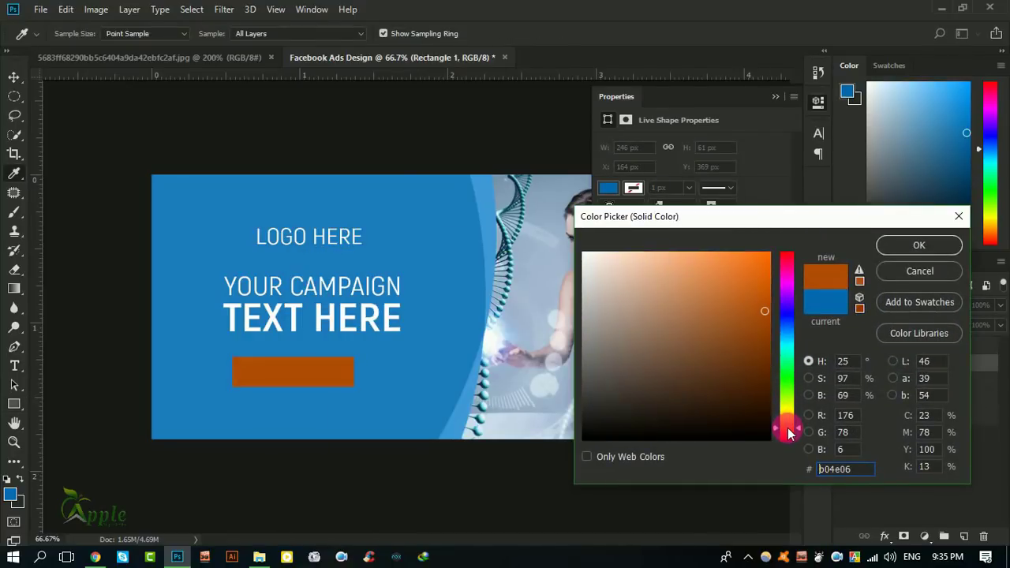
click(770, 261)
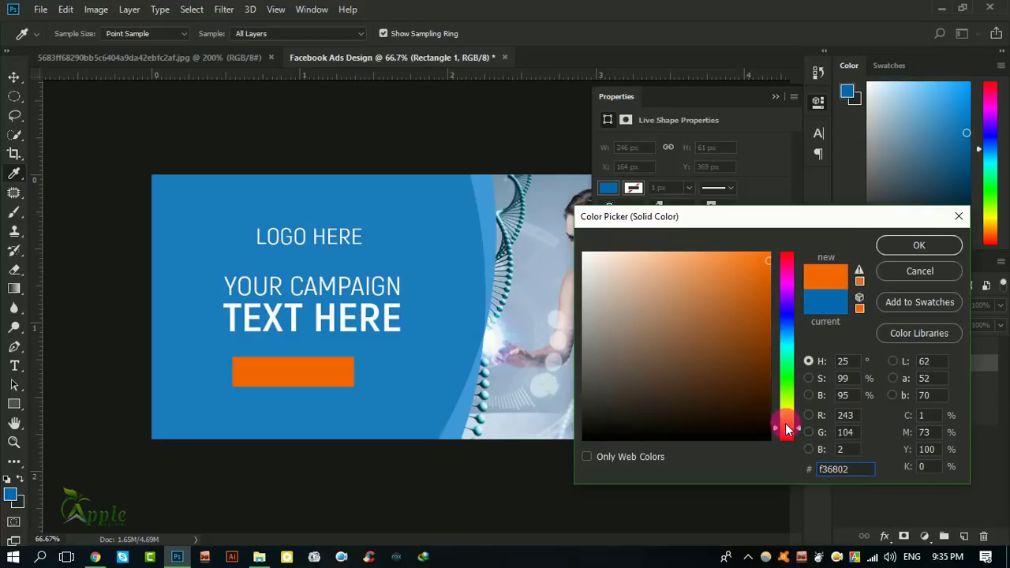
drag(788, 428, 789, 439)
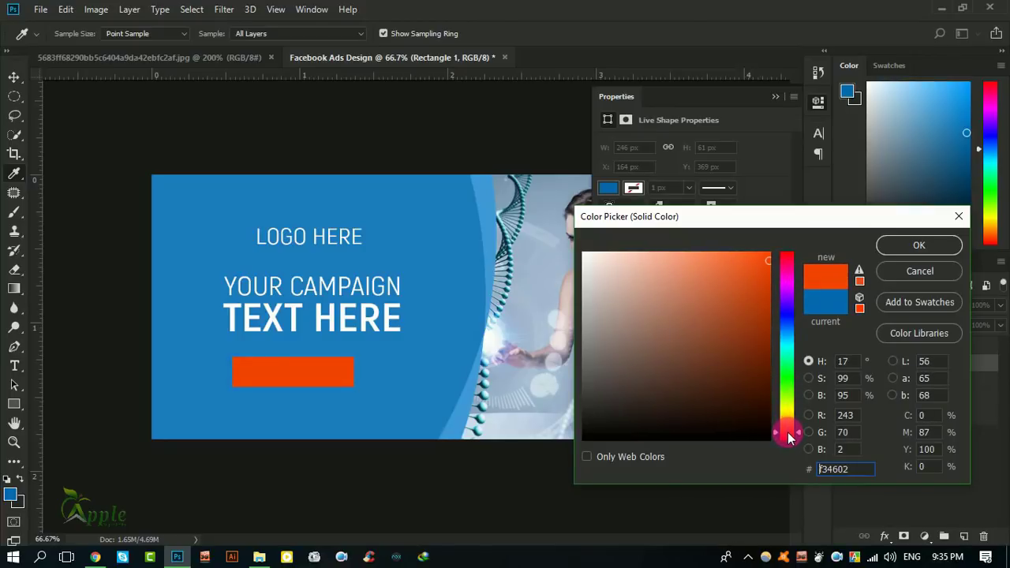
click(916, 247)
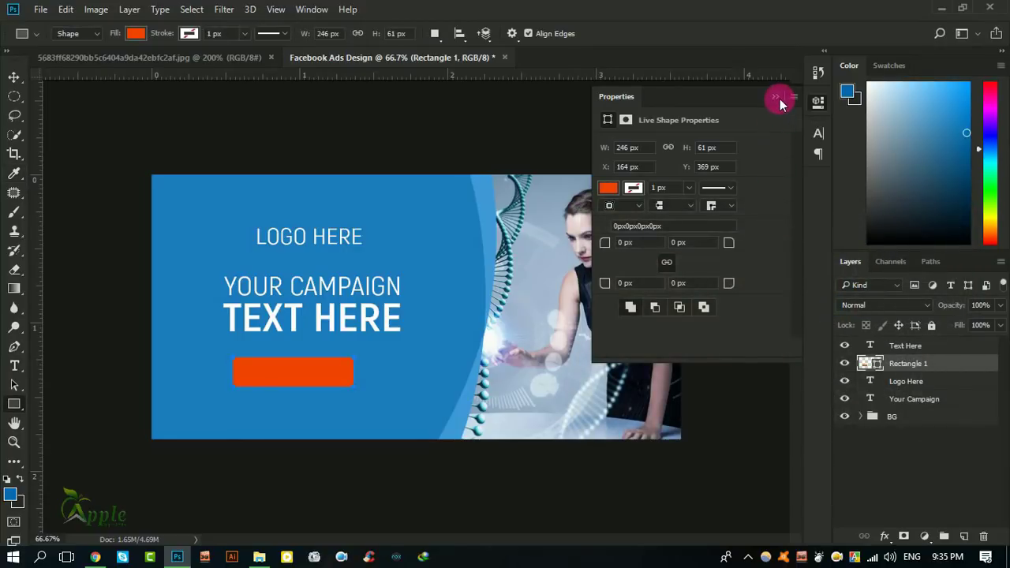
Step: Move the orange button slightly right and down, and make it slightly shorter
click(776, 96)
click(14, 76)
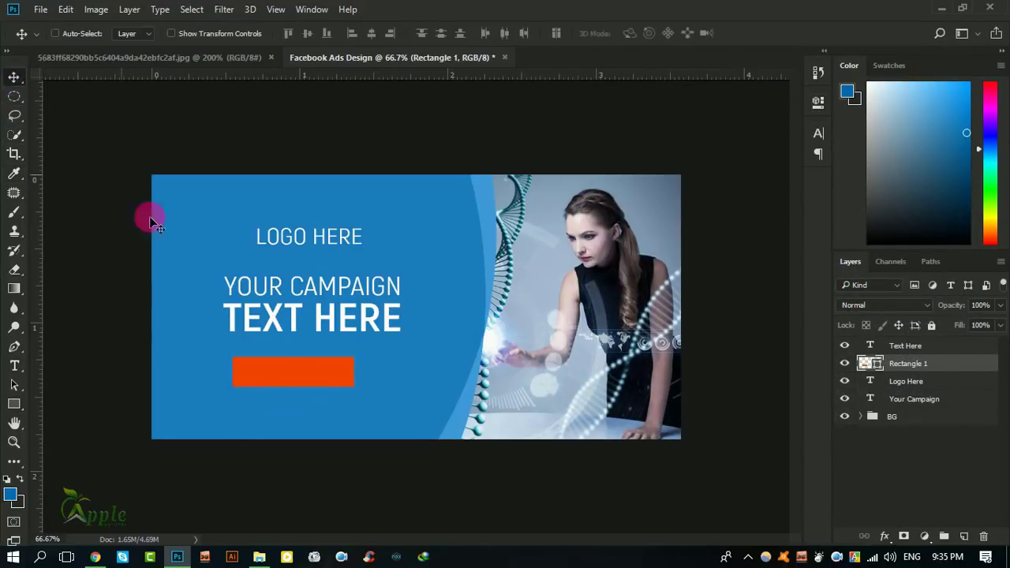
drag(281, 364, 299, 371)
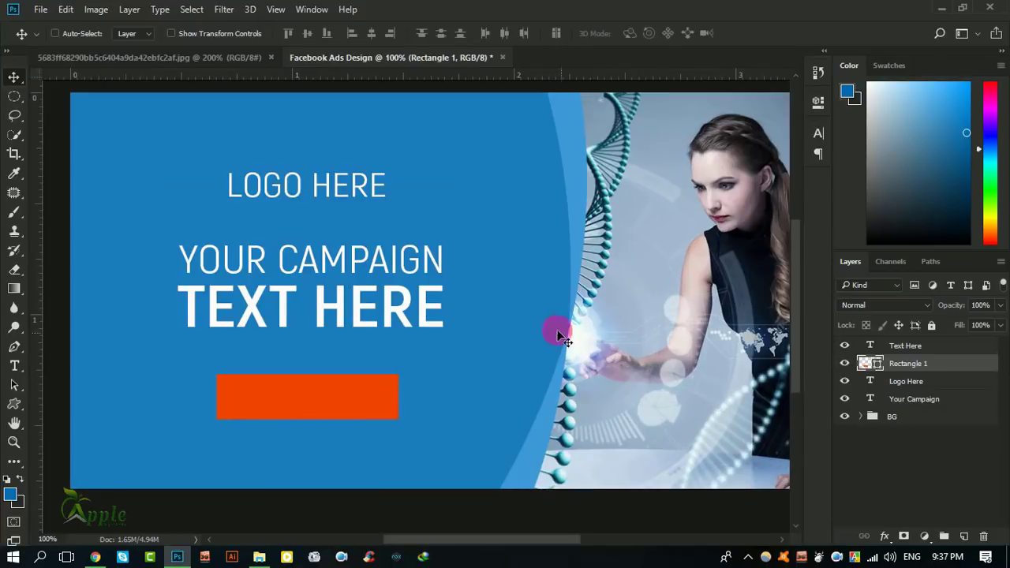
key(ctrl+minus)
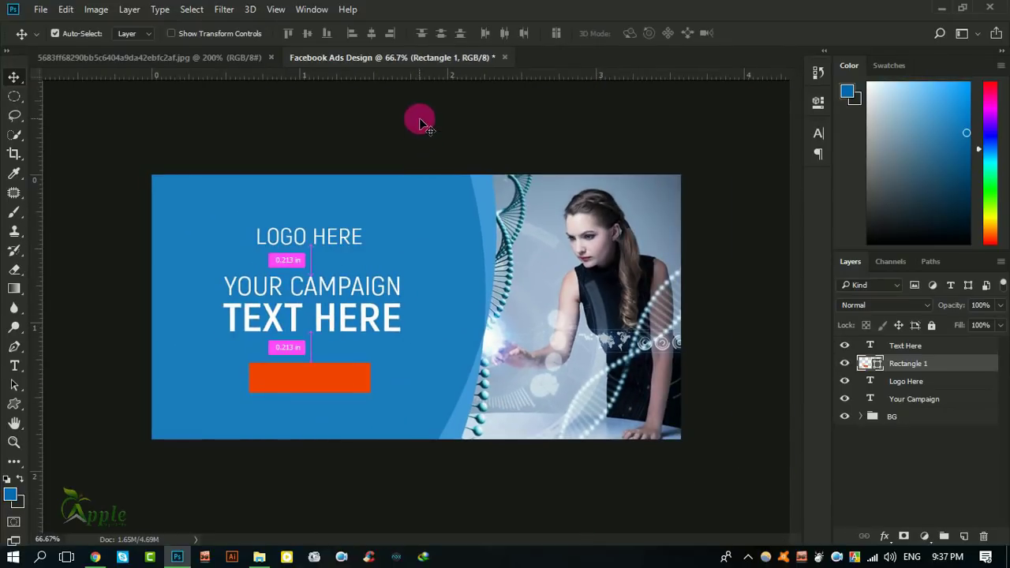
key(ctrl+t)
drag(313, 392, 314, 388)
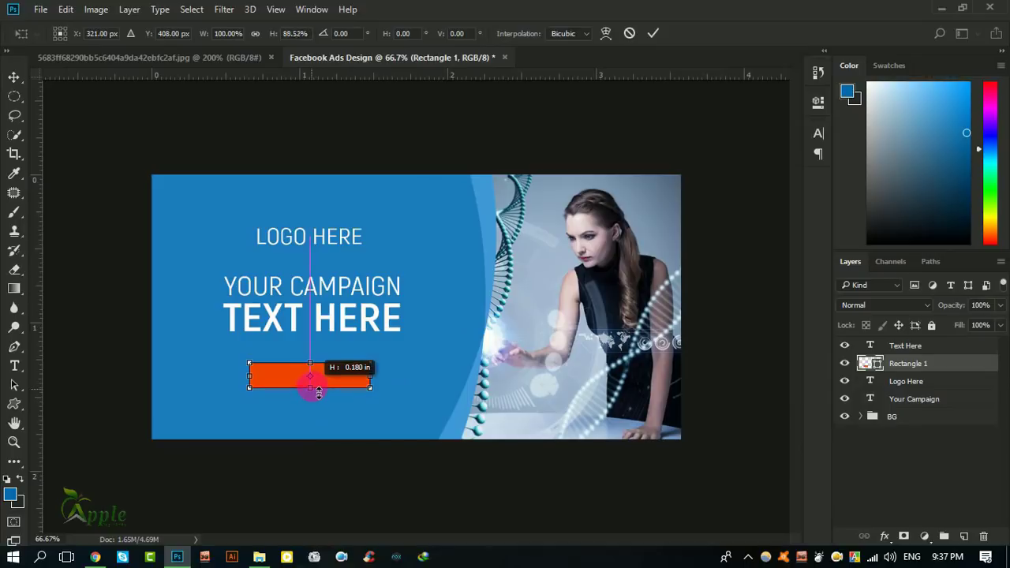
click(654, 34)
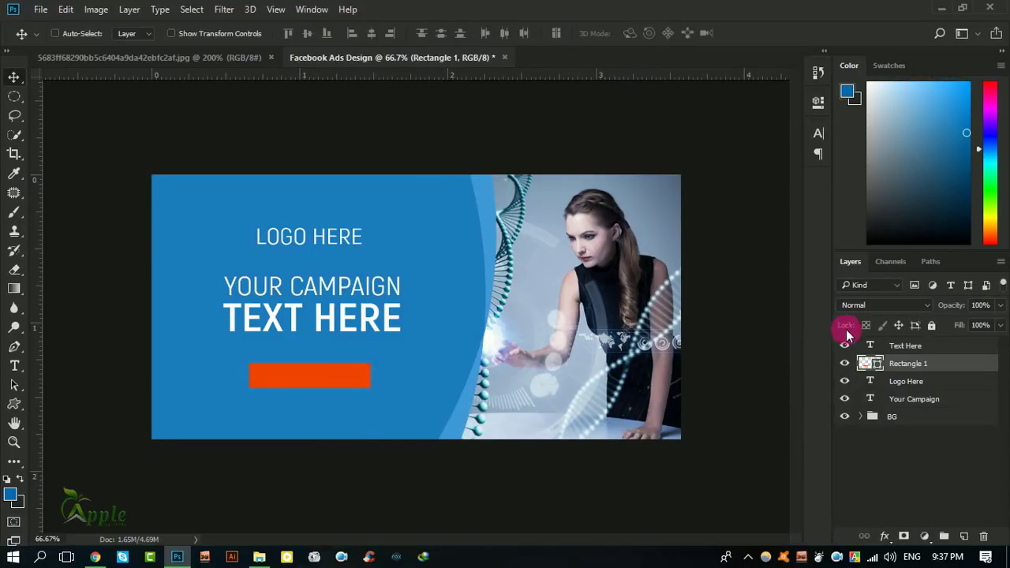
Step: Change the button fill to the final orange #f85e21
double_click(879, 369)
drag(731, 216, 779, 195)
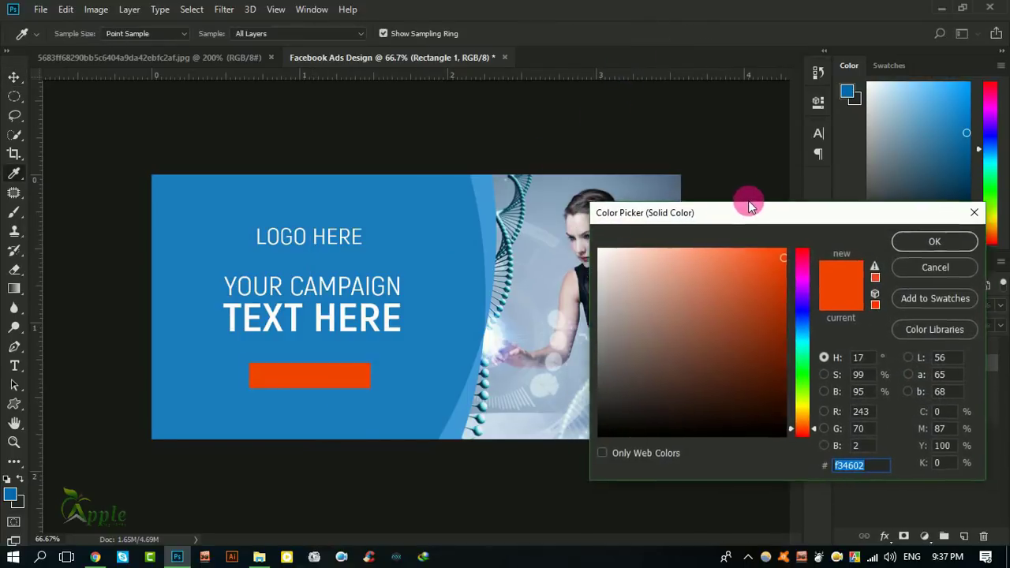
mouse_move(808, 280)
mouse_down()
mouse_move(790, 268)
mouse_move(794, 235)
mouse_up()
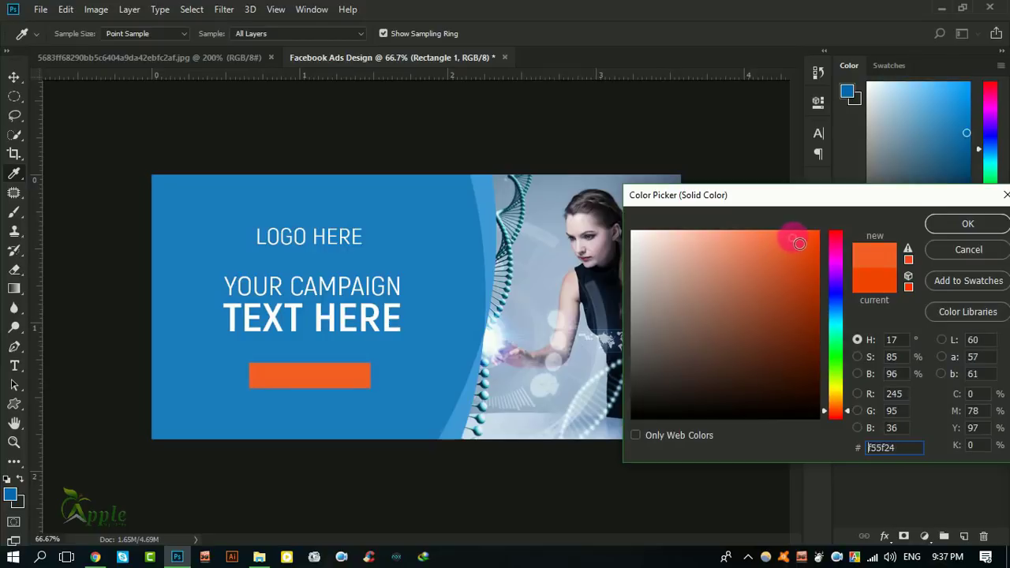
click(968, 223)
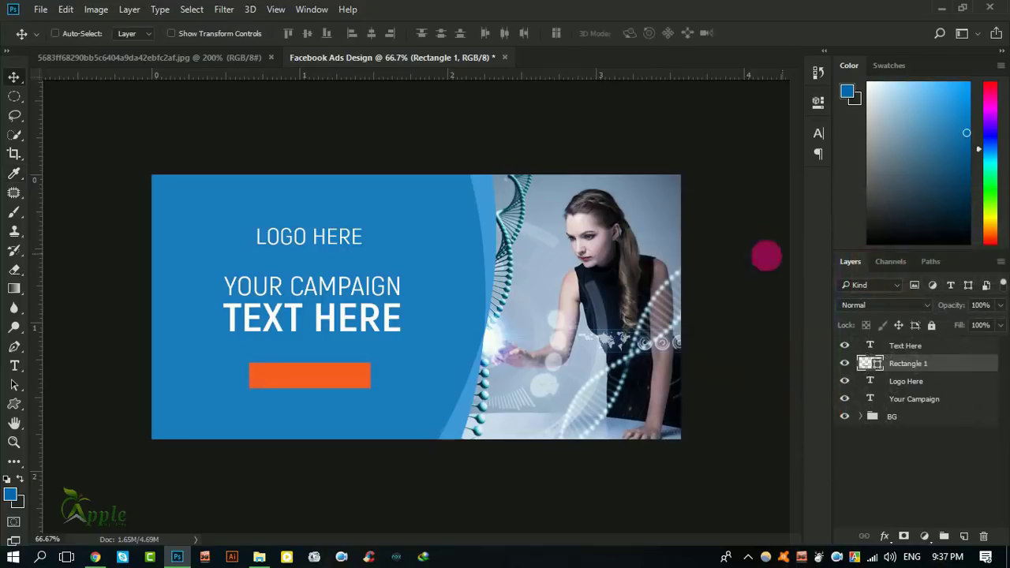
click(14, 365)
Step: Type 'CLICK HERE' and move it onto the orange button
click(272, 424)
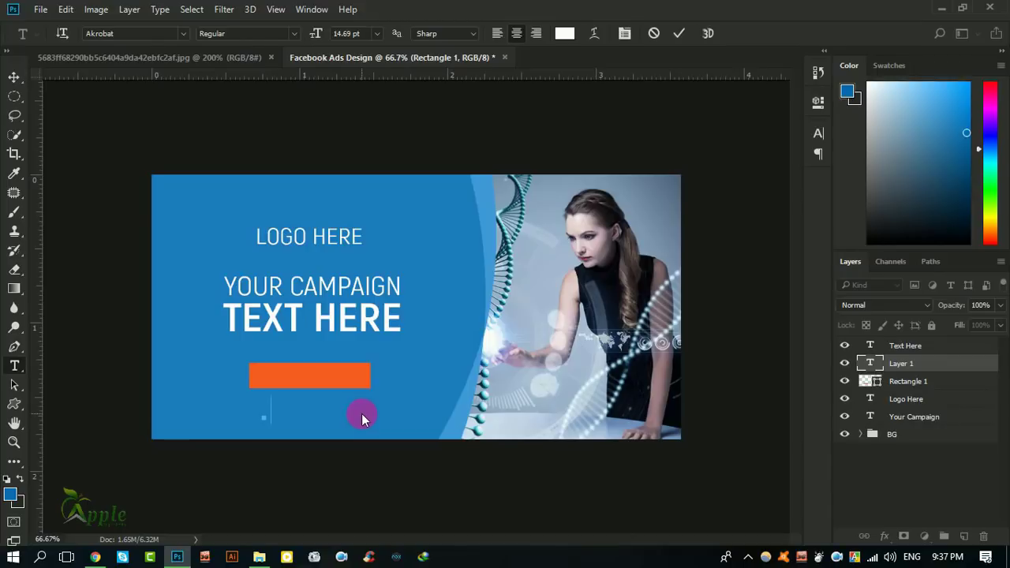
text(CLICK H)
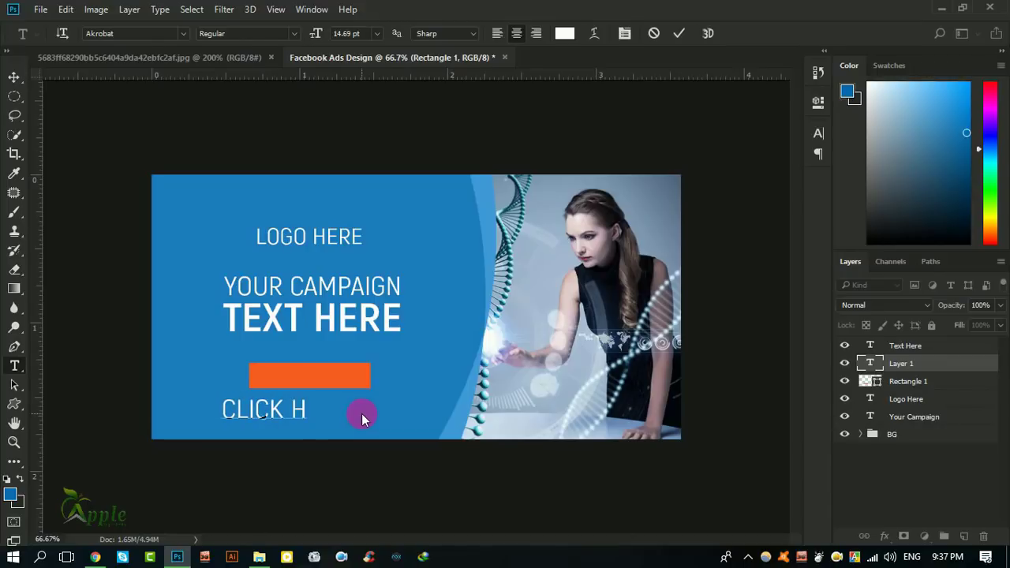
text(ERE)
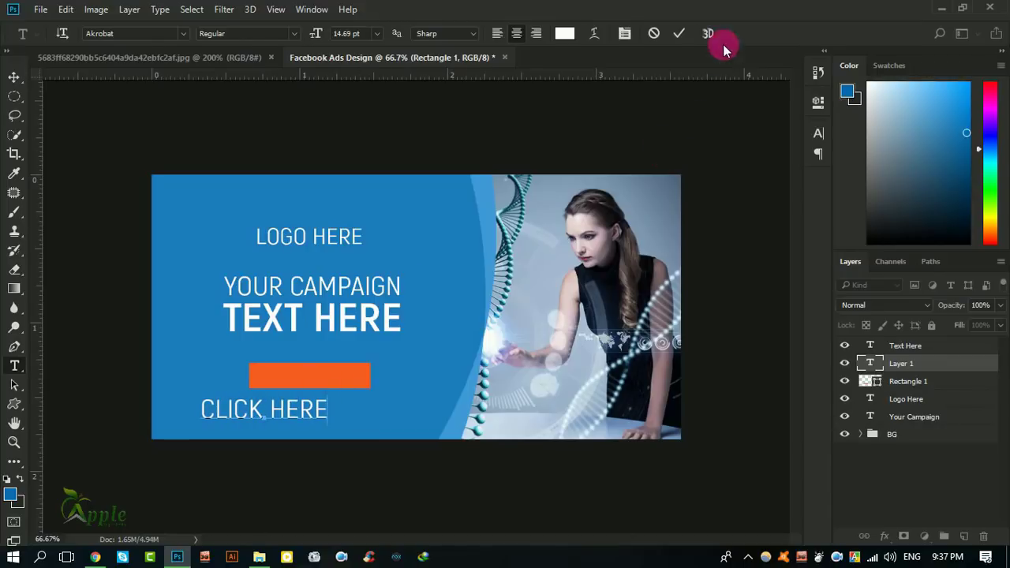
click(679, 34)
click(14, 77)
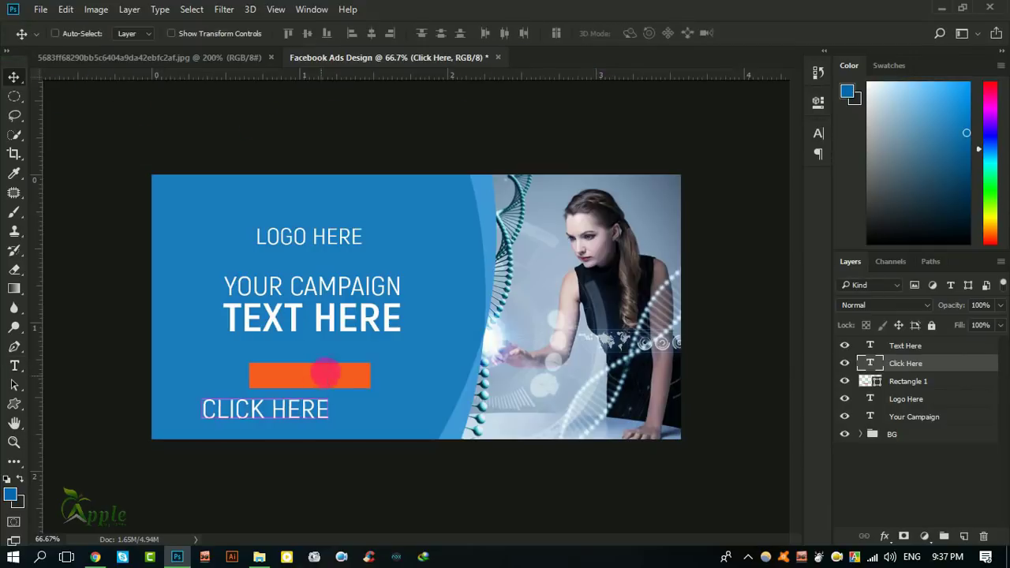
drag(317, 375, 366, 342)
Step: Shrink CLICK HERE to fit inside the button and centre it
key(ctrl+t)
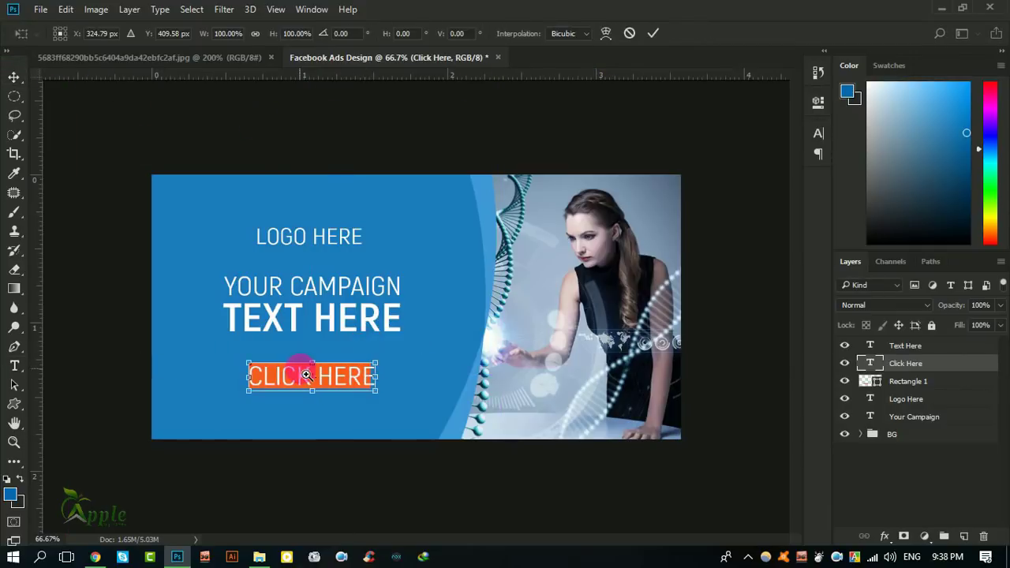
ctrl+click(312, 375)
ctrl+click(338, 388)
drag(528, 440, 465, 423)
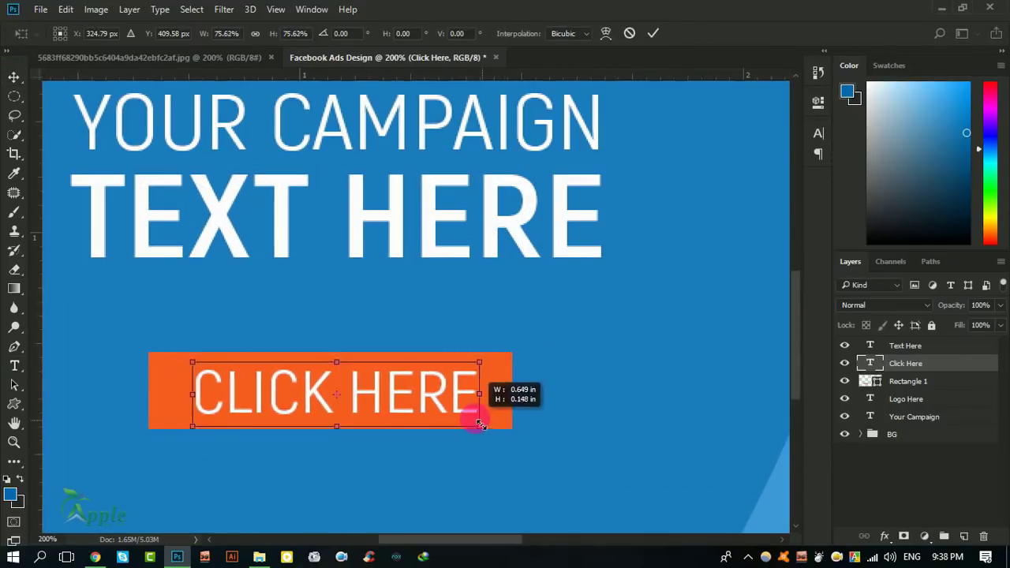
click(660, 41)
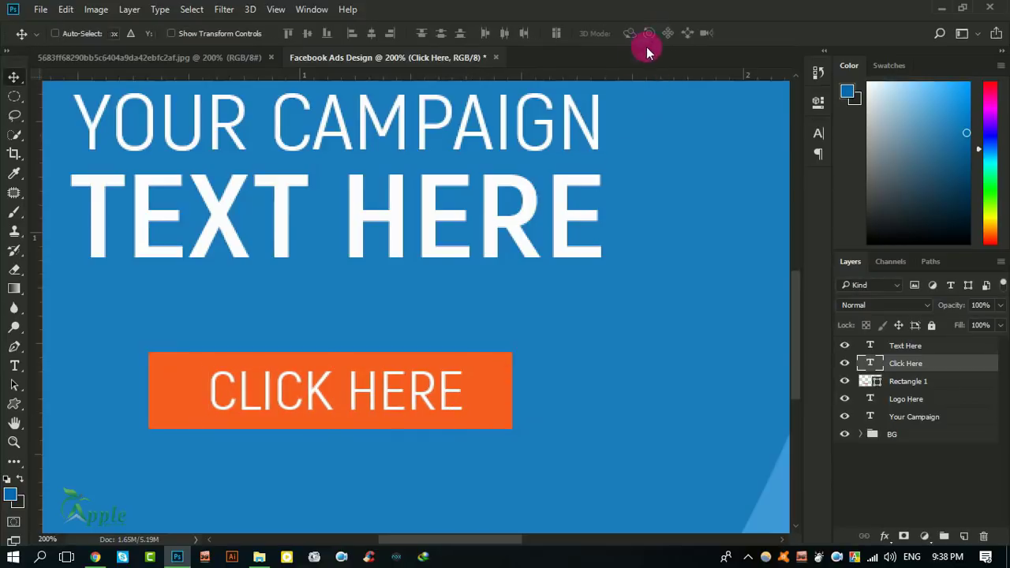
drag(429, 391, 417, 387)
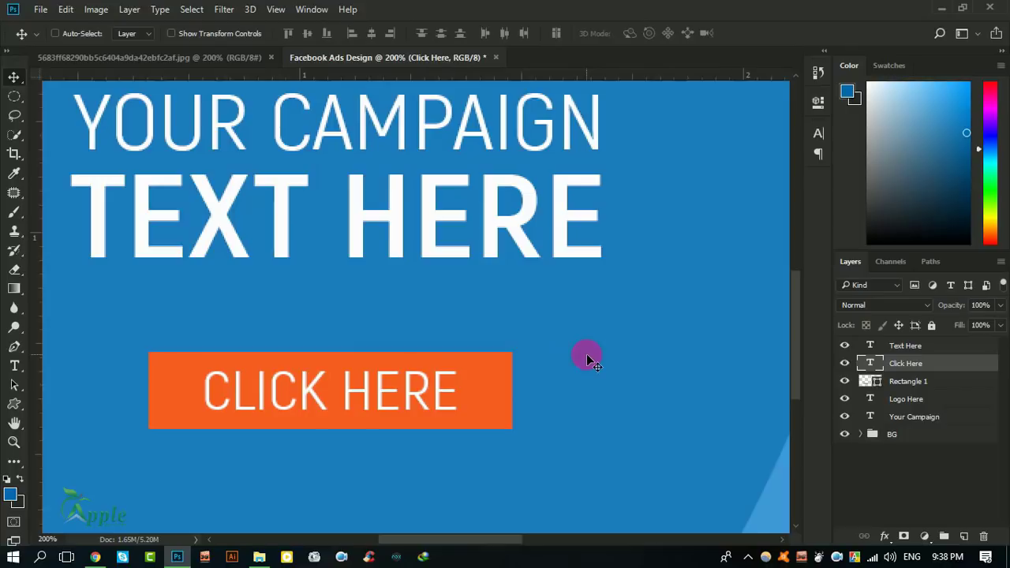
key(Right)
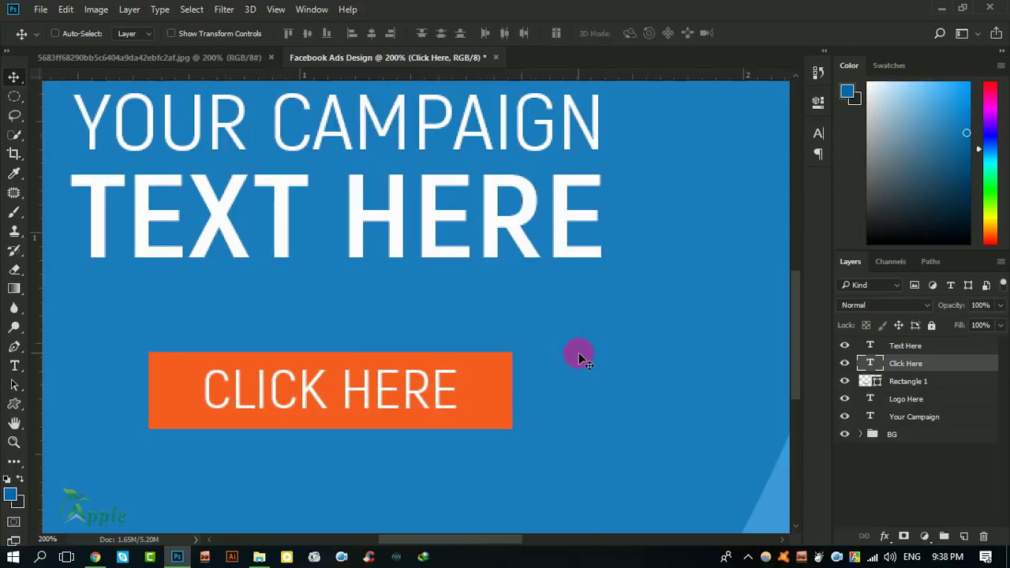
Step: Zoom out and pan to bring the banner's left side into view
key(ctrl+minus)
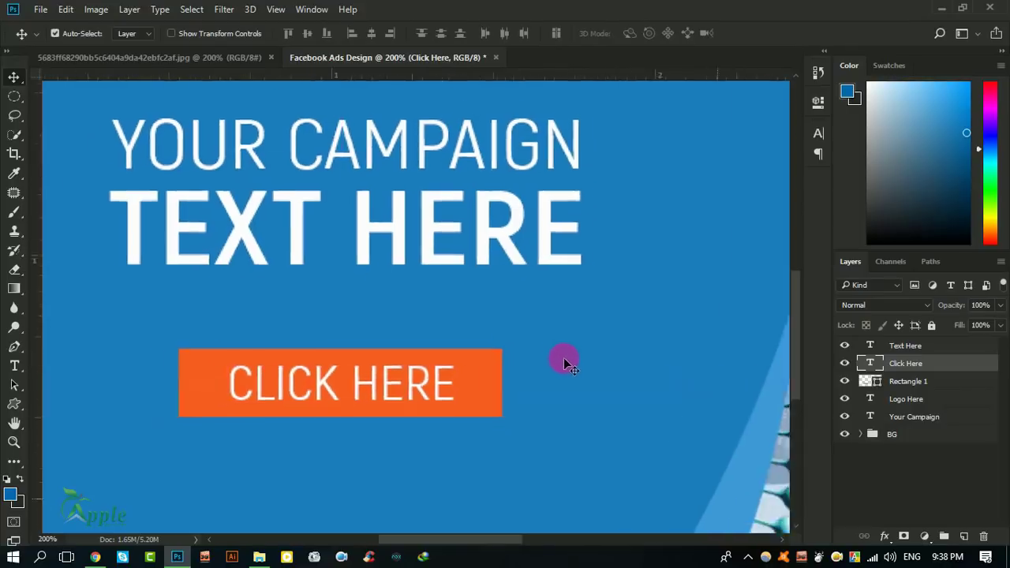
key(ctrl+minus)
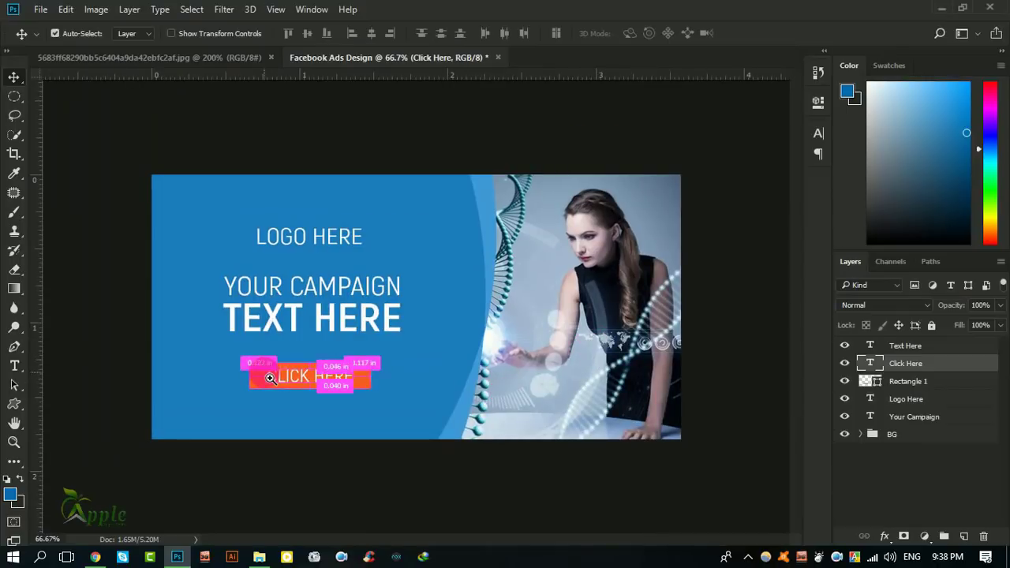
scroll(339, 372, up, 1)
drag(440, 377, 376, 406)
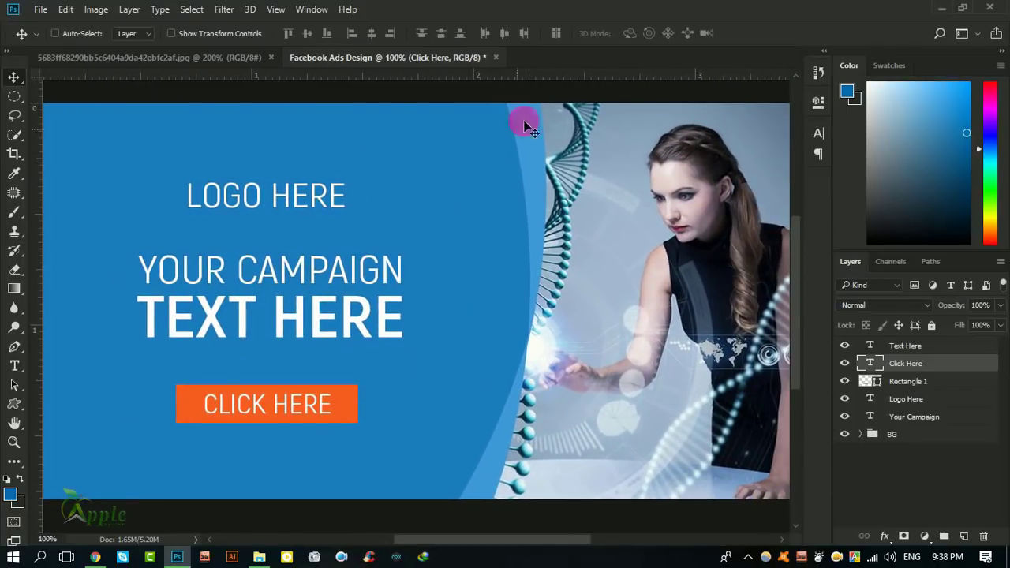
key(ctrl)
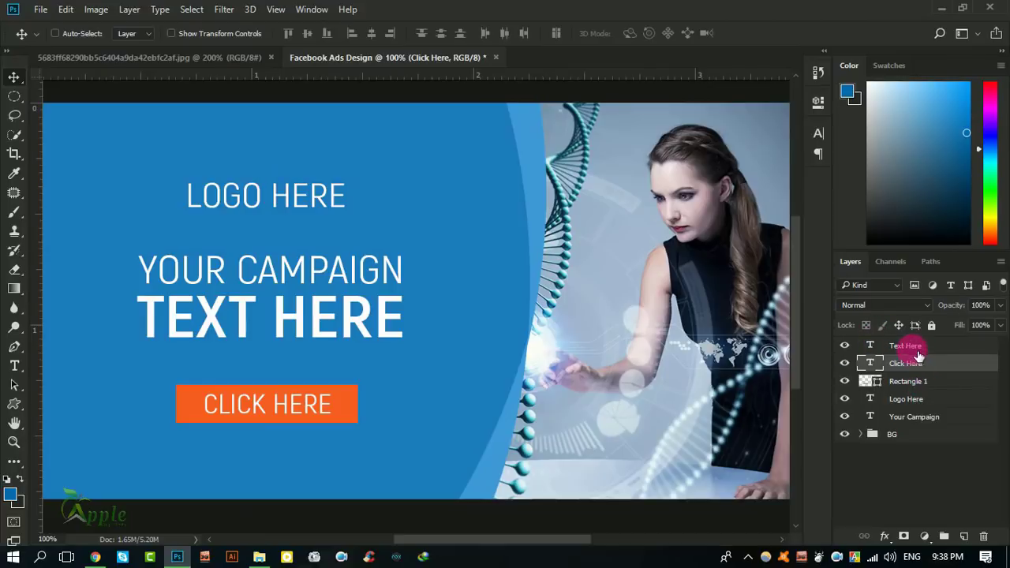
click(906, 347)
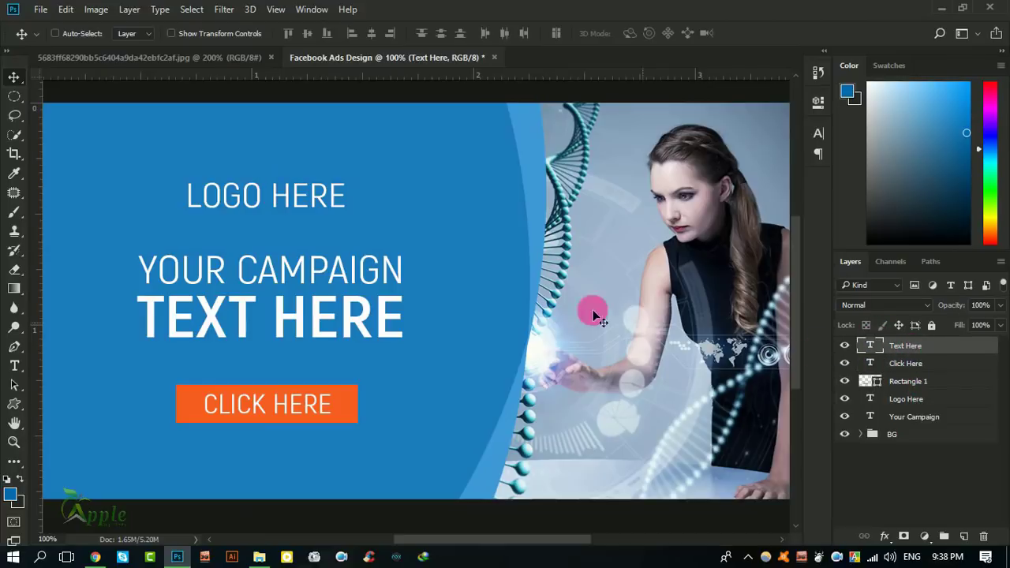
click(906, 399)
mouse_move(334, 256)
mouse_down()
mouse_move(292, 306)
mouse_move(289, 446)
mouse_up()
click(16, 368)
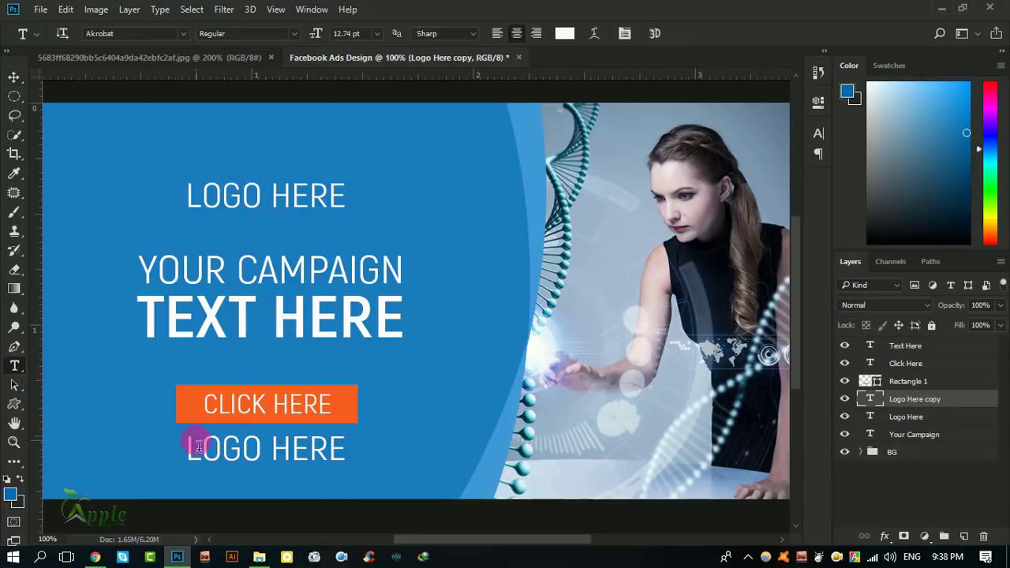
drag(187, 447, 359, 456)
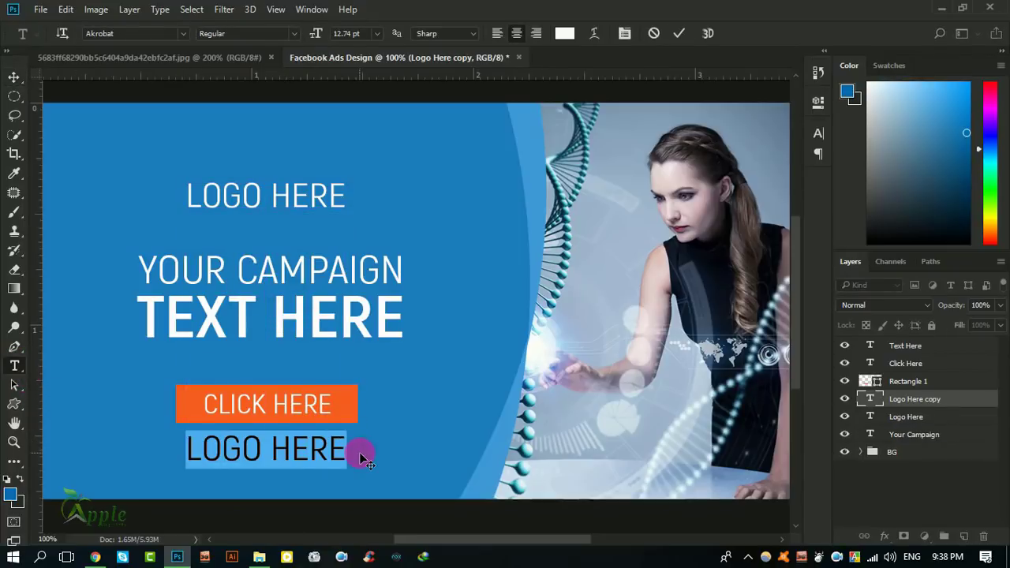
text(www.a)
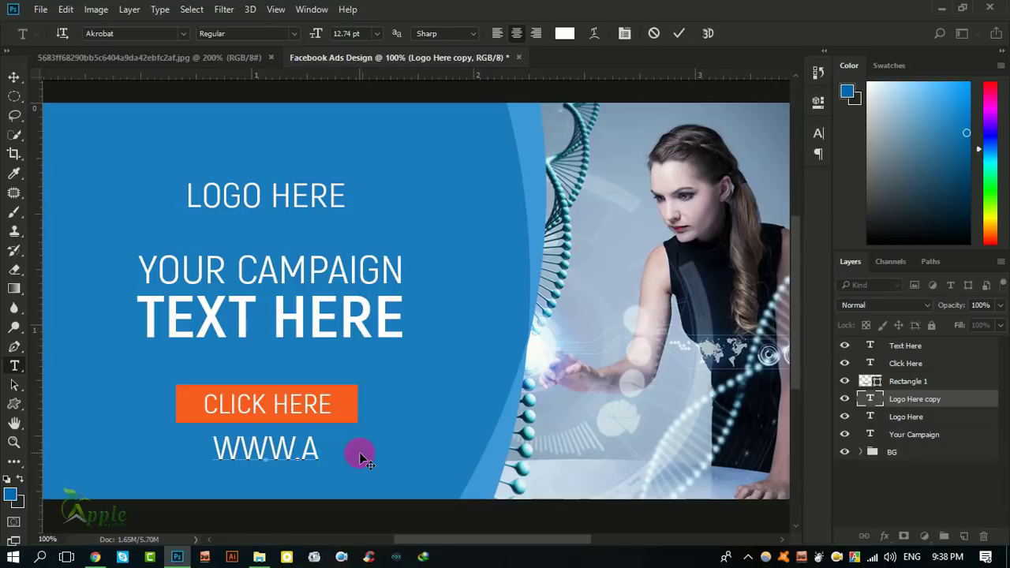
text(pplegrap)
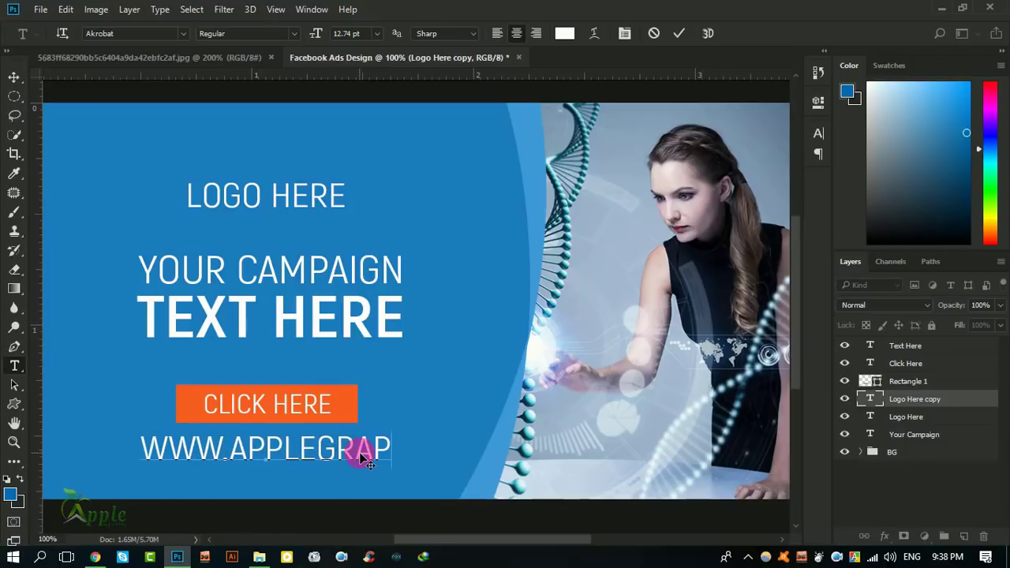
text(hicstu)
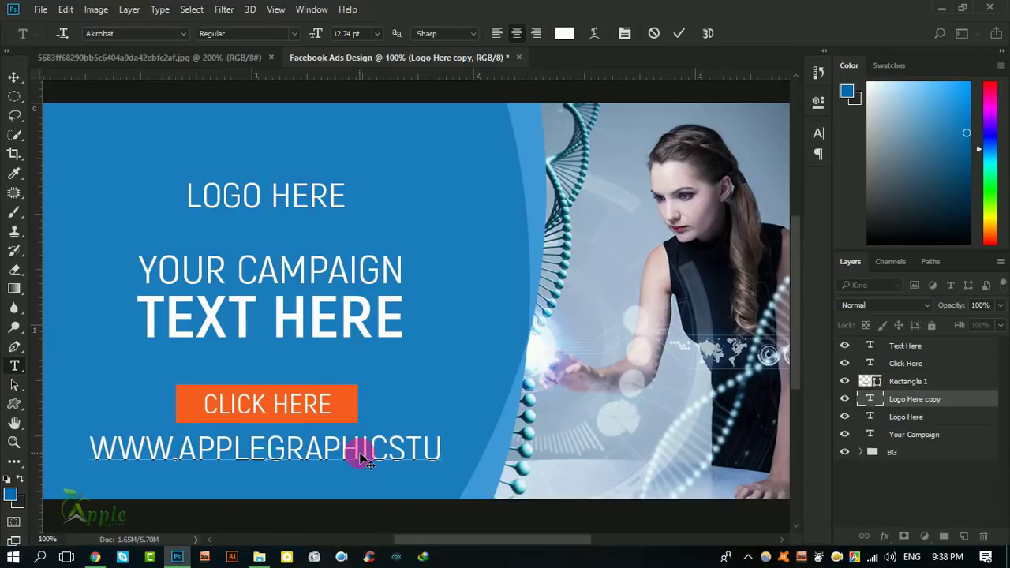
text(dio.com)
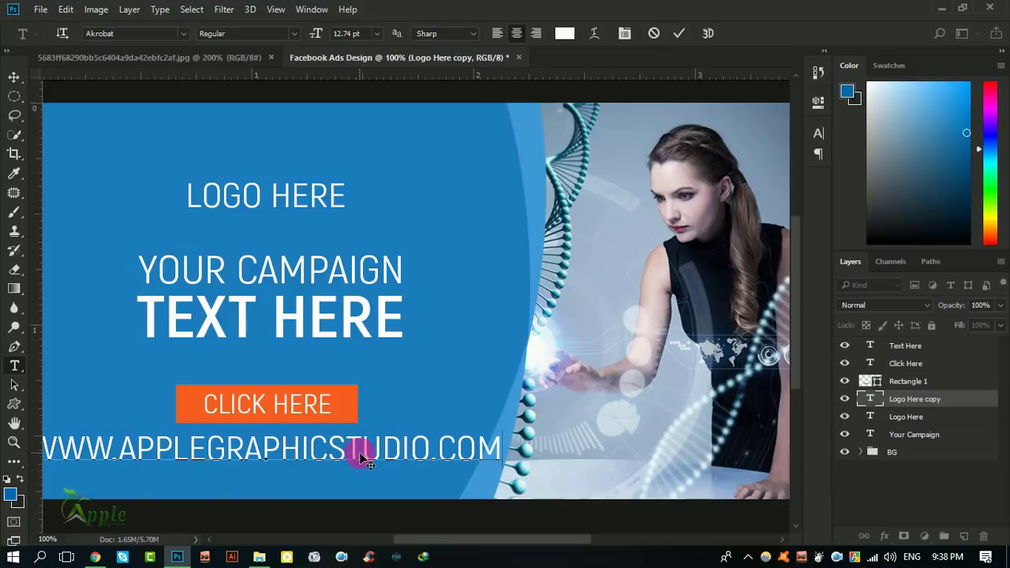
Step: Turn off All Caps on the web address and shrink it to 5.74 pt
key(ctrl+a)
click(818, 135)
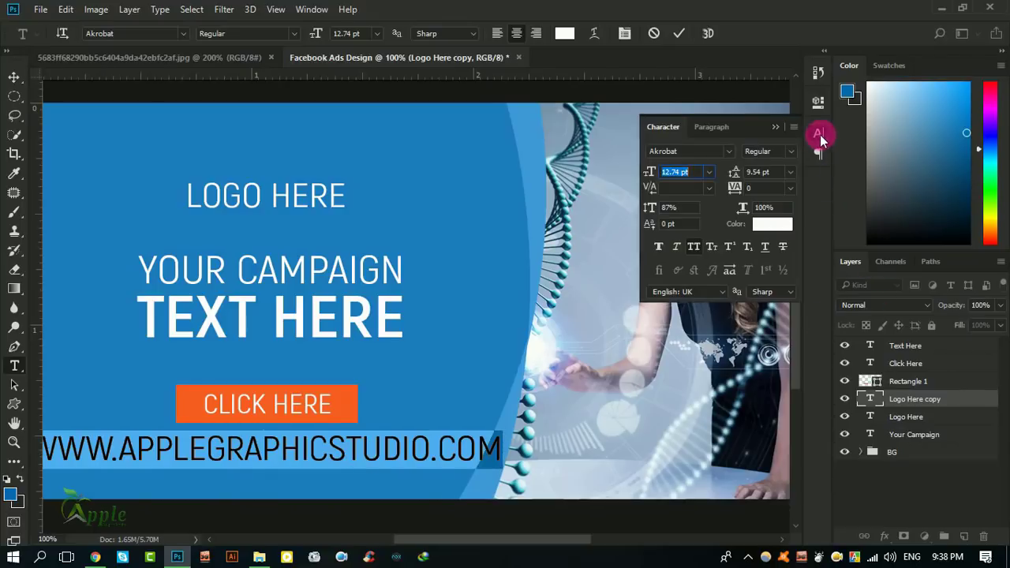
click(689, 250)
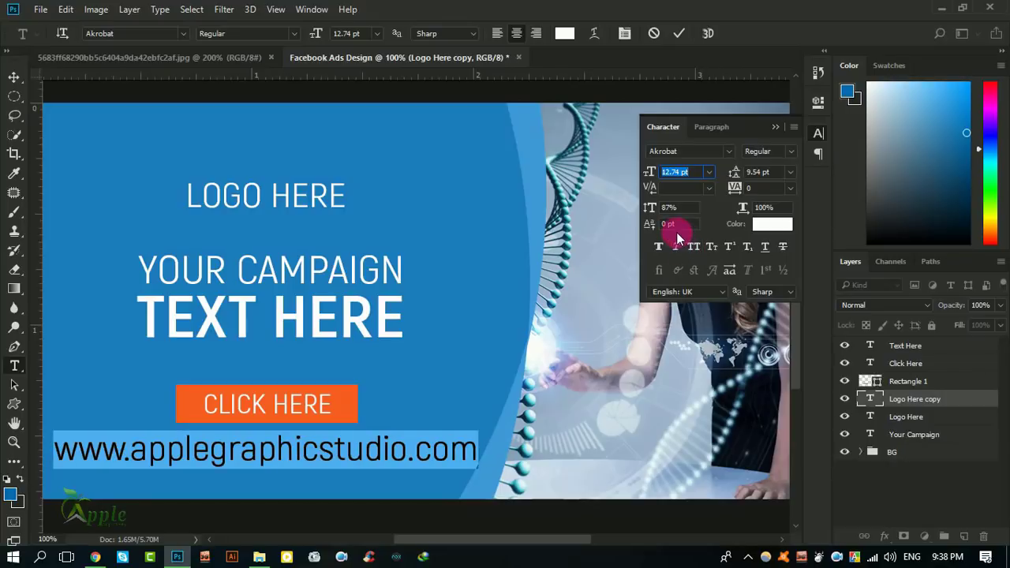
drag(654, 177, 649, 179)
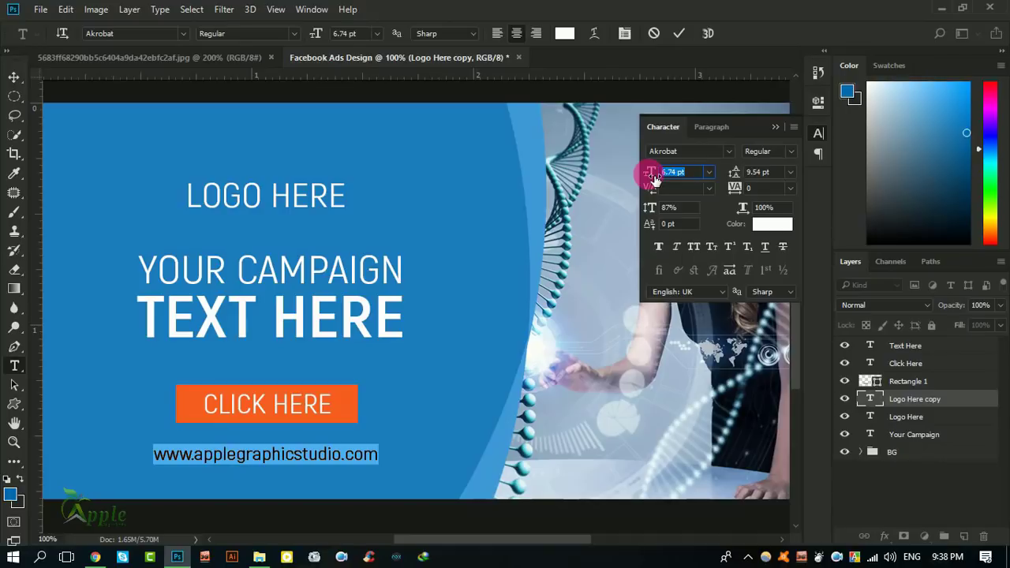
drag(653, 178, 651, 178)
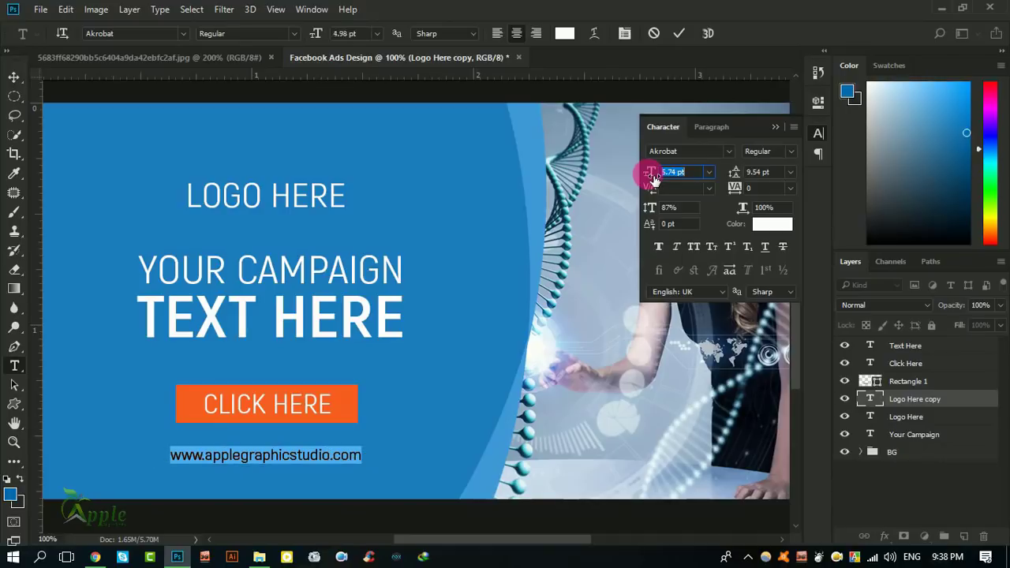
click(677, 33)
Step: Move the web address up under the button, scale it to about 91%, and nudge it left
click(13, 77)
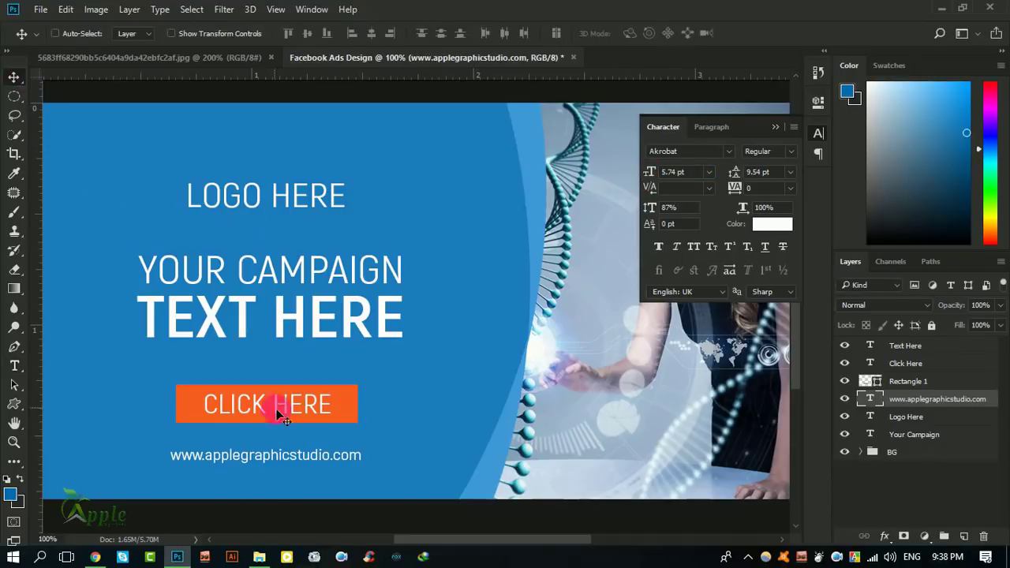
drag(294, 449, 301, 433)
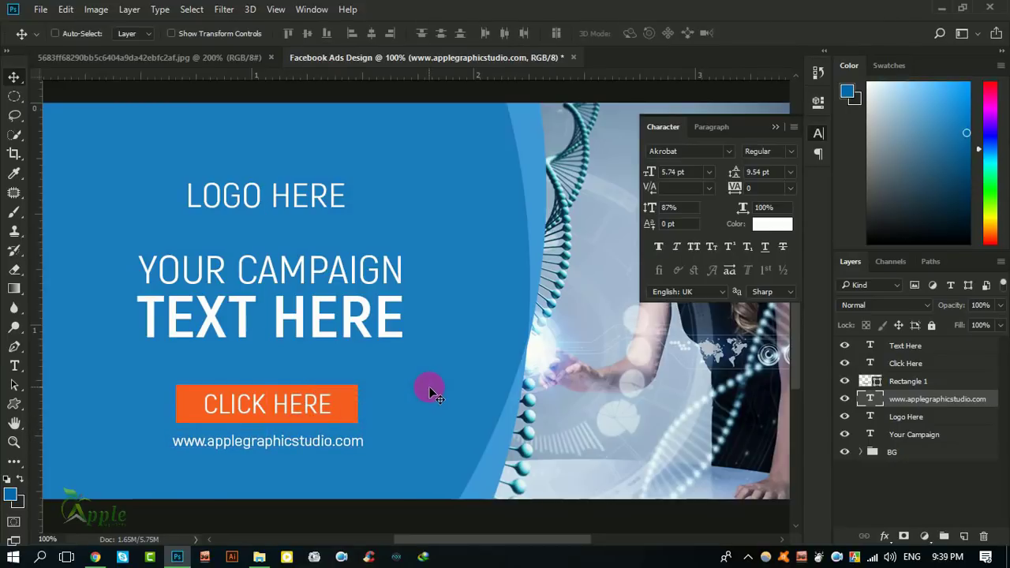
key(ctrl+t)
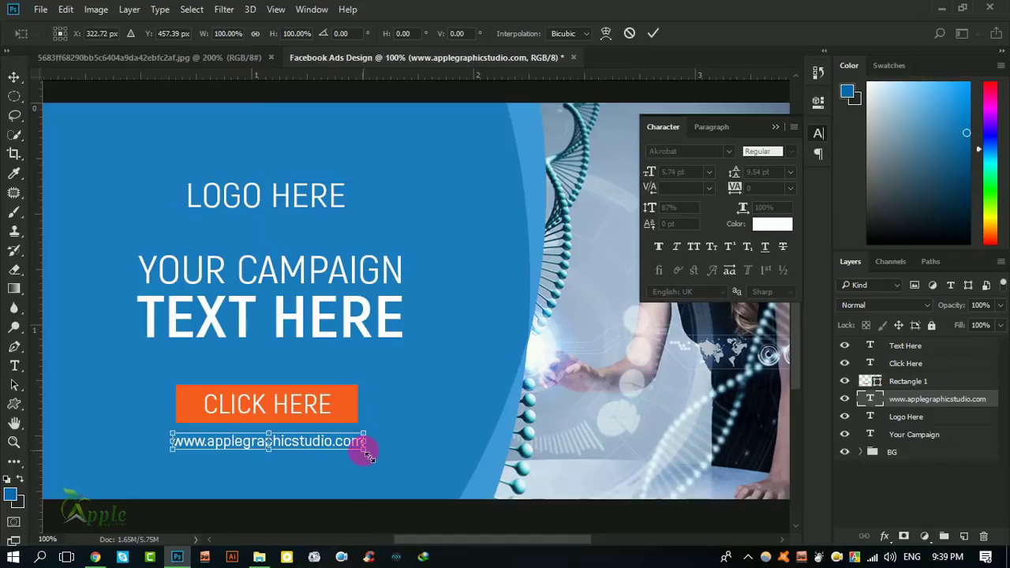
drag(368, 453, 357, 449)
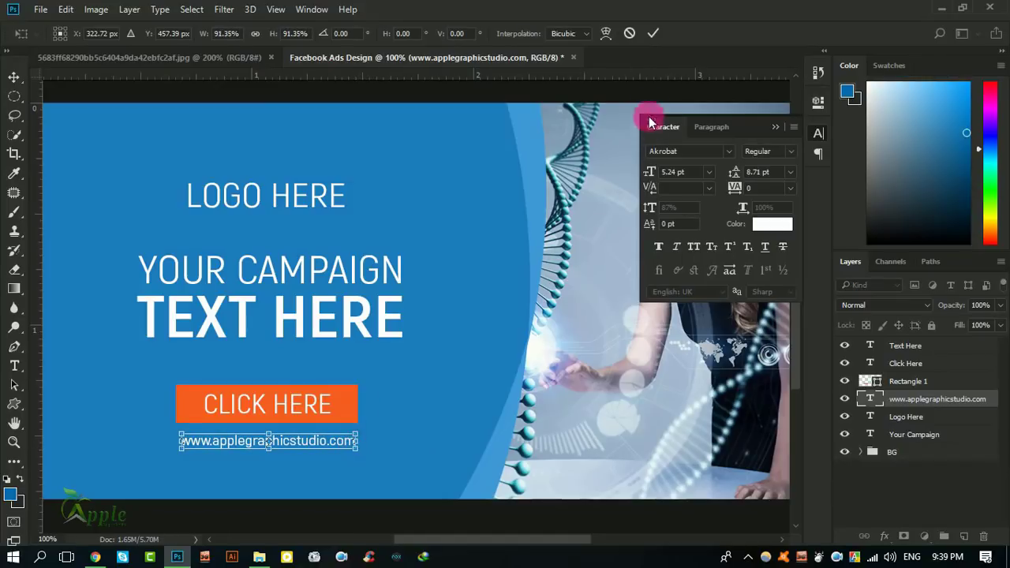
click(652, 33)
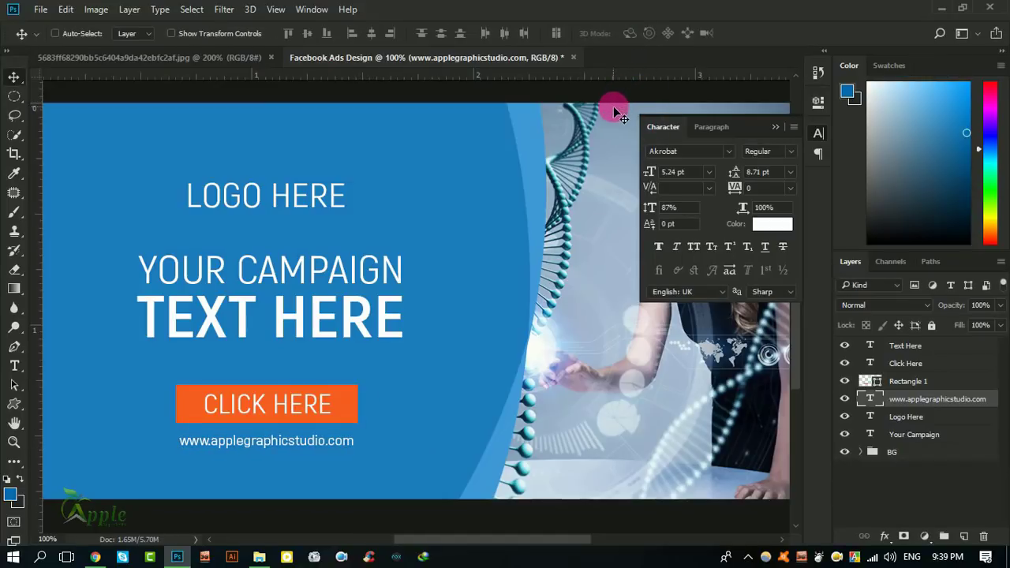
key(Left)
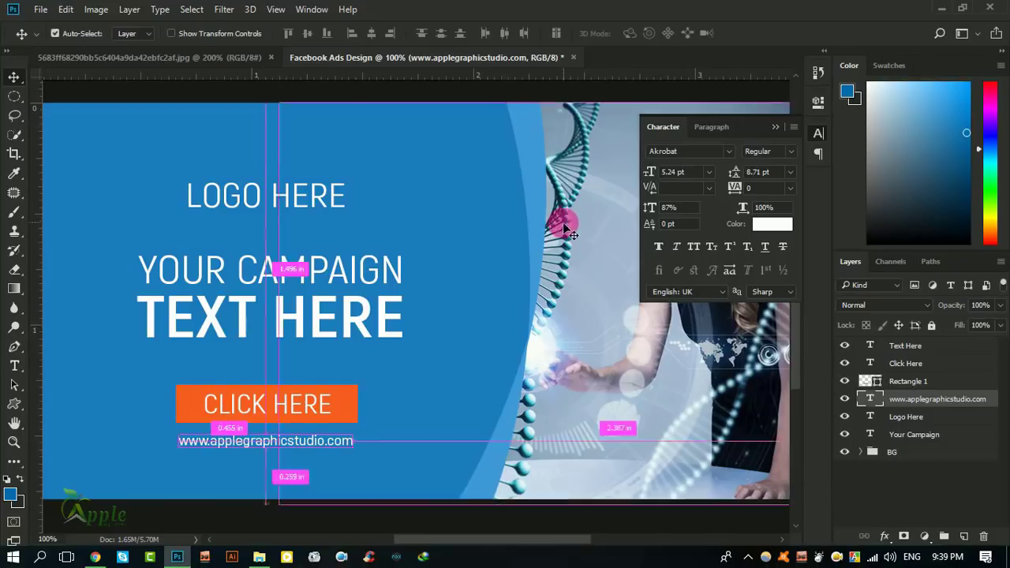
key(ctrl+minus)
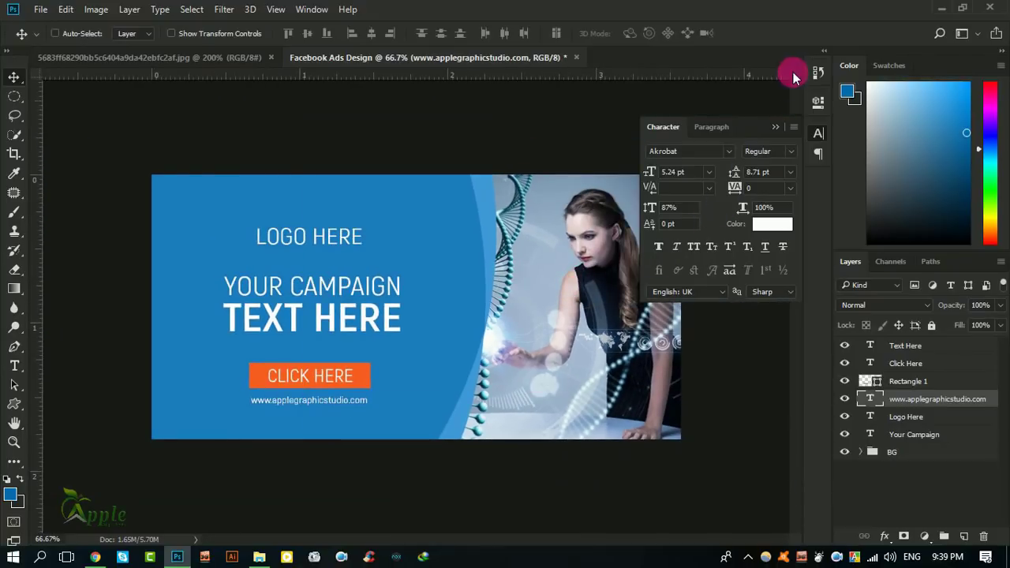
Step: Collapse the Character panel and select all text layers from Text Here to Your Campaign
click(775, 127)
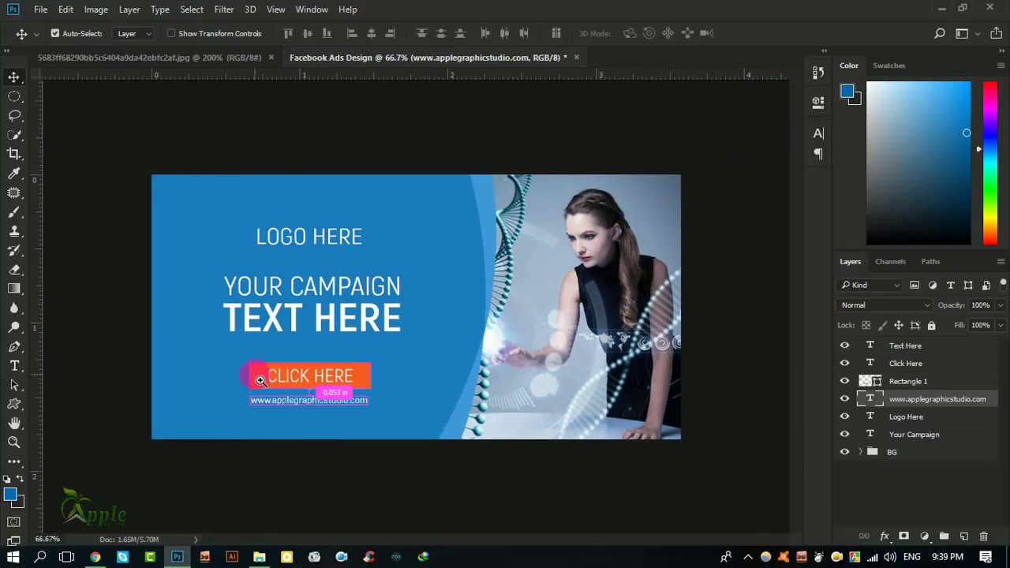
mouse_move(263, 377)
mouse_down()
mouse_move(413, 377)
mouse_move(292, 401)
mouse_up()
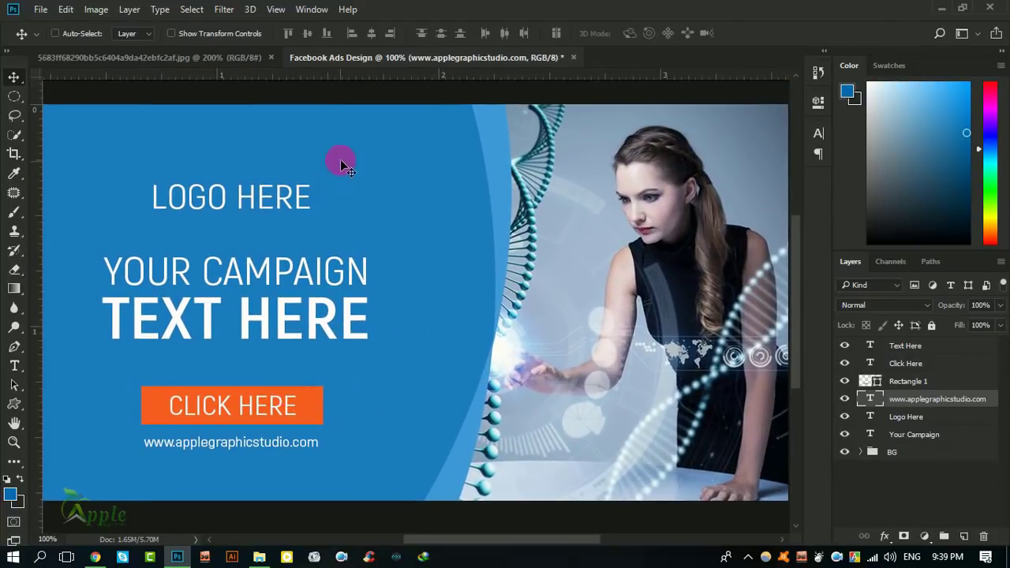
click(907, 364)
ctrl+click(883, 394)
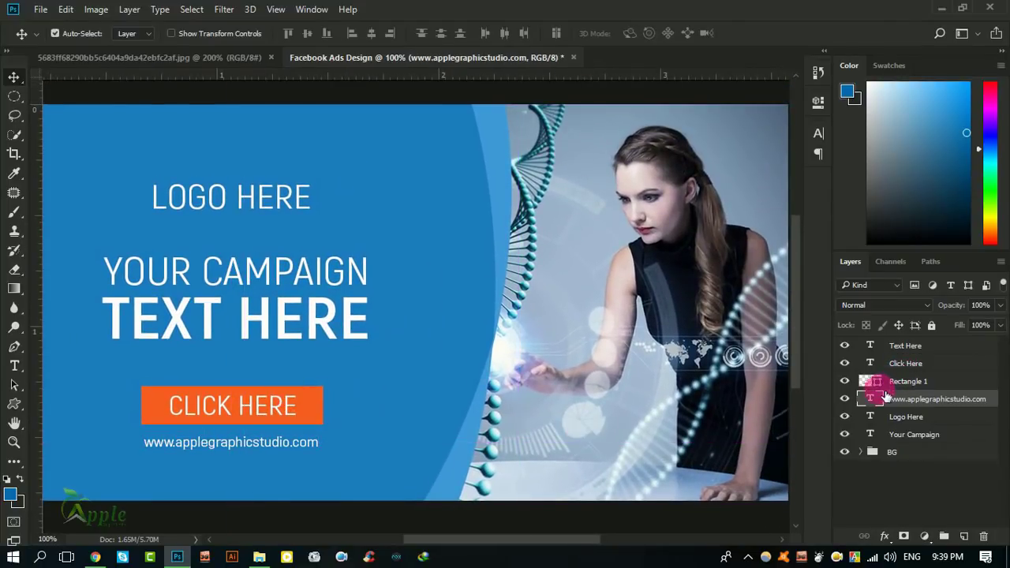
key(ctrl+minus)
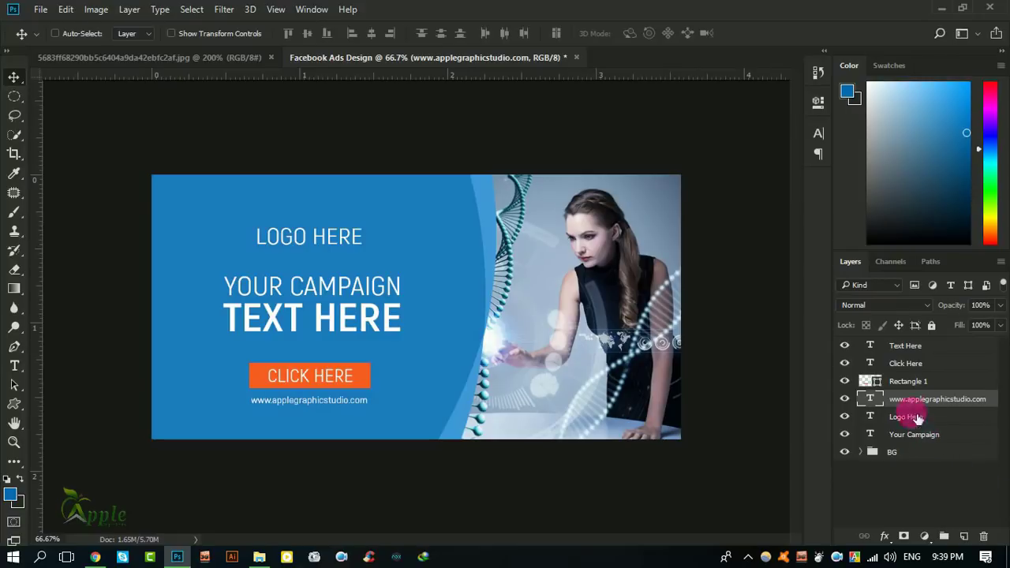
shift+click(928, 346)
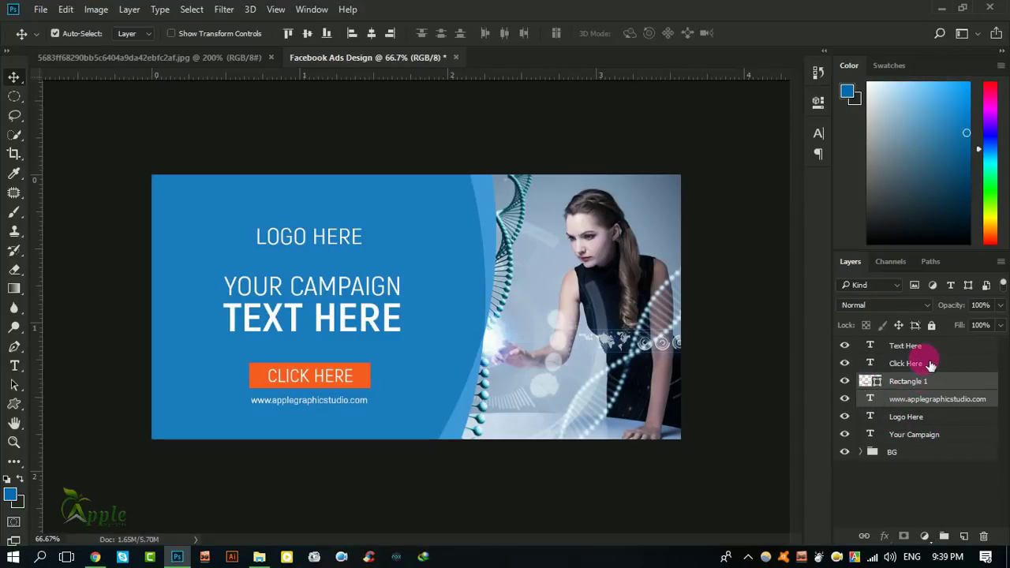
shift+click(938, 435)
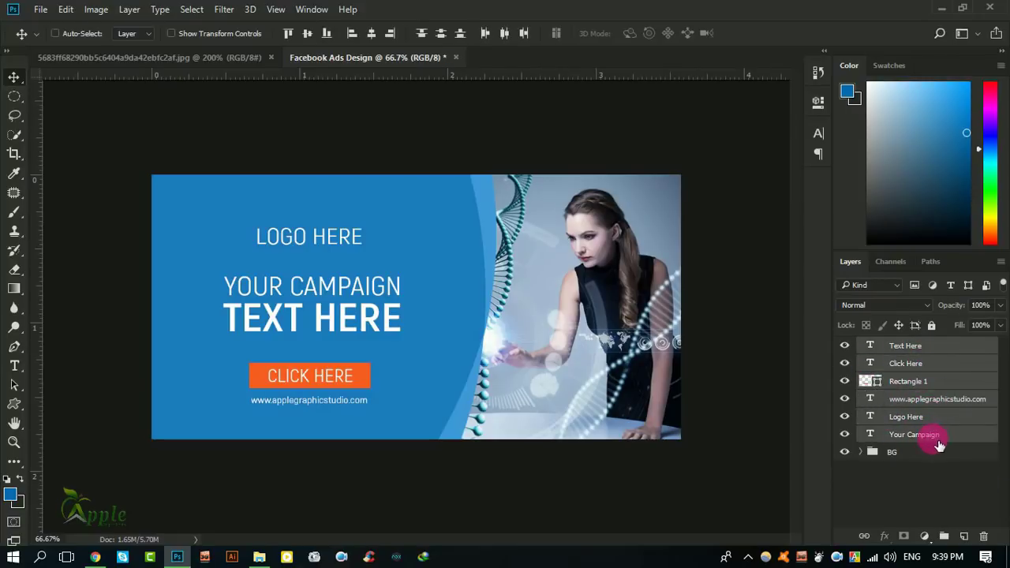
Step: Group the selected text layers and name the group Texts
click(945, 536)
double_click(903, 346)
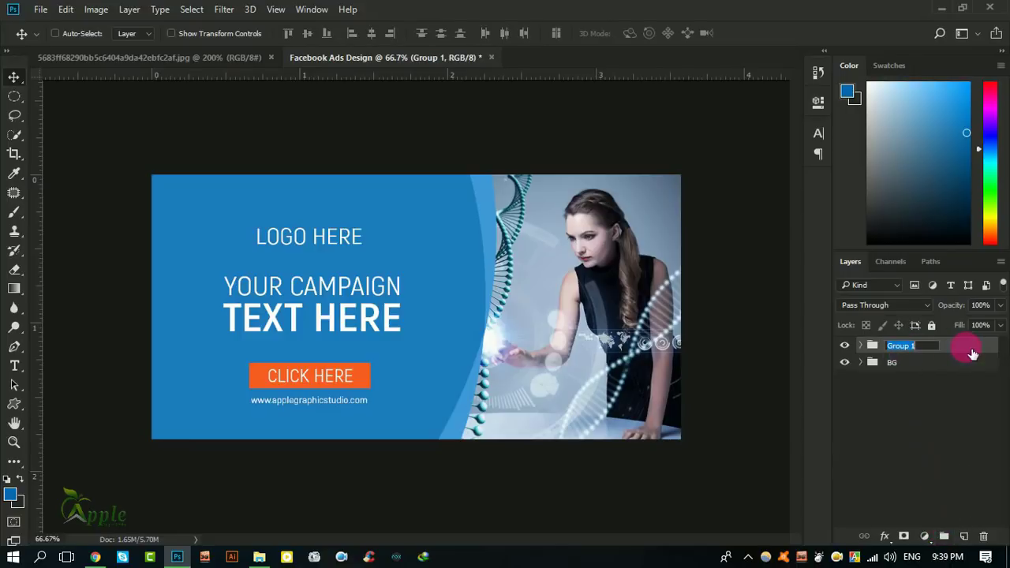
text(Texts)
click(974, 354)
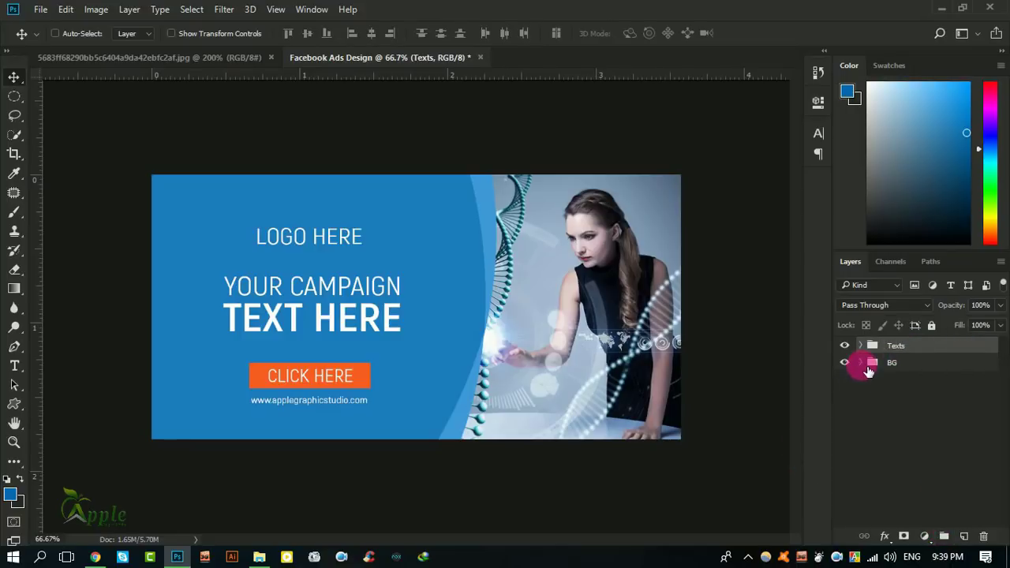
Step: Expand the BG group and open the Layer Style settings for Ellipse 1
click(862, 364)
click(856, 417)
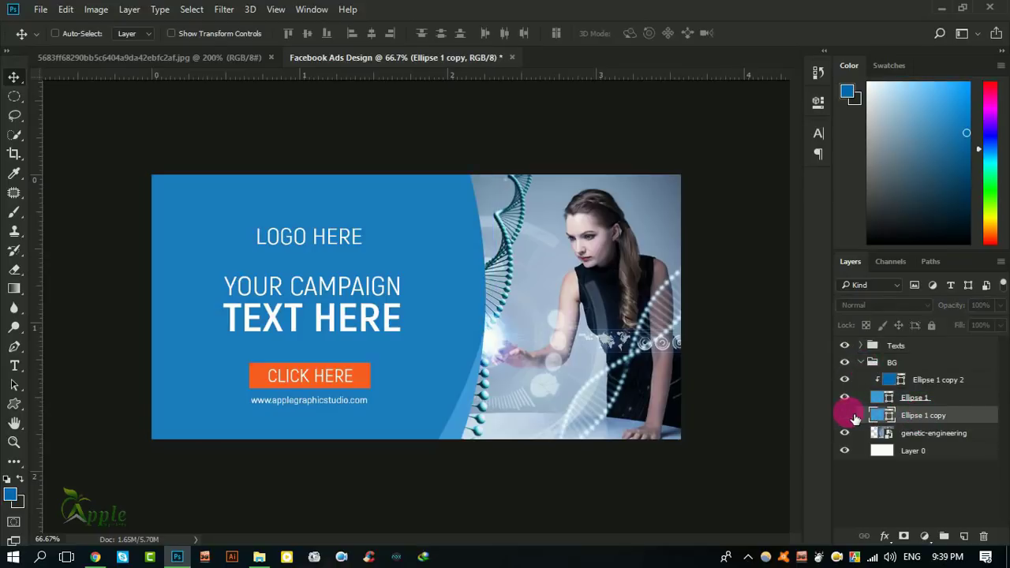
click(862, 400)
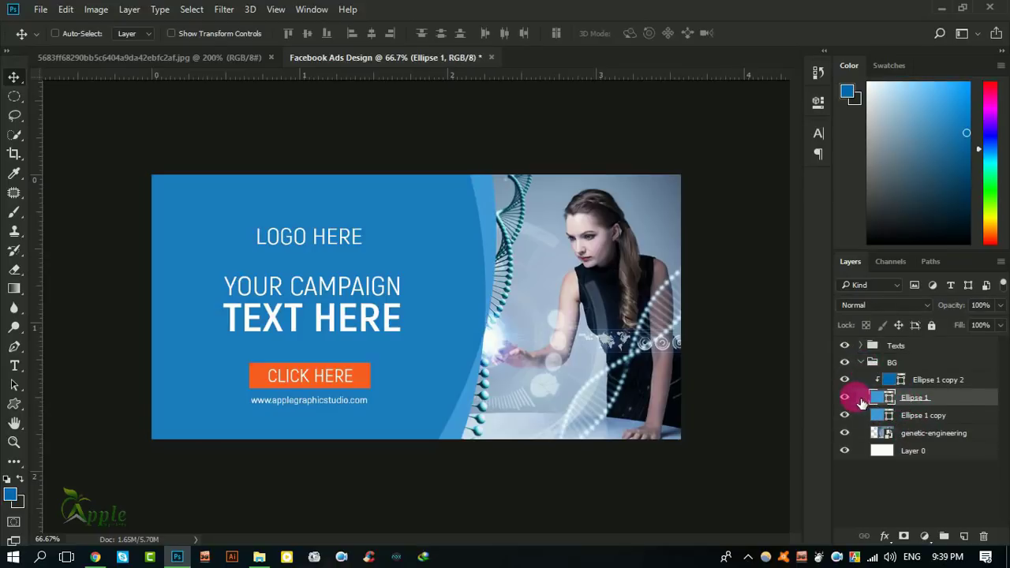
click(844, 397)
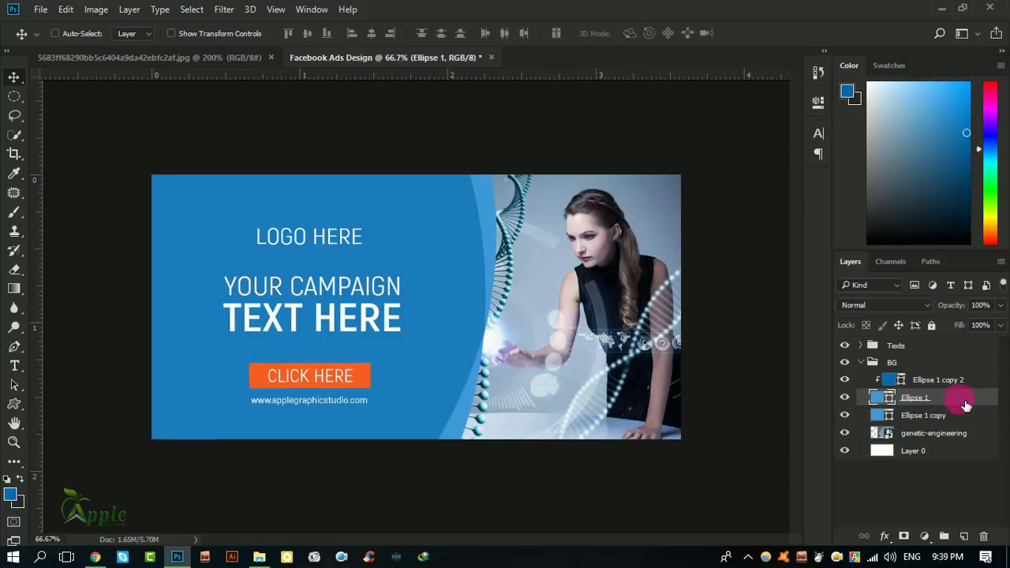
double_click(966, 405)
drag(599, 84, 787, 115)
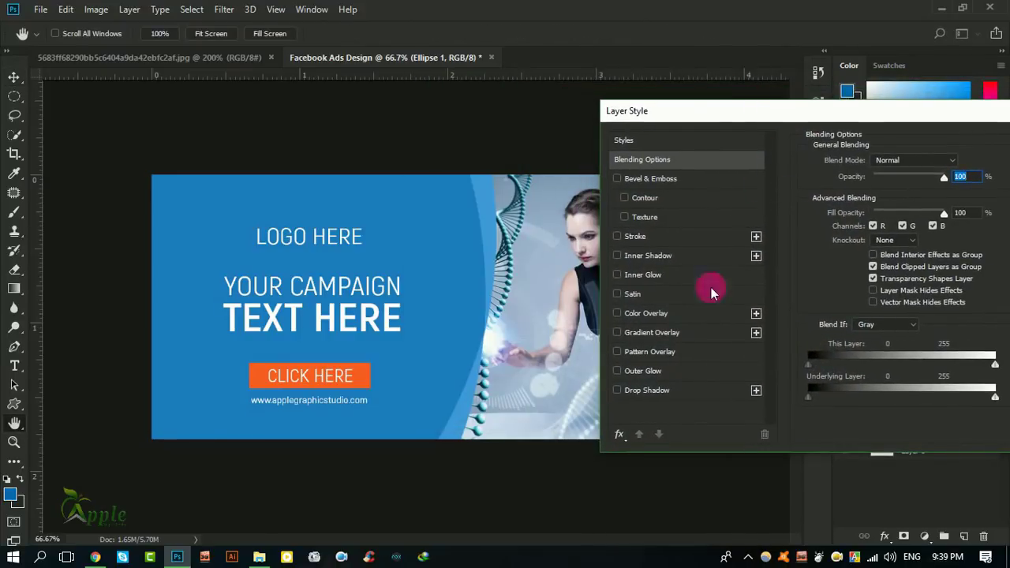
Step: Add a Pattern Overlay at 8% opacity using the white dotted pattern
click(654, 354)
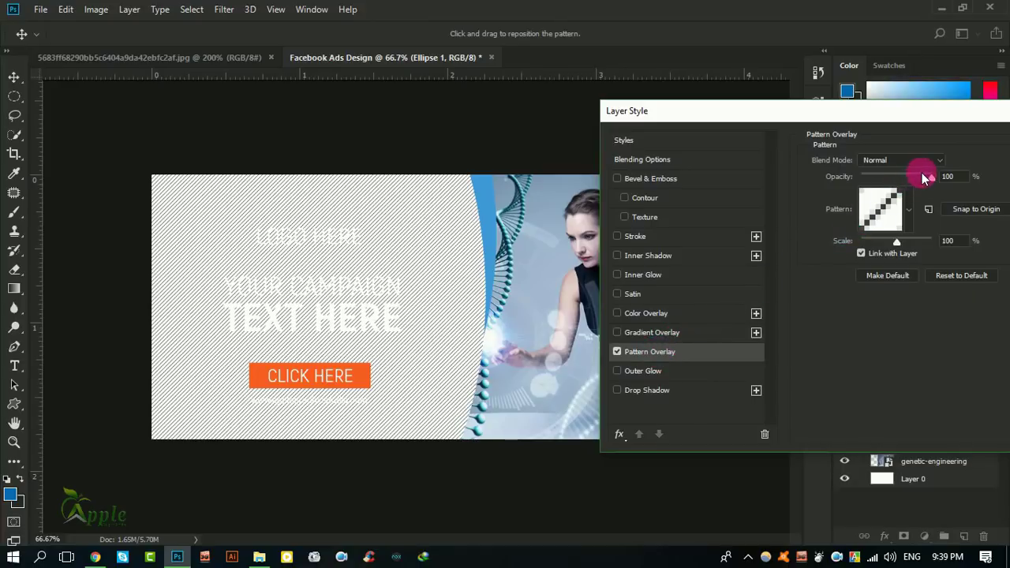
drag(925, 179, 864, 185)
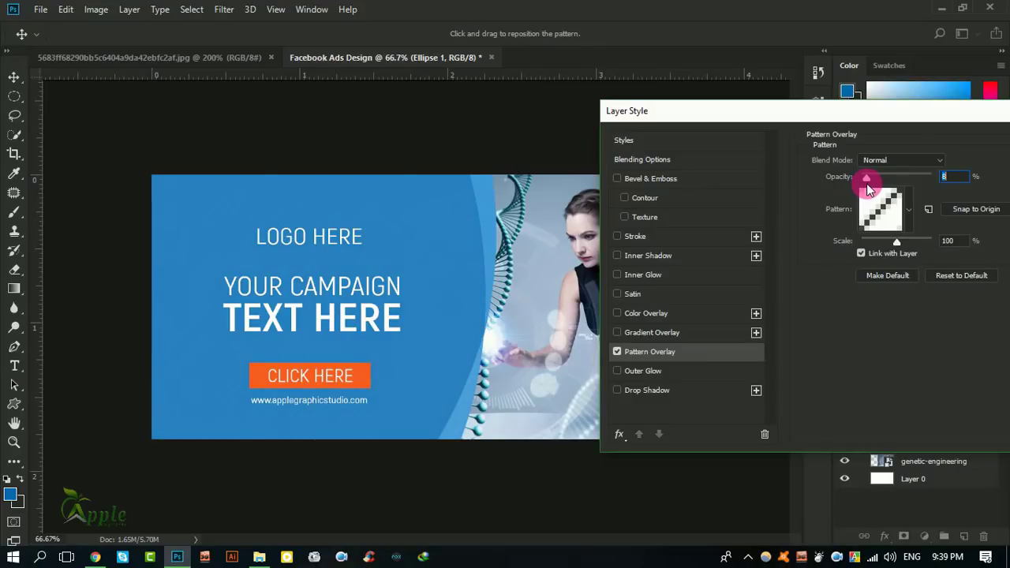
click(890, 228)
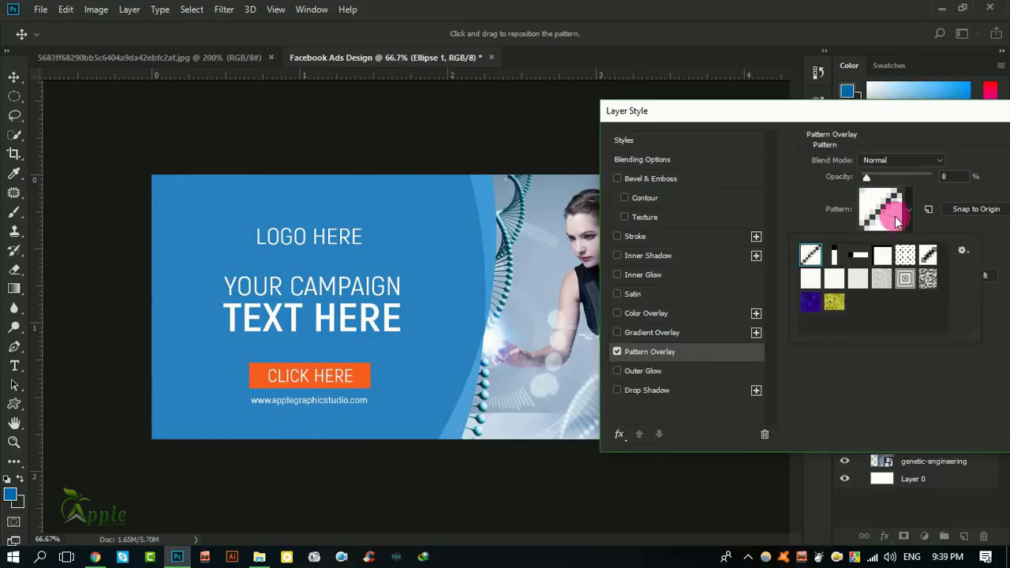
click(908, 254)
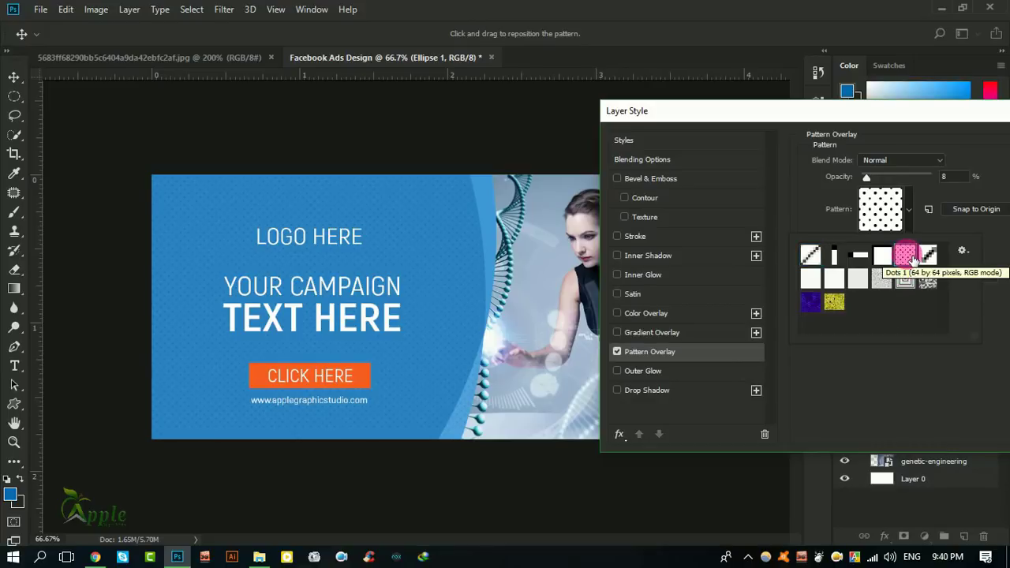
click(910, 279)
click(912, 284)
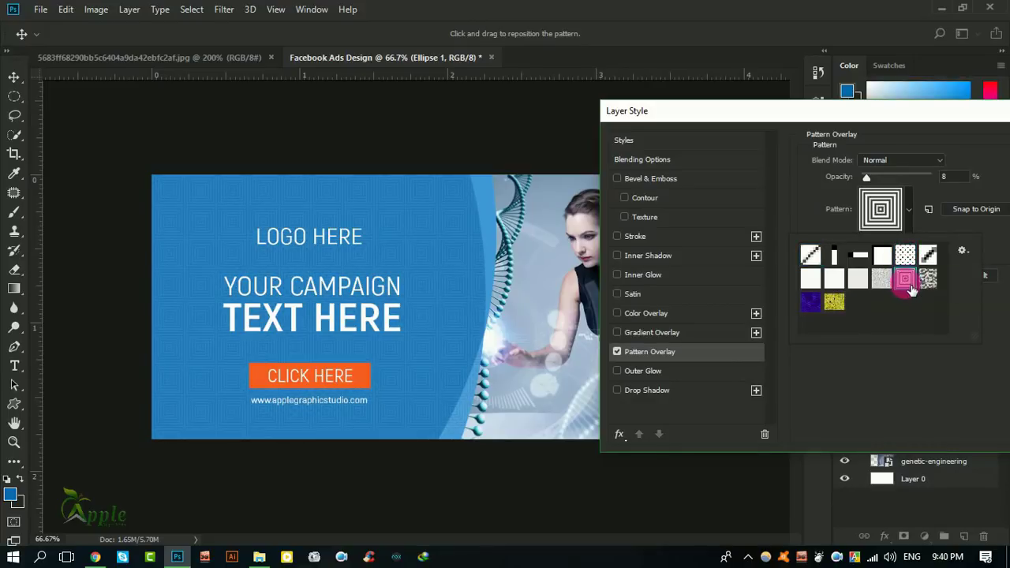
click(930, 282)
click(884, 283)
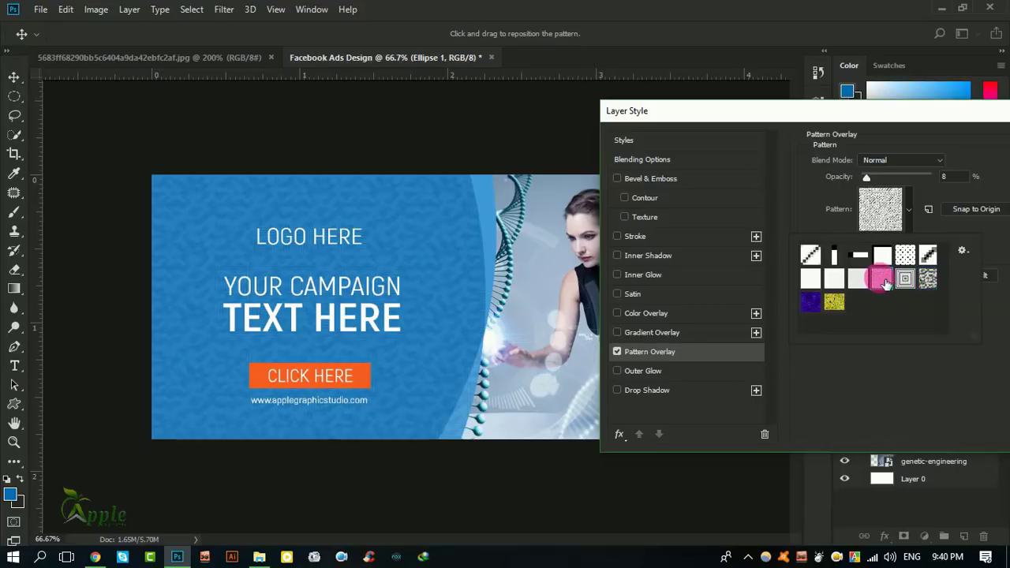
click(862, 280)
click(840, 280)
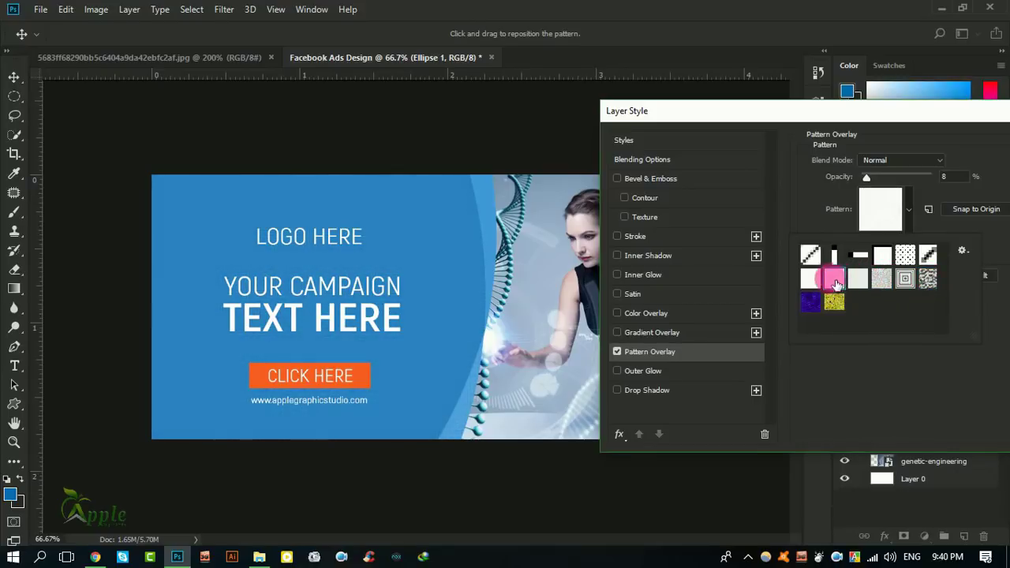
click(811, 277)
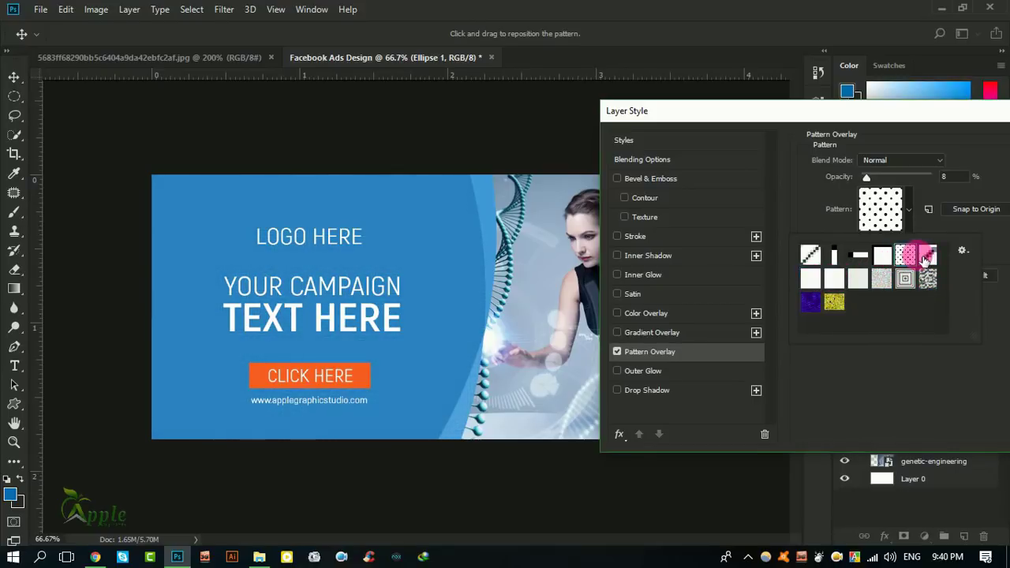
Step: Set the dot pattern scale to 83% and apply the overlay to Ellipse 1
drag(920, 115, 1004, 176)
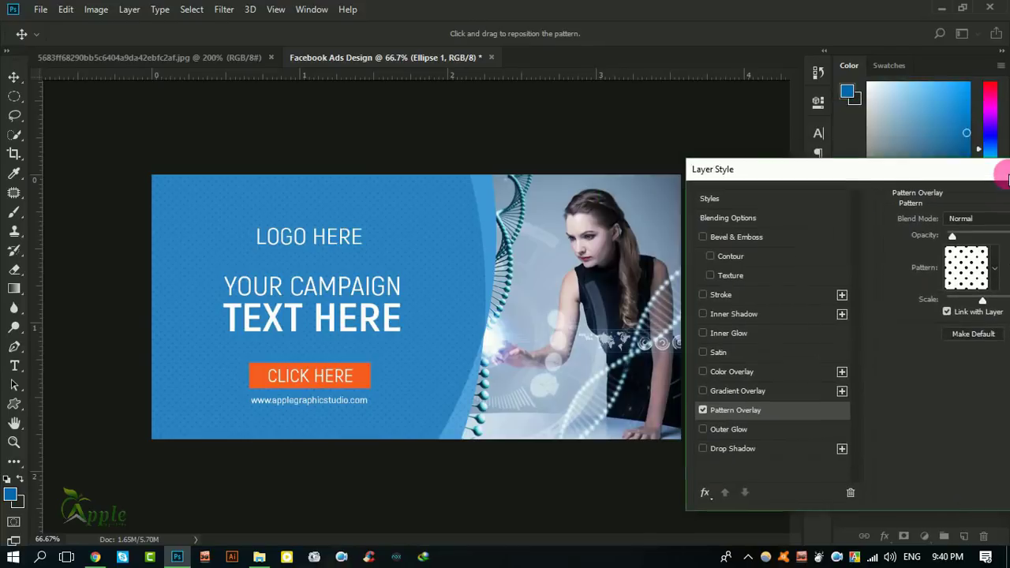
key(ctrl+plus)
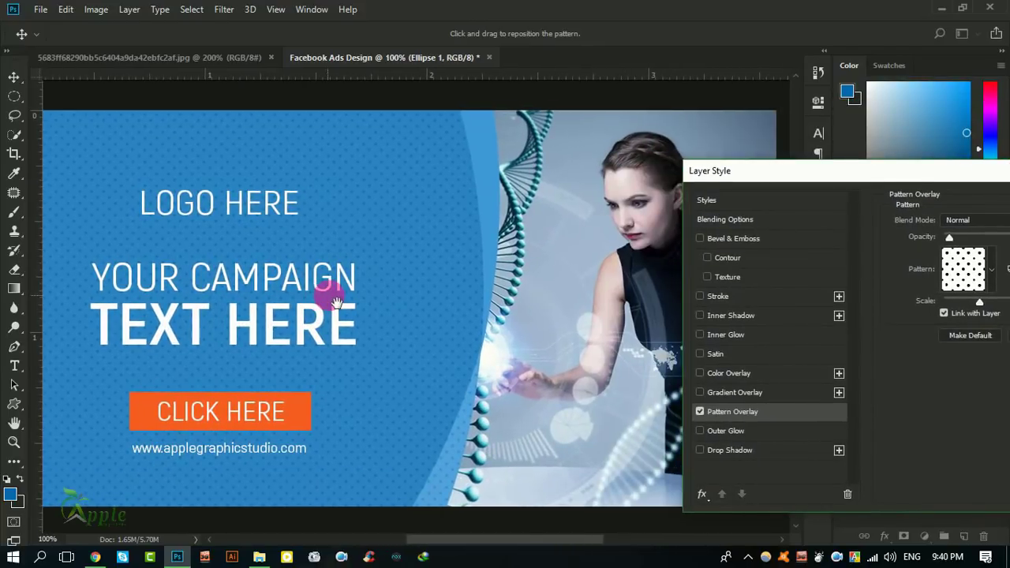
drag(429, 282, 335, 314)
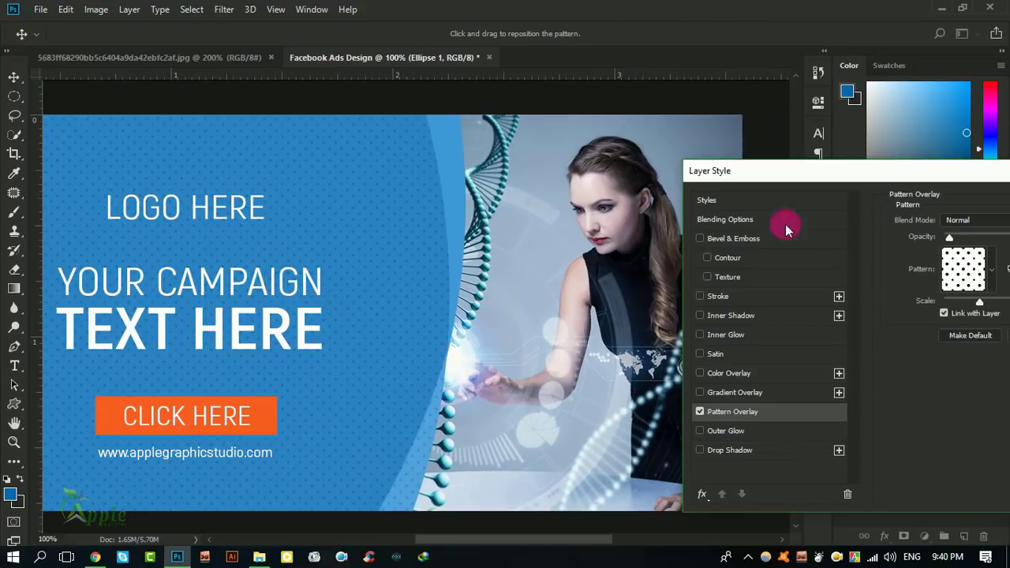
drag(928, 174, 795, 168)
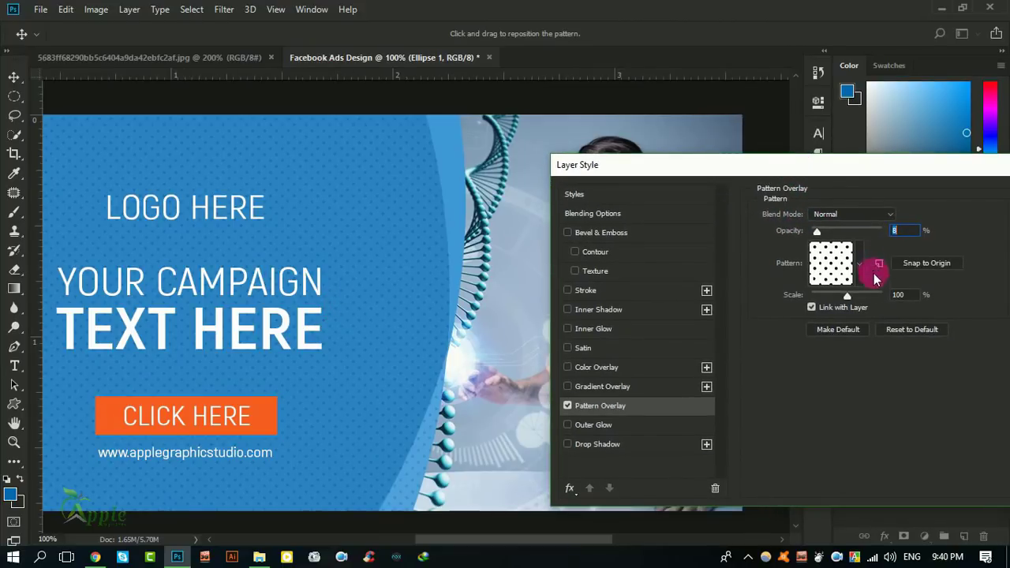
drag(848, 295, 843, 299)
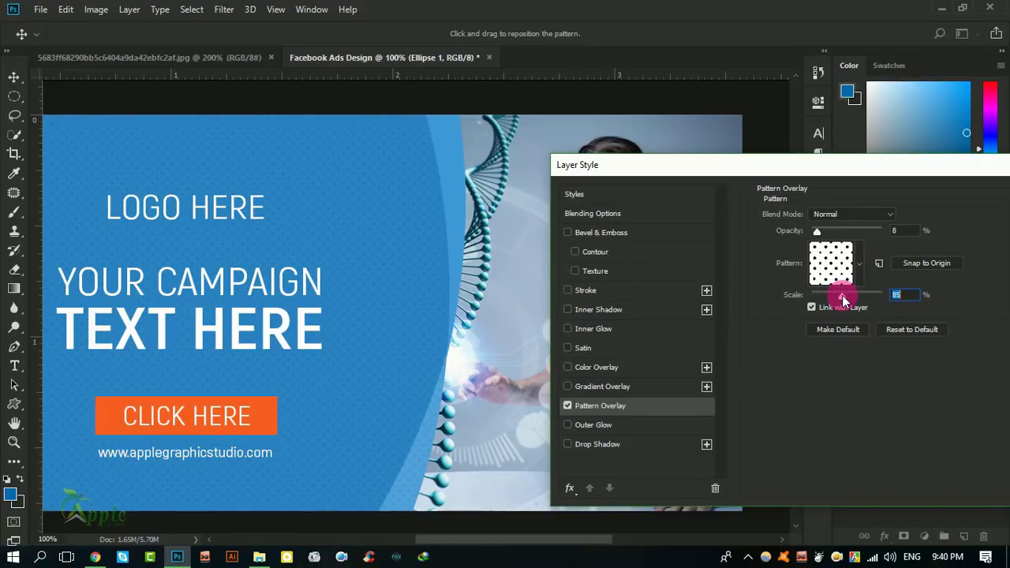
drag(893, 169, 613, 218)
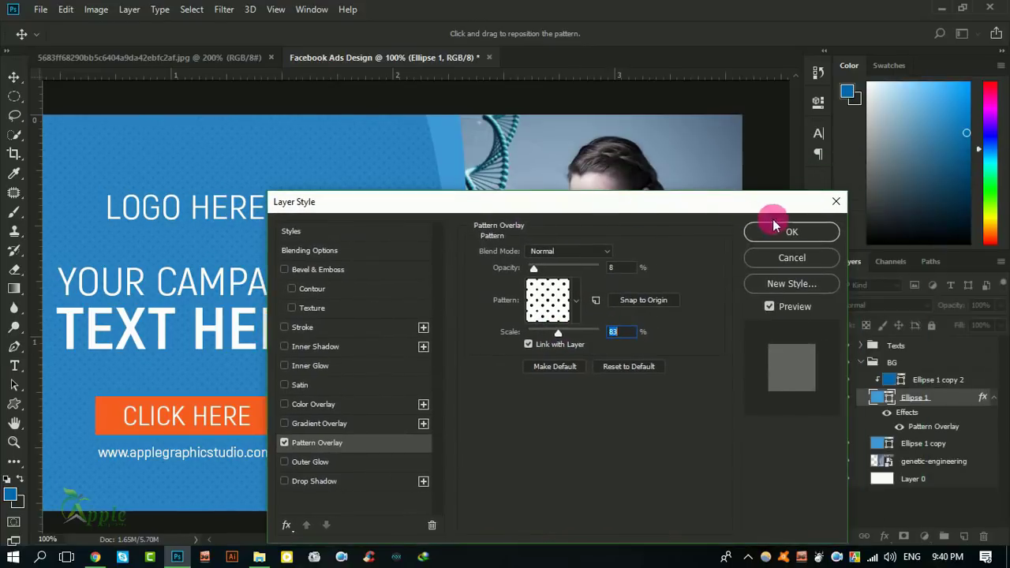
click(770, 227)
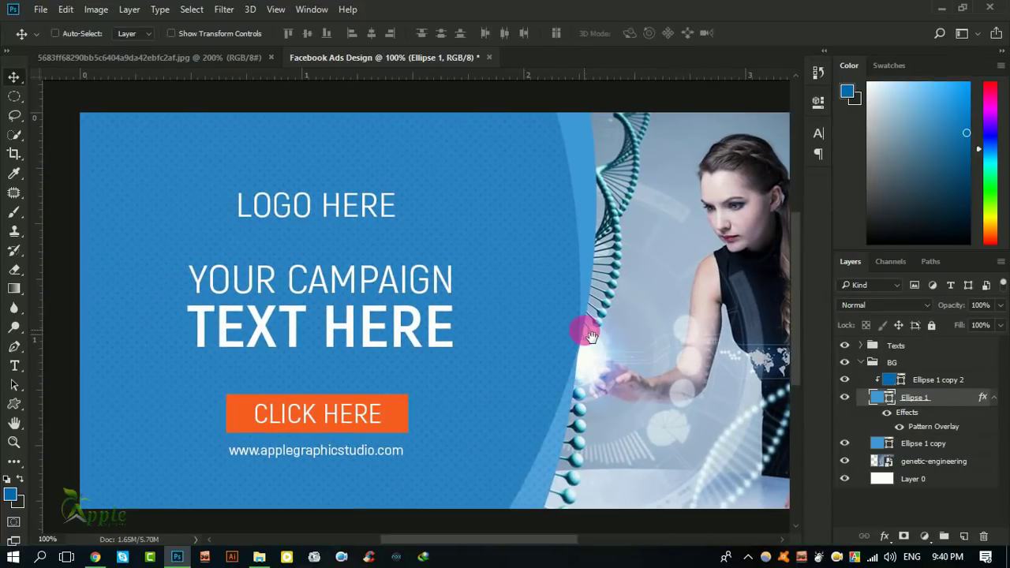
Step: Copy Ellipse 1's layer style and compare the look with Ellipse 1 copy 2
right_click(952, 397)
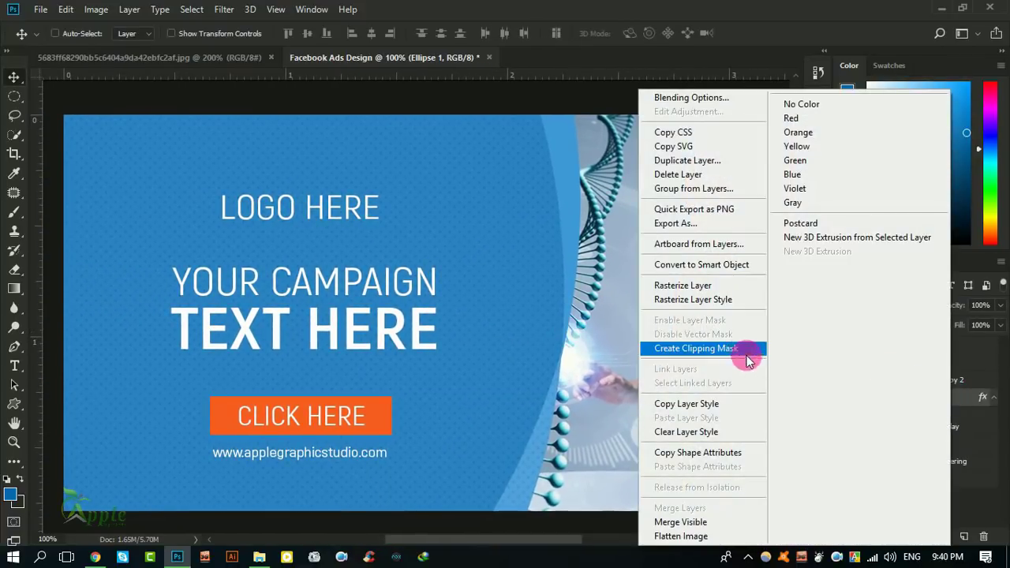
click(730, 403)
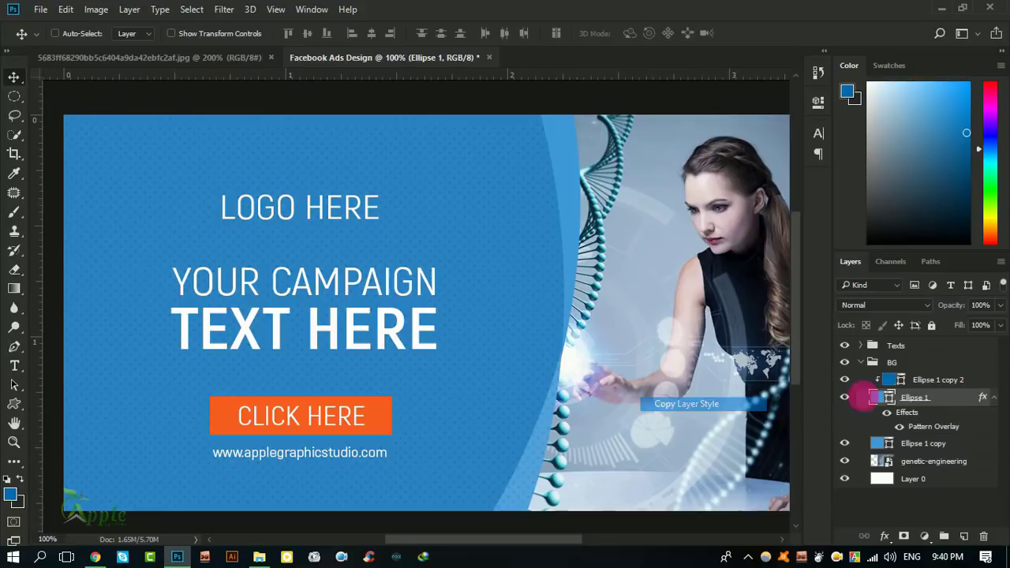
click(994, 397)
click(933, 382)
click(845, 379)
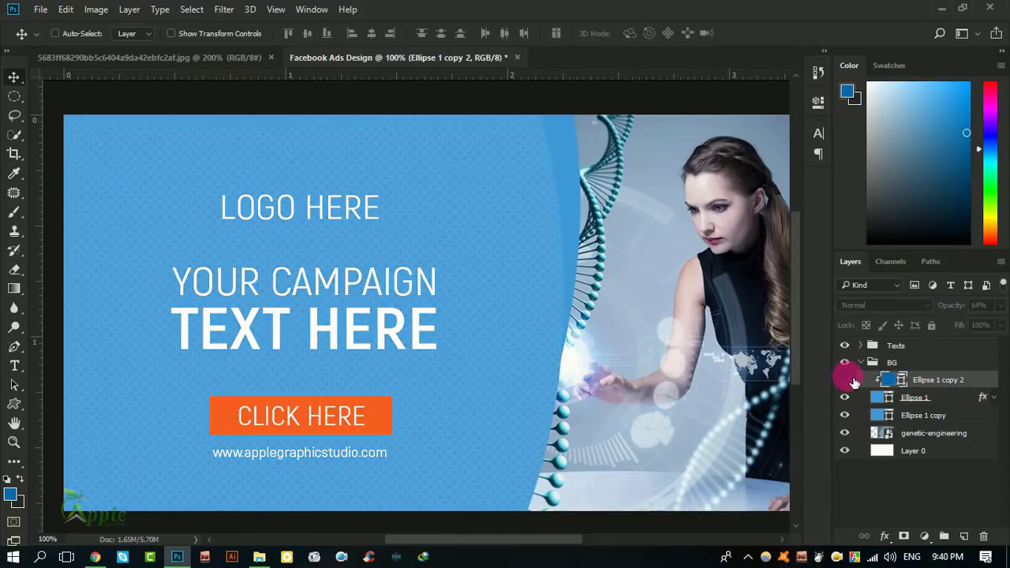
click(844, 380)
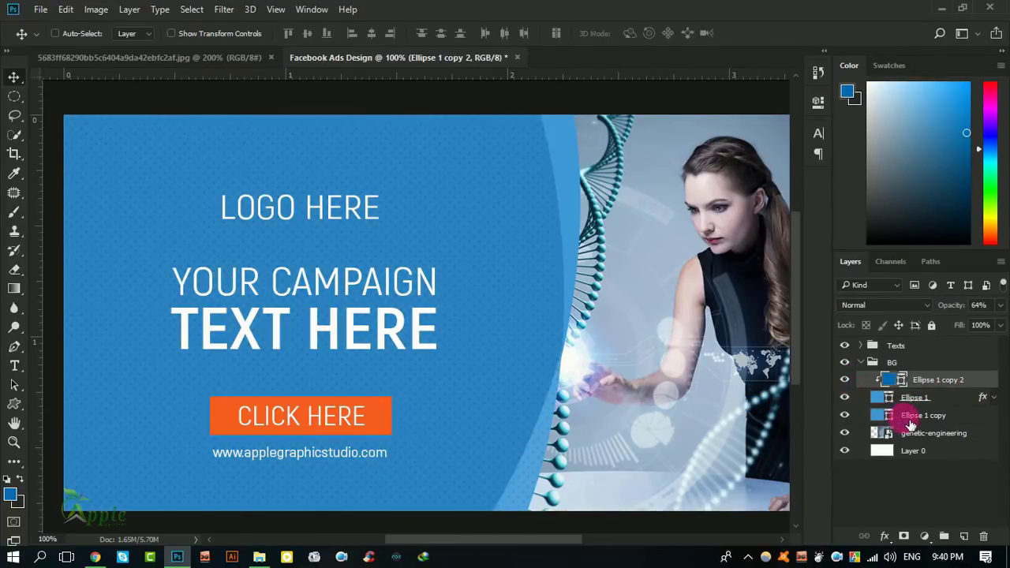
Step: Paste the dotted layer style onto Ellipse 1 copy and collapse the BG group
click(920, 419)
click(845, 416)
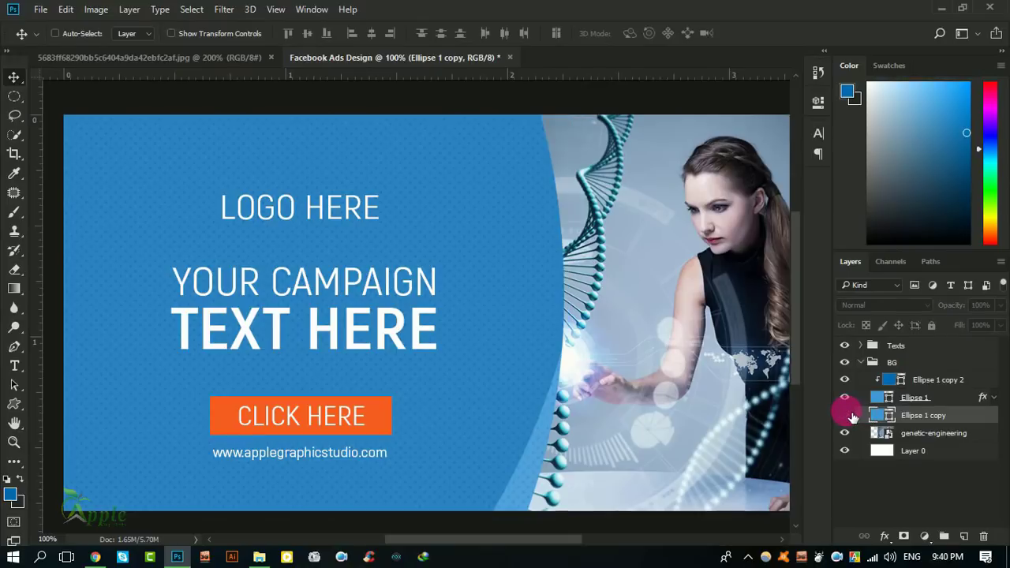
right_click(947, 416)
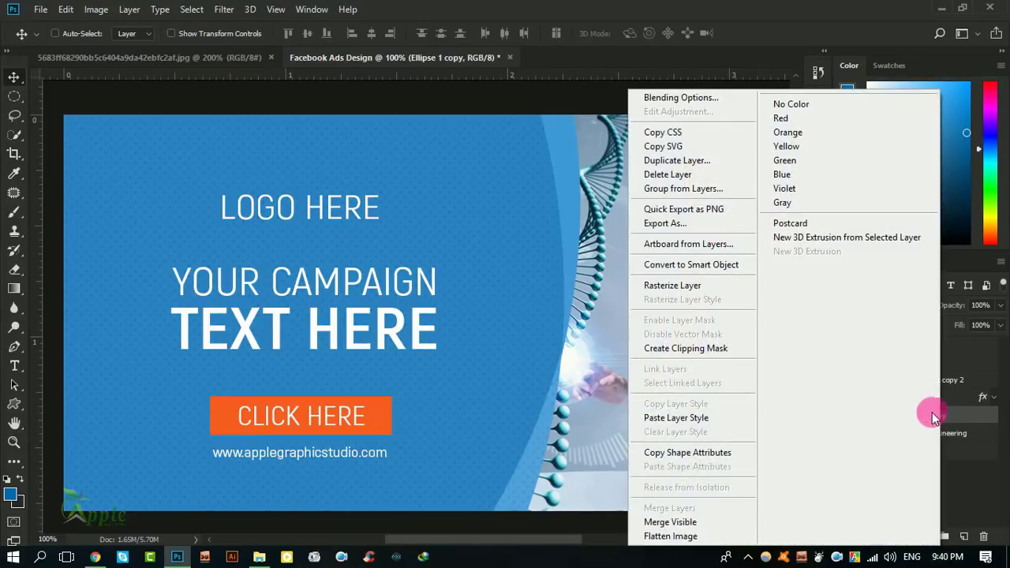
click(721, 417)
scroll(621, 292, up, 3)
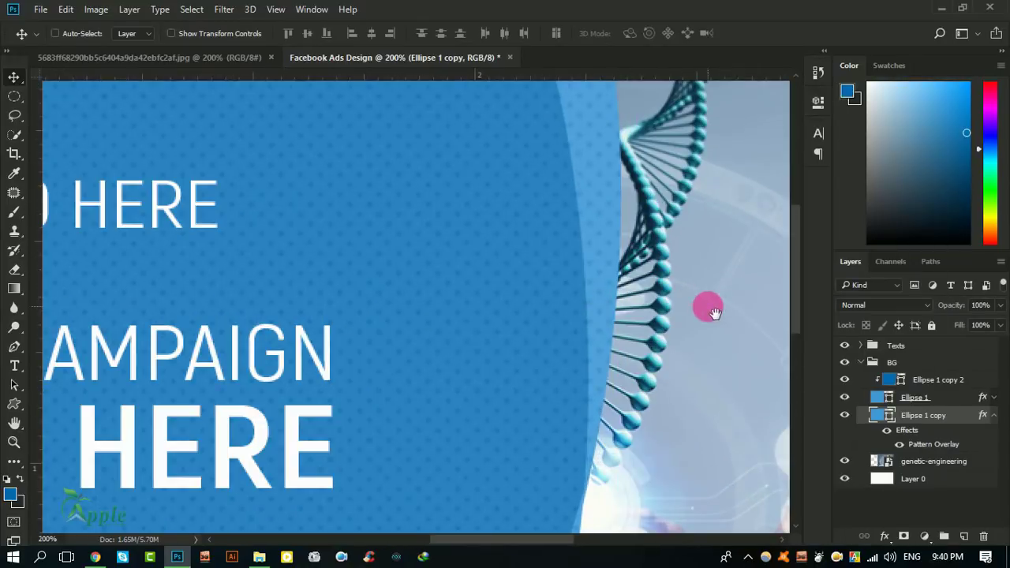
mouse_move(624, 307)
mouse_down()
mouse_move(605, 374)
mouse_move(593, 275)
mouse_move(582, 345)
mouse_move(584, 326)
mouse_up()
scroll(558, 336, down, 1)
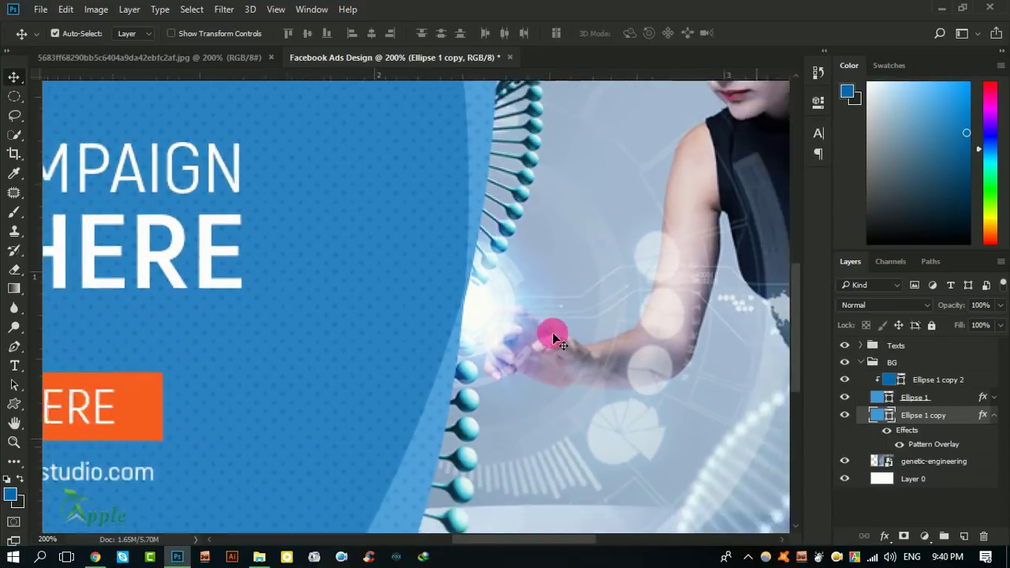
scroll(558, 336, down, 1)
scroll(558, 335, down, 1)
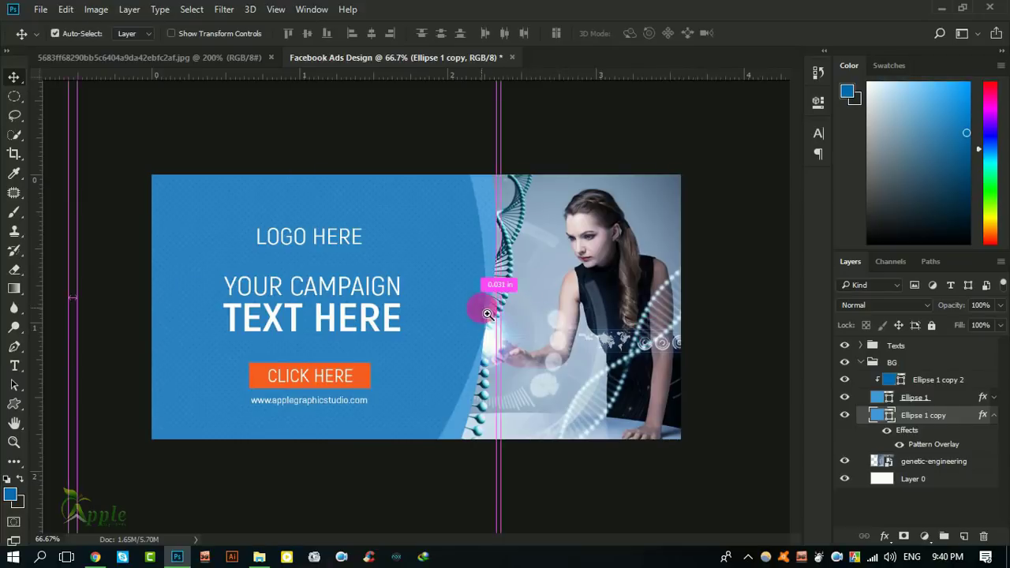
scroll(485, 293, up, 1)
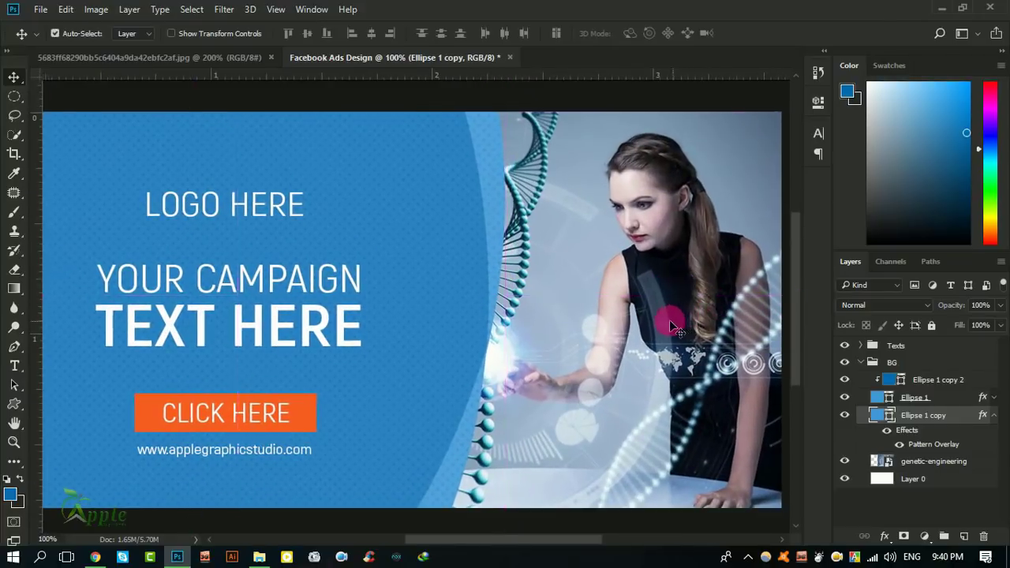
scroll(677, 307, down, 1)
click(865, 363)
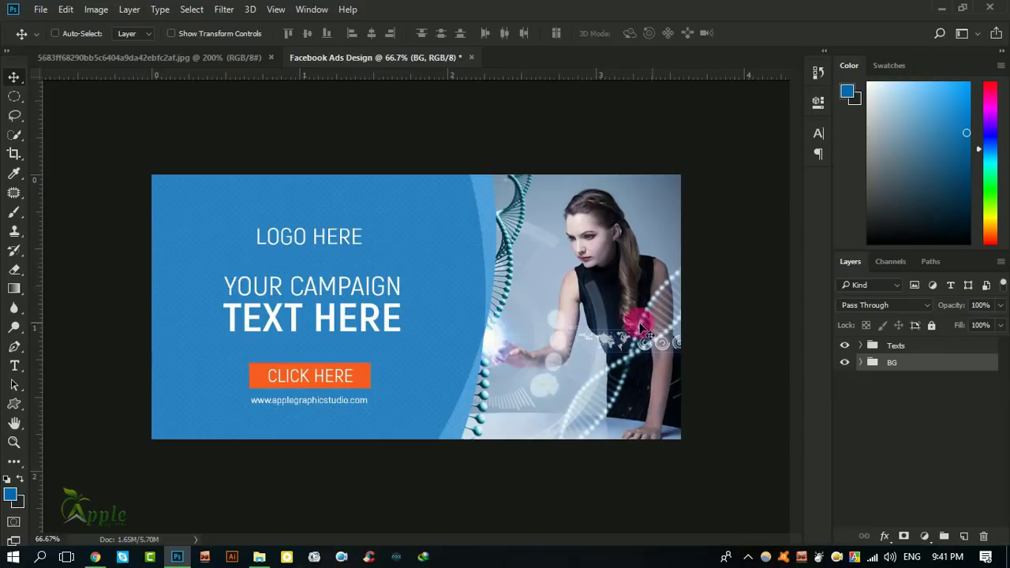
Step: Start Save As with the Desktop as location and JPEG as the format
click(46, 11)
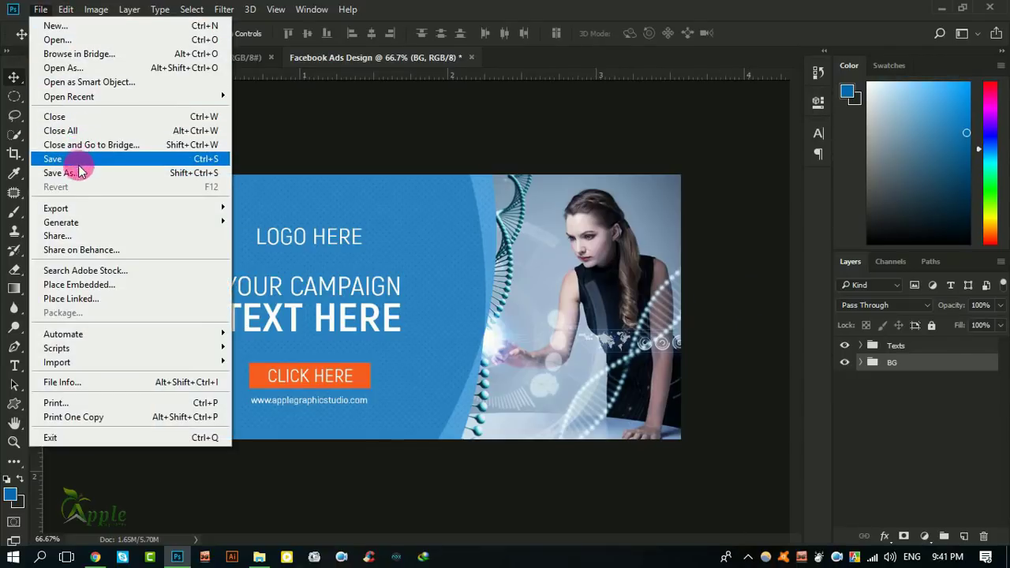
click(229, 171)
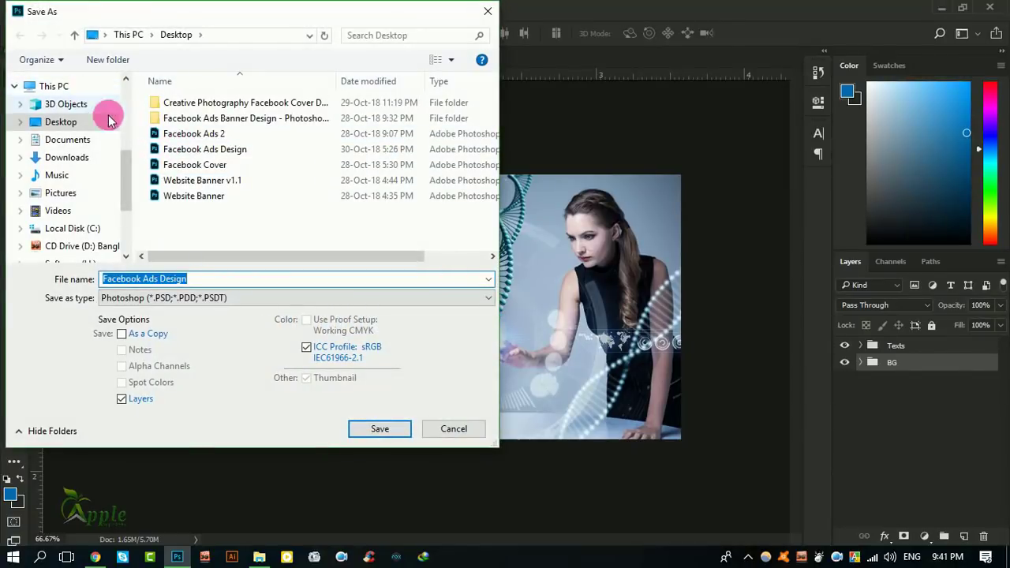
drag(124, 184, 130, 120)
click(60, 109)
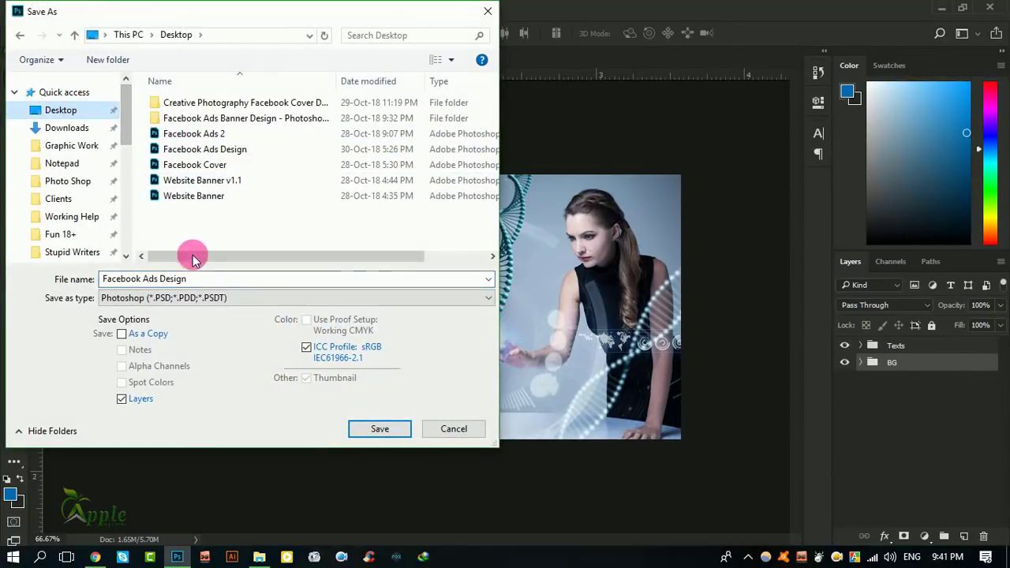
click(186, 298)
click(170, 413)
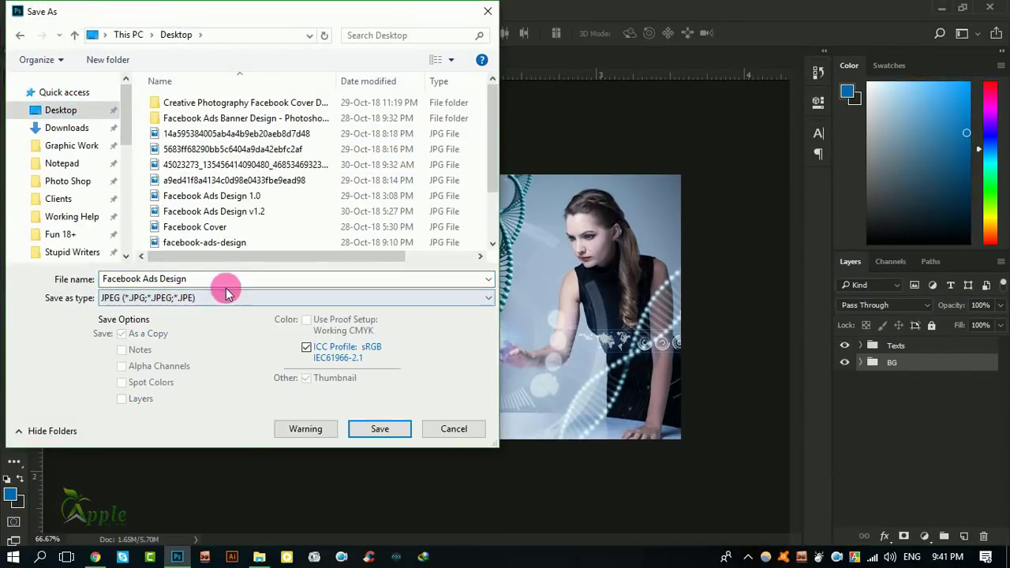
Step: Save the banner as the JPEG 'Facebook Ads Design' at quality 12, then begin a new document
click(277, 285)
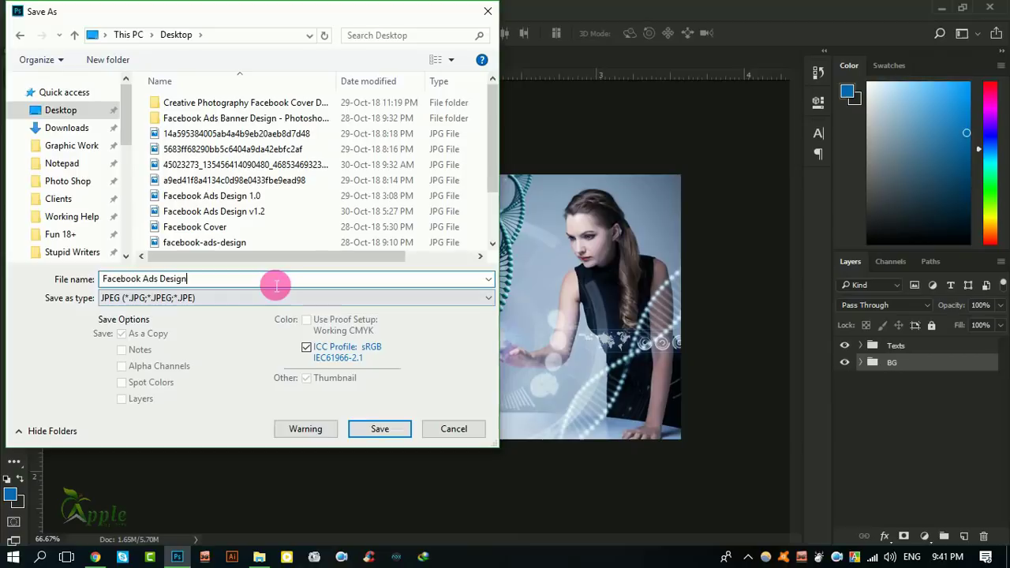
click(380, 430)
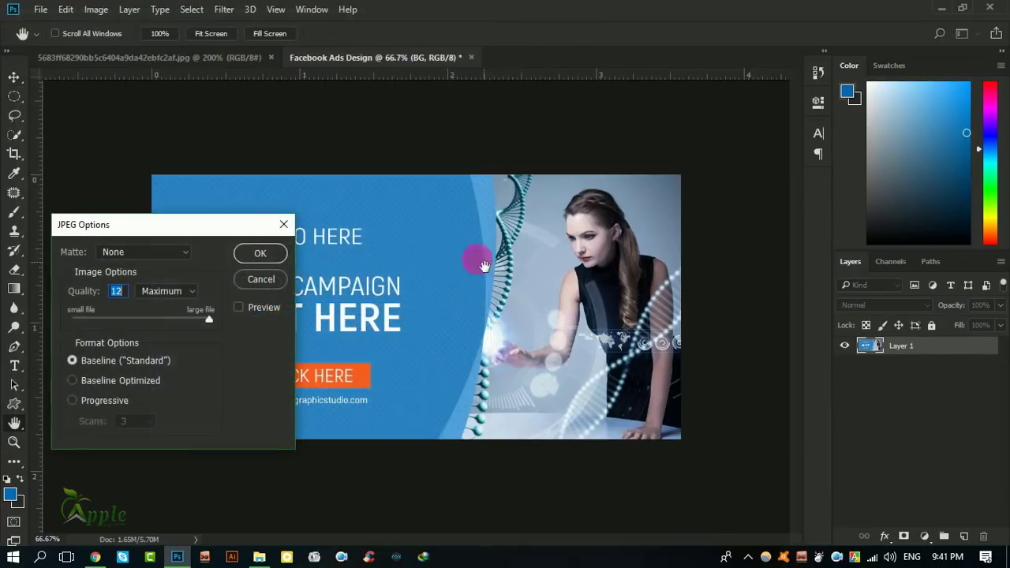
click(260, 253)
click(44, 10)
click(46, 26)
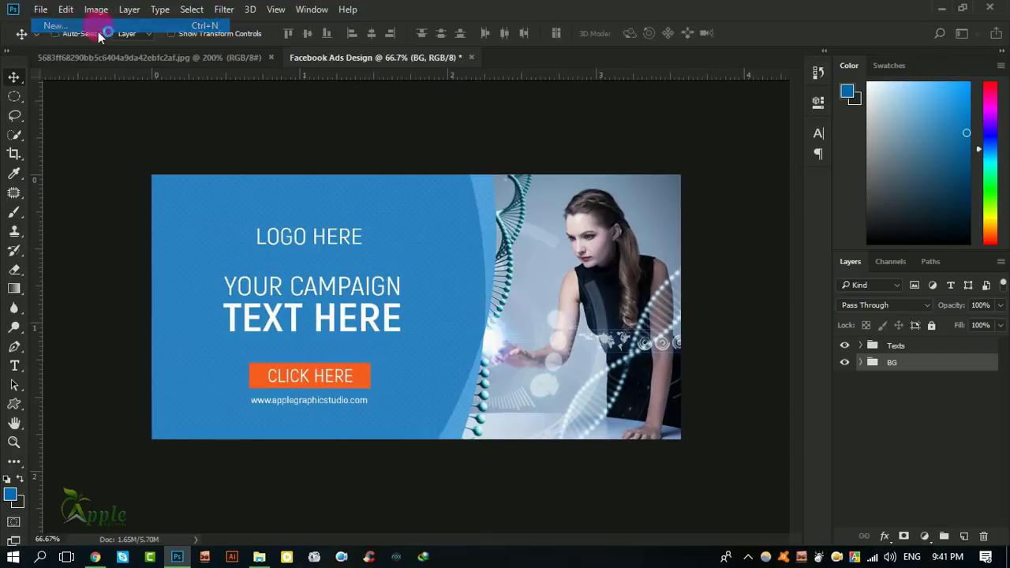
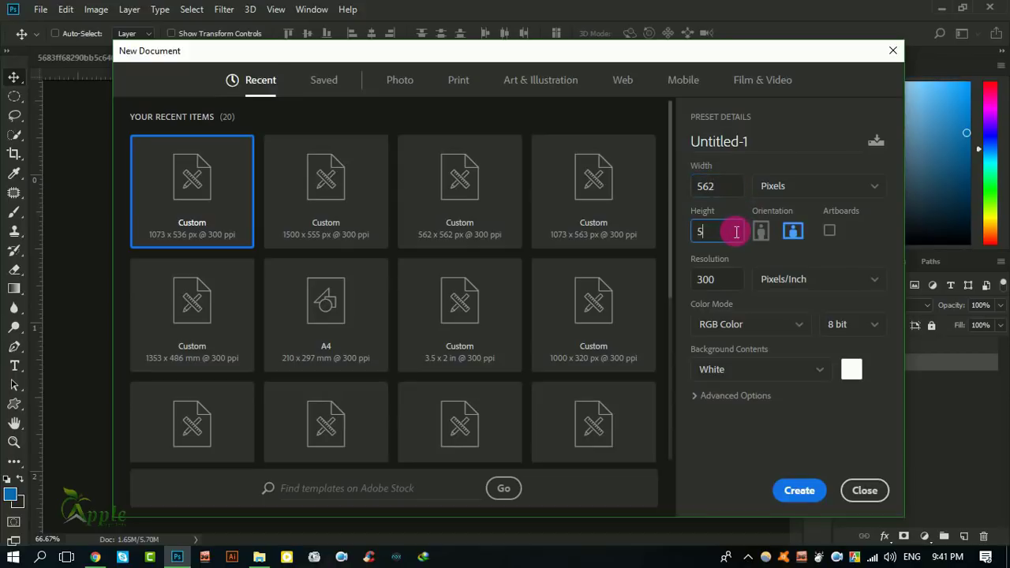
text(62)
Step: Name the 562 × 562 px, 300 ppi preset 'Facebook Ads 2' and create the document
click(802, 147)
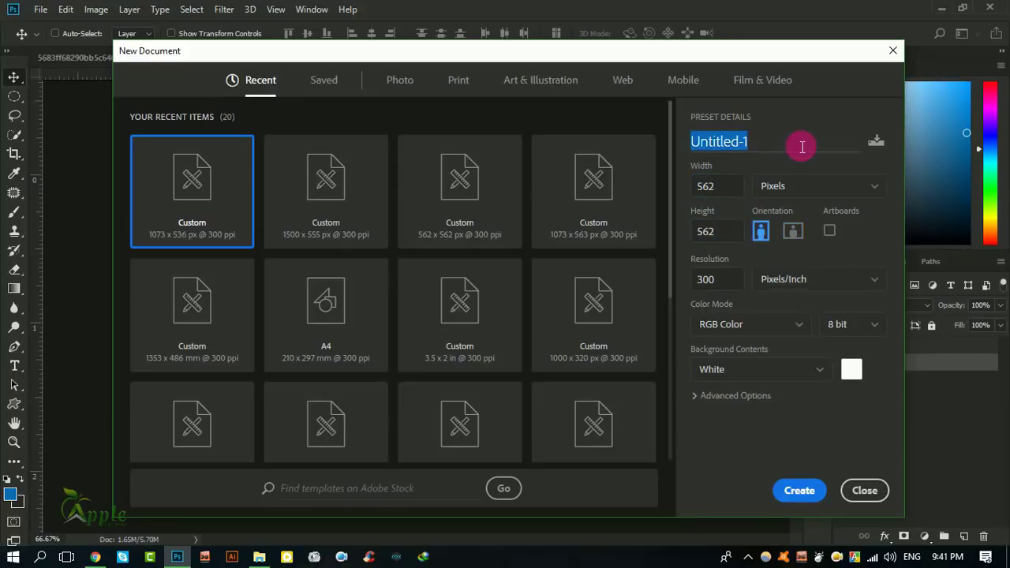
text(Facebook Ads 2)
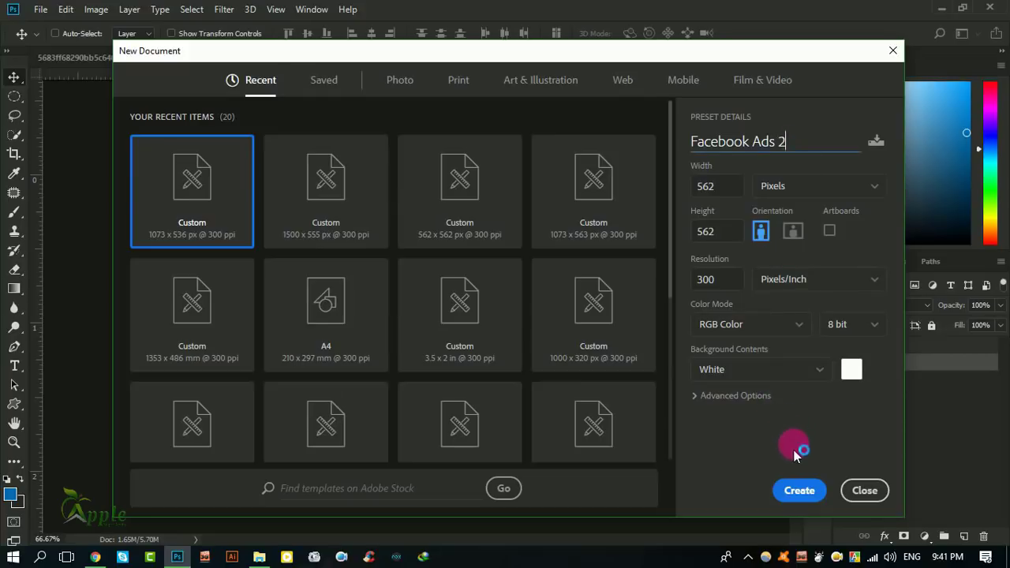
click(798, 489)
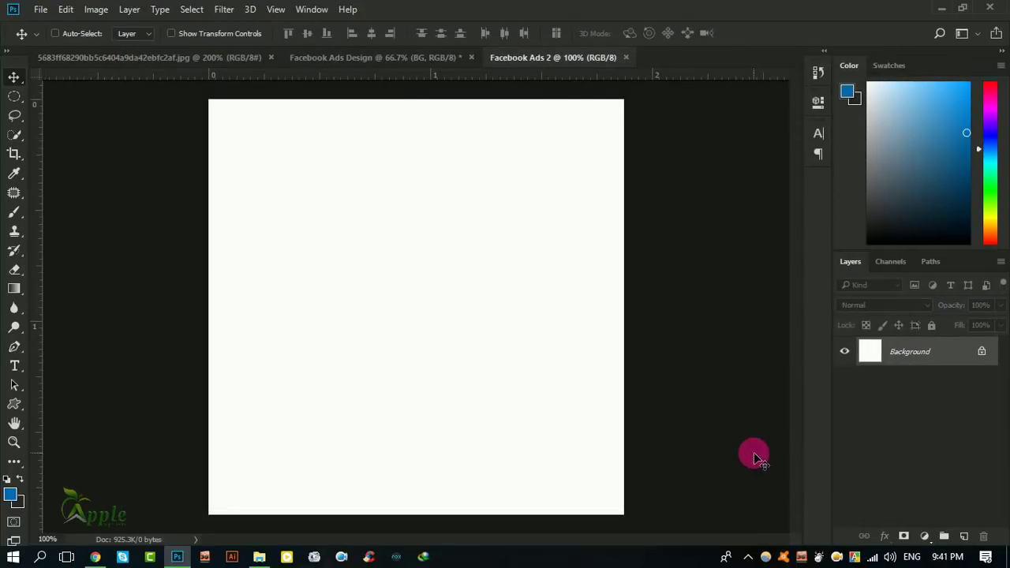
Step: Copy the BG group from Facebook Ads Design into Facebook Ads 2, placed slightly left
click(347, 59)
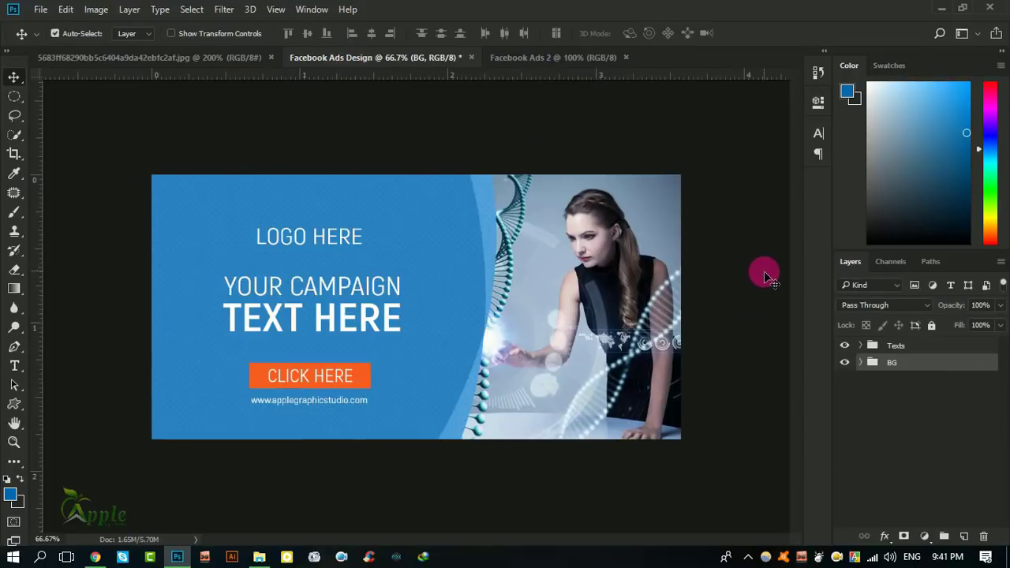
click(502, 308)
drag(502, 308, 519, 57)
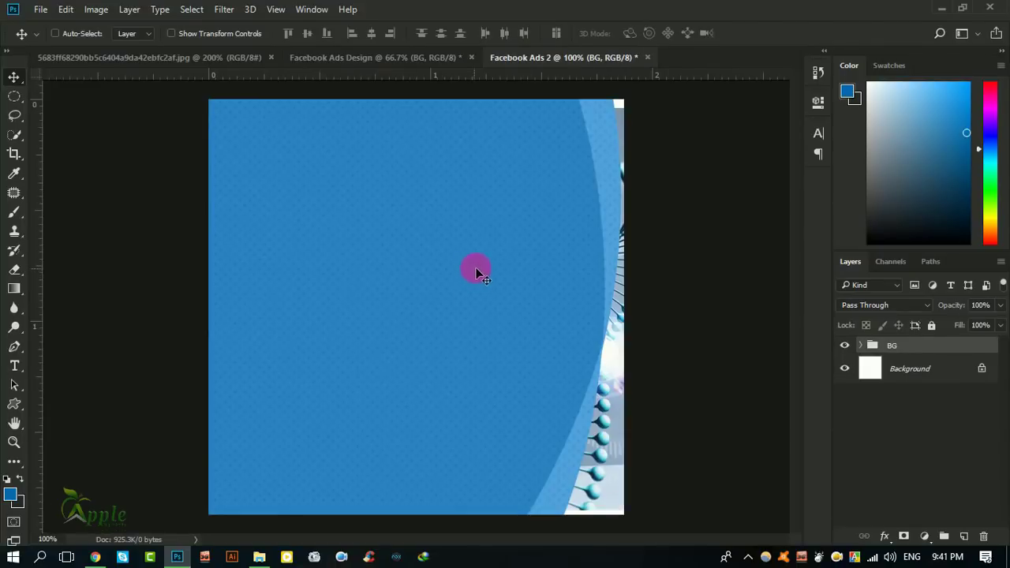
mouse_move(519, 58)
mouse_down()
mouse_move(297, 299)
mouse_move(369, 278)
mouse_move(442, 285)
mouse_up()
Step: Expand the BG group and shift the genetic-engineering photo about 35 px left
click(890, 347)
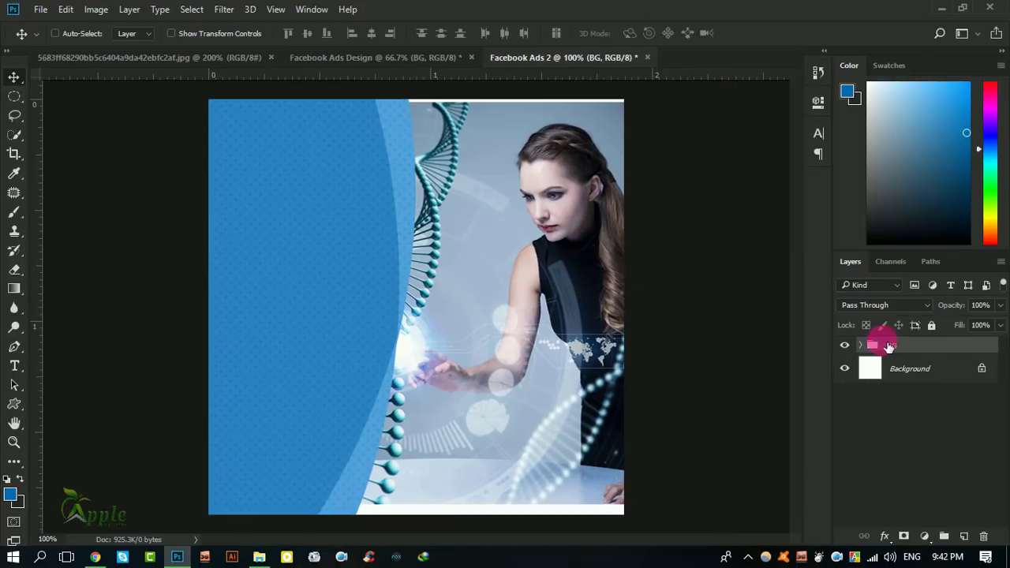
click(863, 345)
click(932, 483)
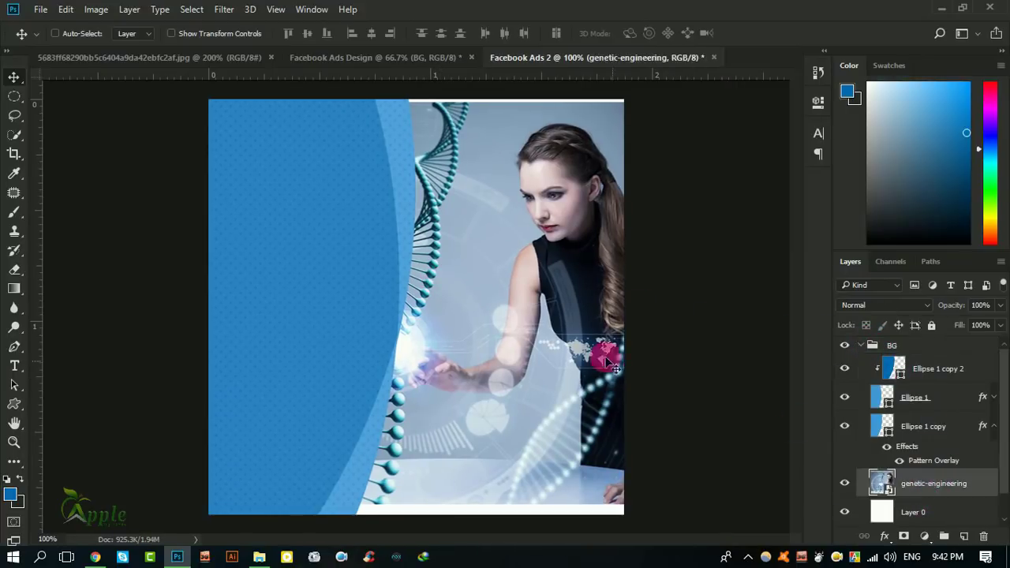
drag(562, 342, 535, 346)
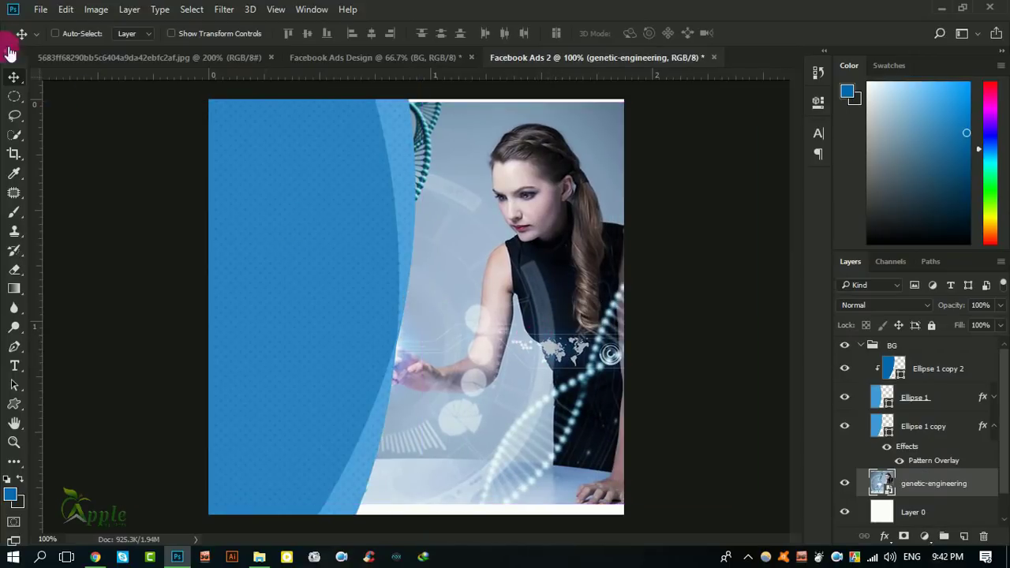
Step: Free-transform the woman photo to about 20.5% scale and nudge it left
click(70, 11)
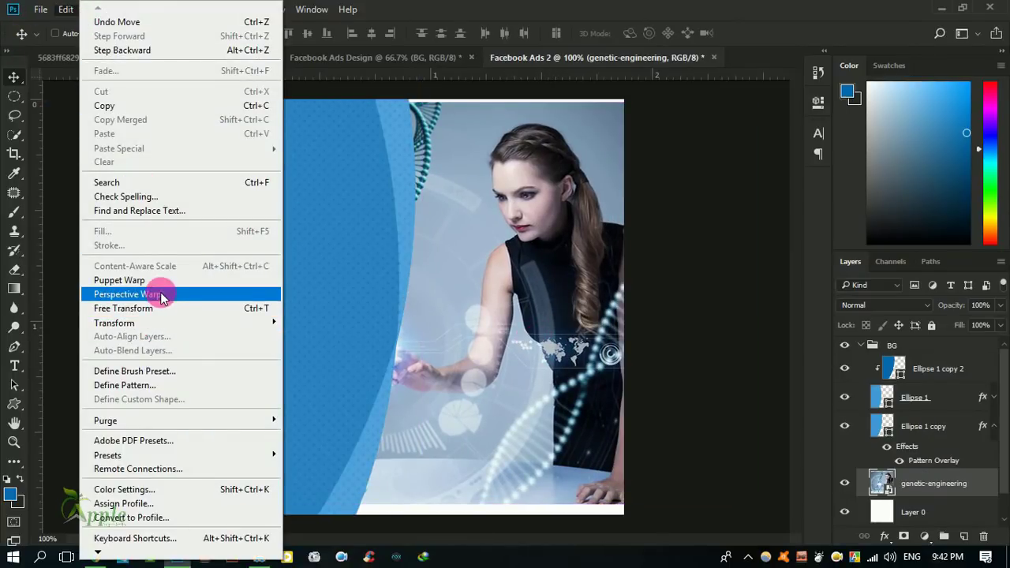
click(175, 313)
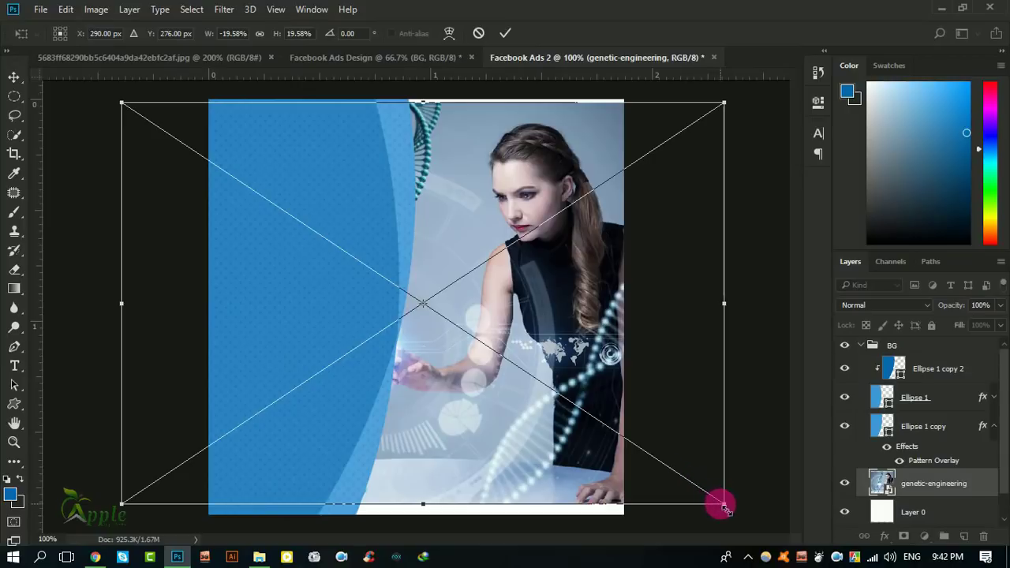
drag(726, 502, 754, 523)
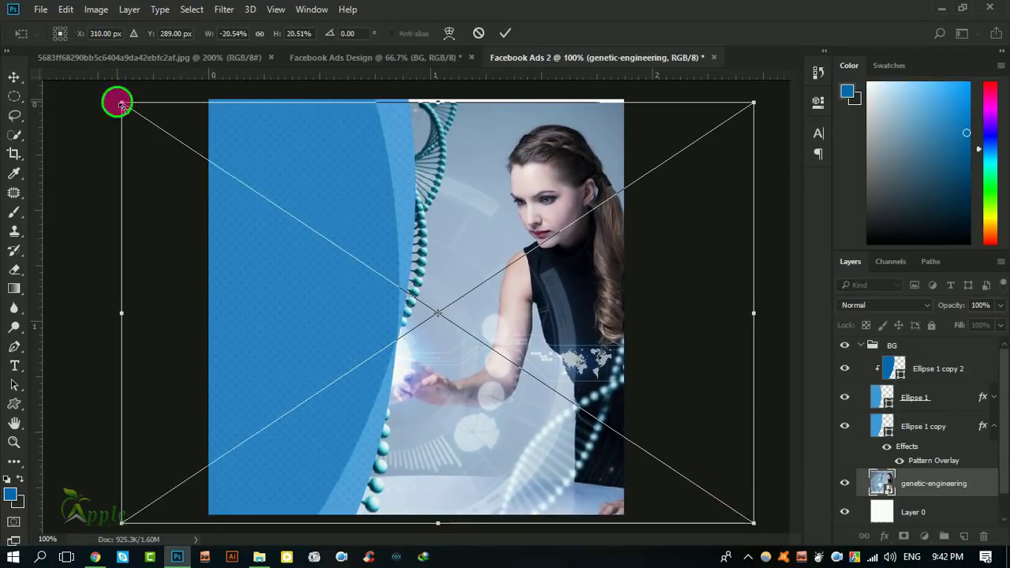
drag(120, 104, 107, 83)
drag(402, 195, 420, 193)
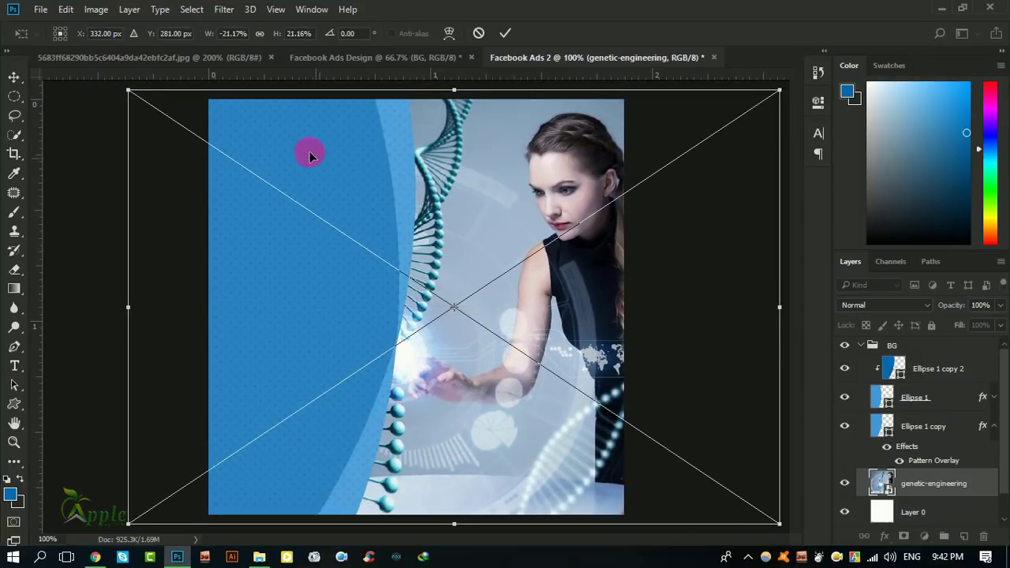
drag(129, 91, 144, 98)
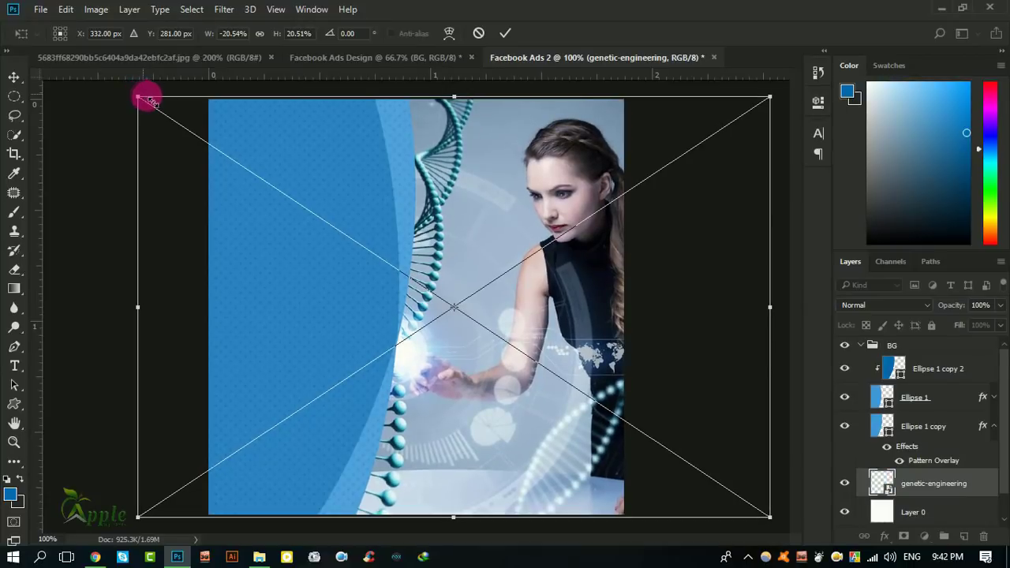
key(shift+Left)
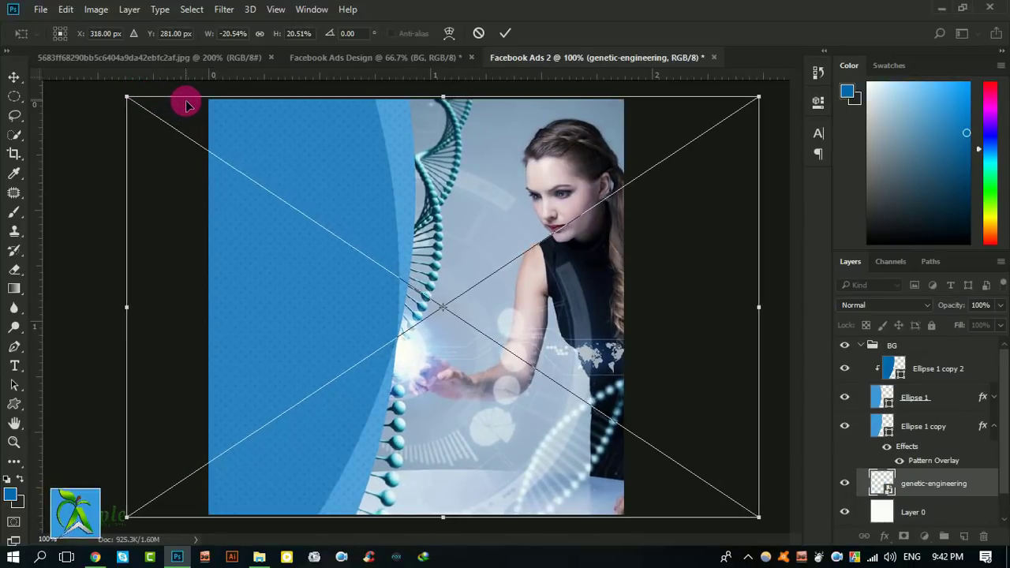
key(shift+Left)
key(shift+Left)
key(Left)
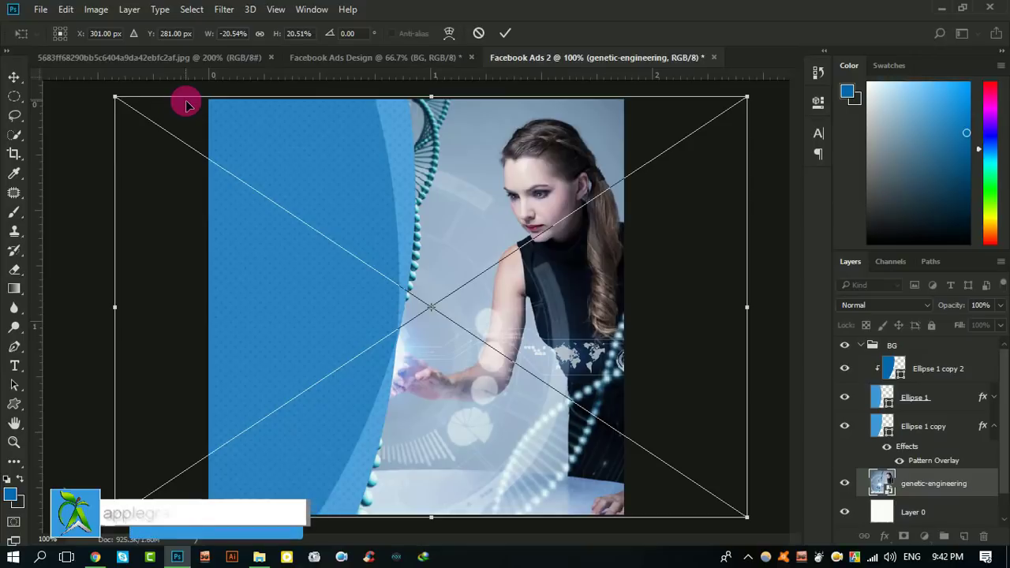
key(Left)
key(Left)
key(Left)
key(Left)
key(Left)
key(Left)
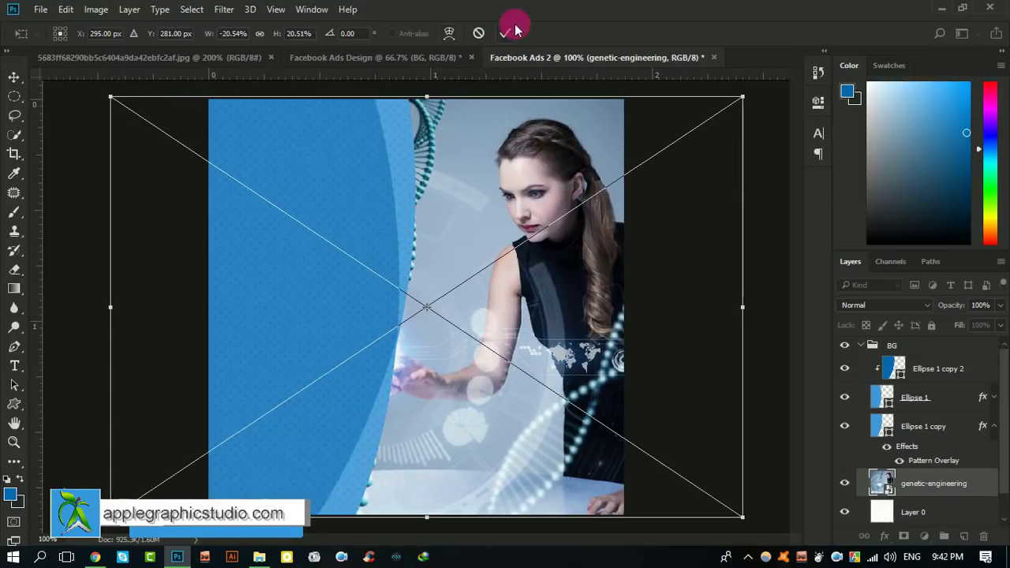
Step: Commit the photo transform, collapse BG, and copy the Texts group into Facebook Ads 2
click(505, 33)
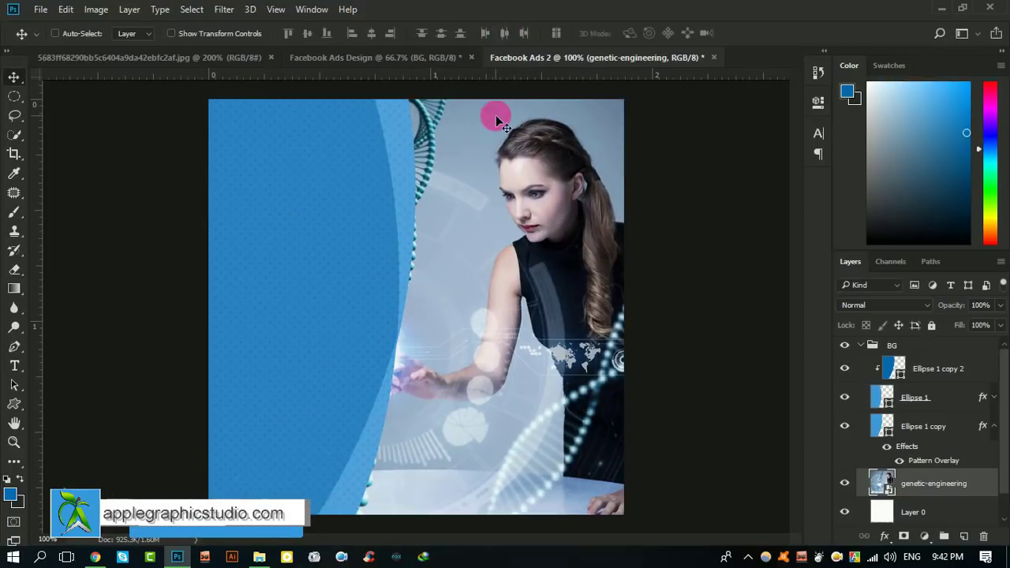
click(891, 351)
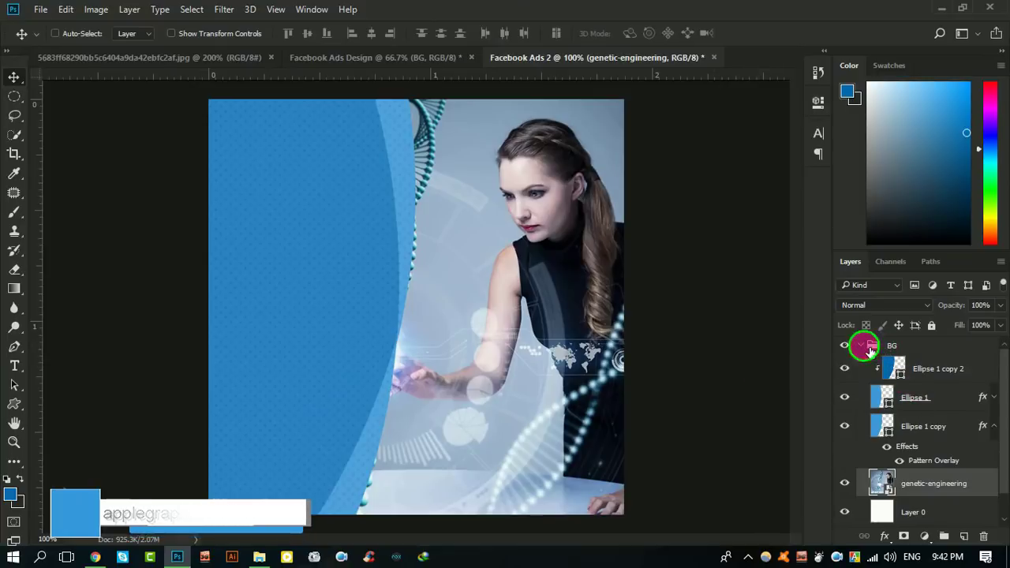
click(860, 345)
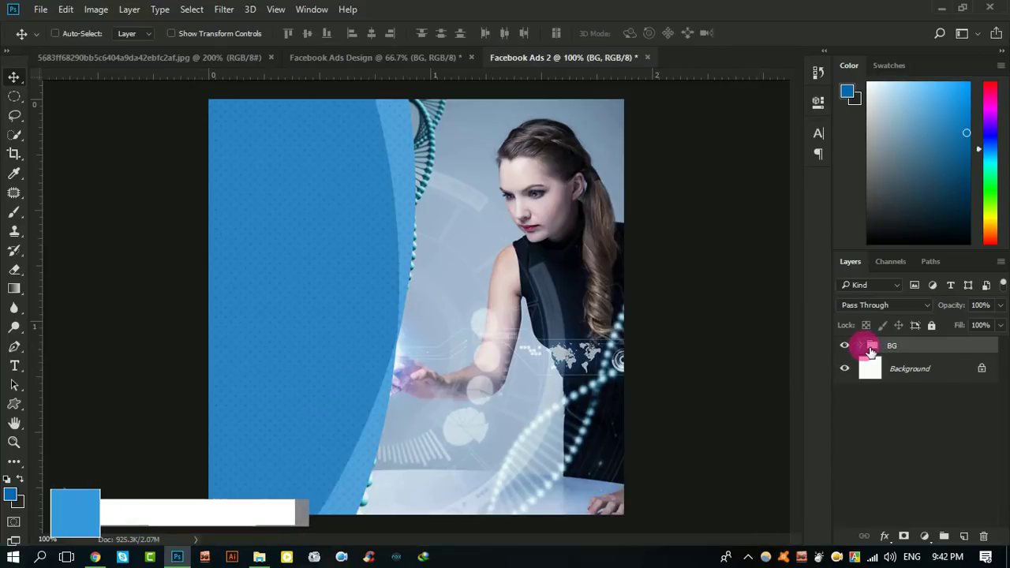
click(339, 61)
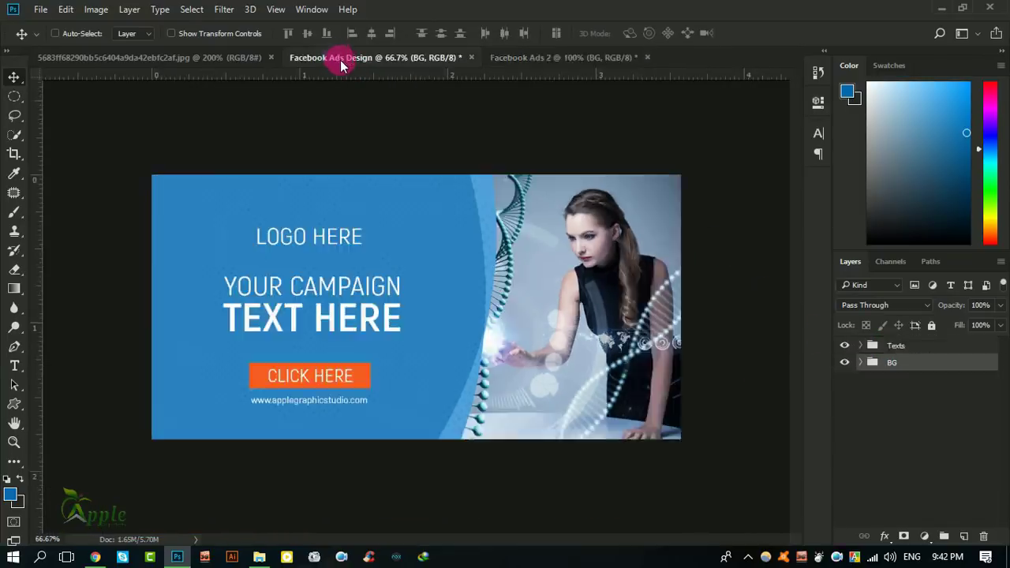
click(873, 345)
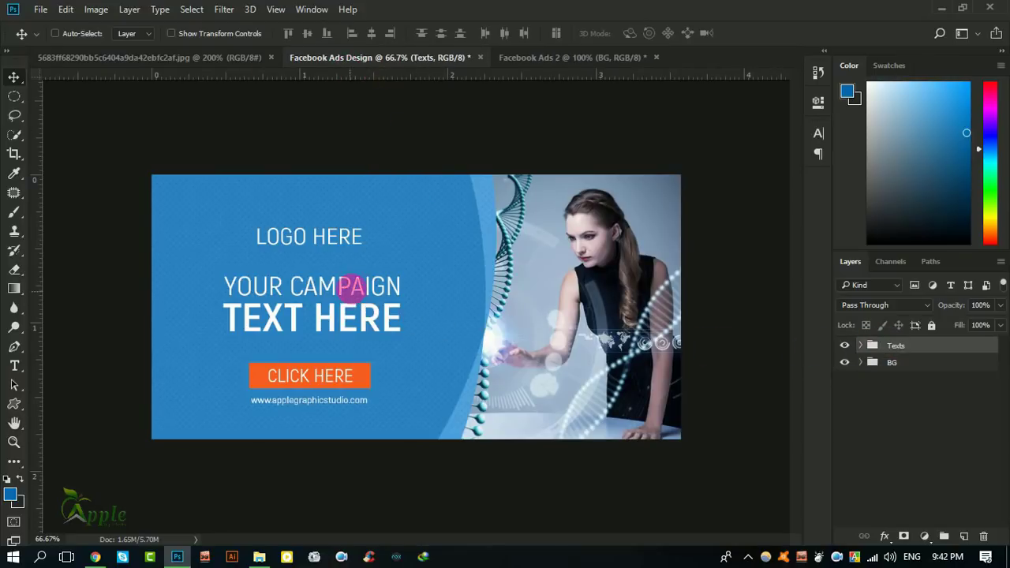
mouse_move(351, 286)
mouse_down()
mouse_move(333, 282)
mouse_move(392, 294)
mouse_up()
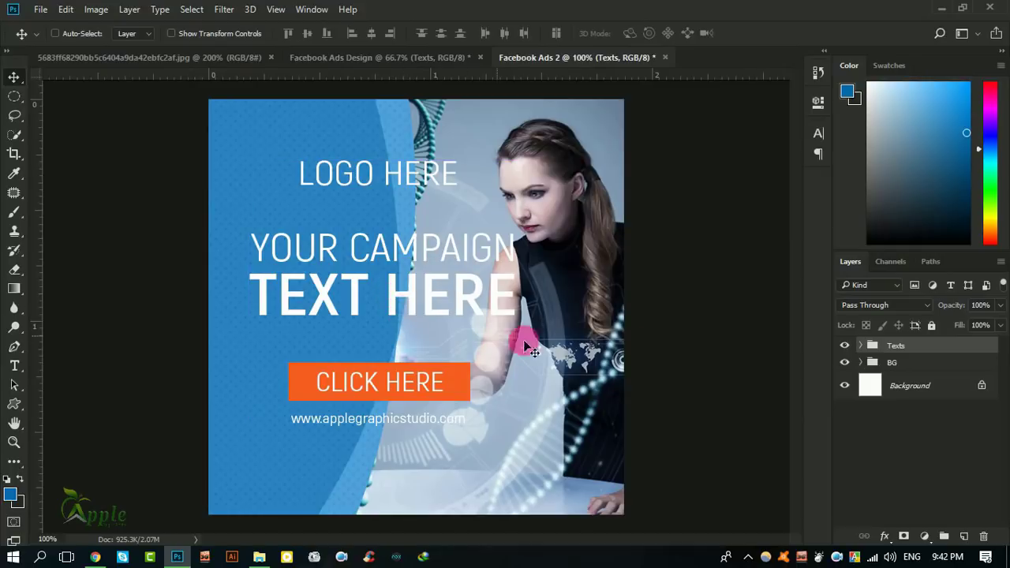
Step: Add a vertical guide near the canvas's left edge and reselect the Texts group
click(866, 346)
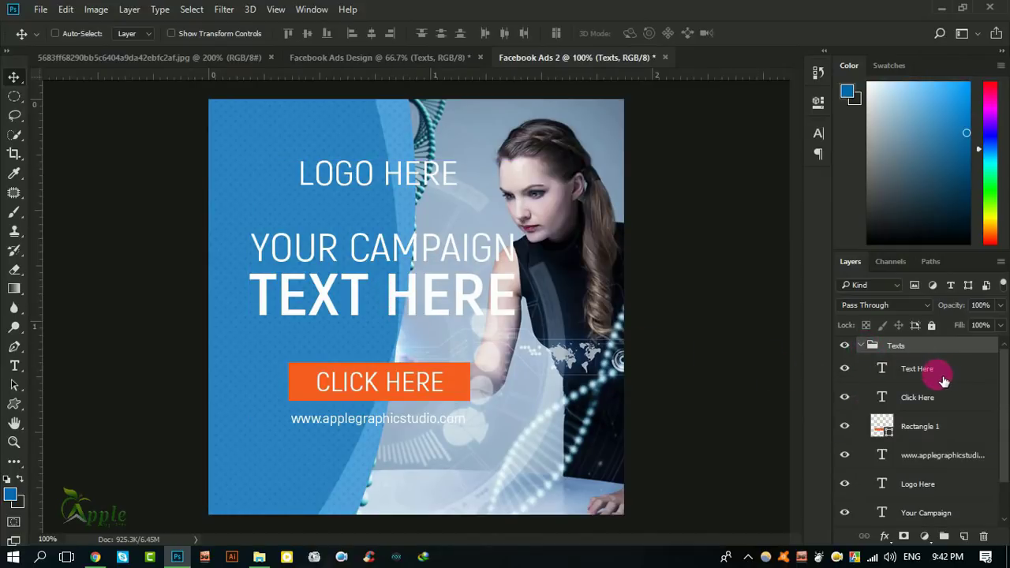
click(888, 368)
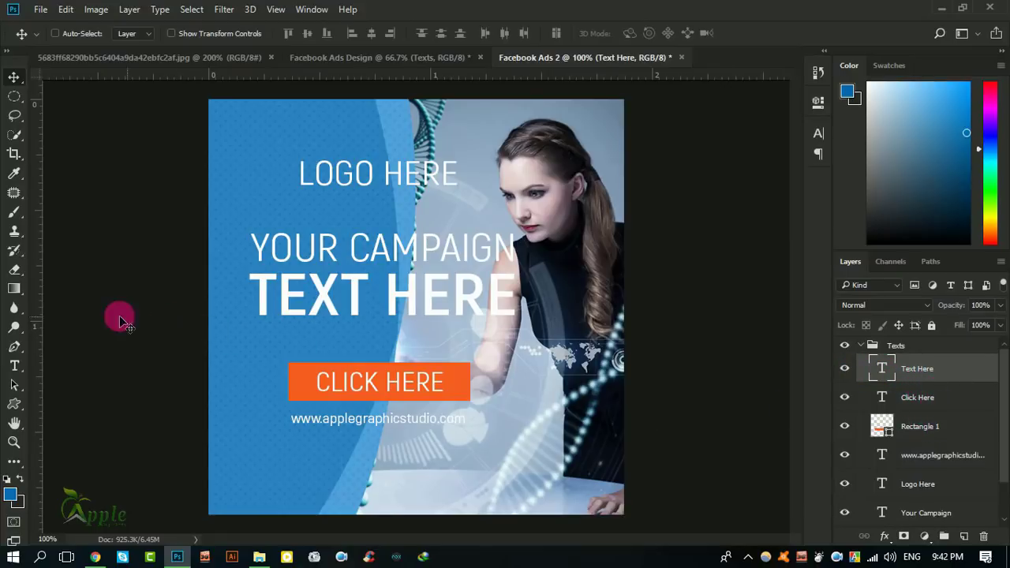
drag(40, 325, 240, 341)
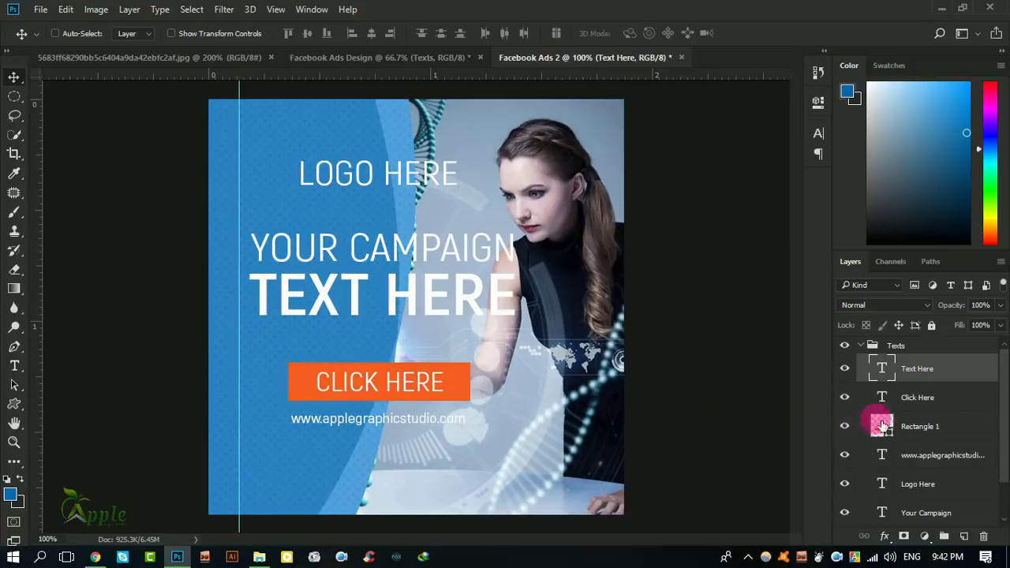
click(871, 347)
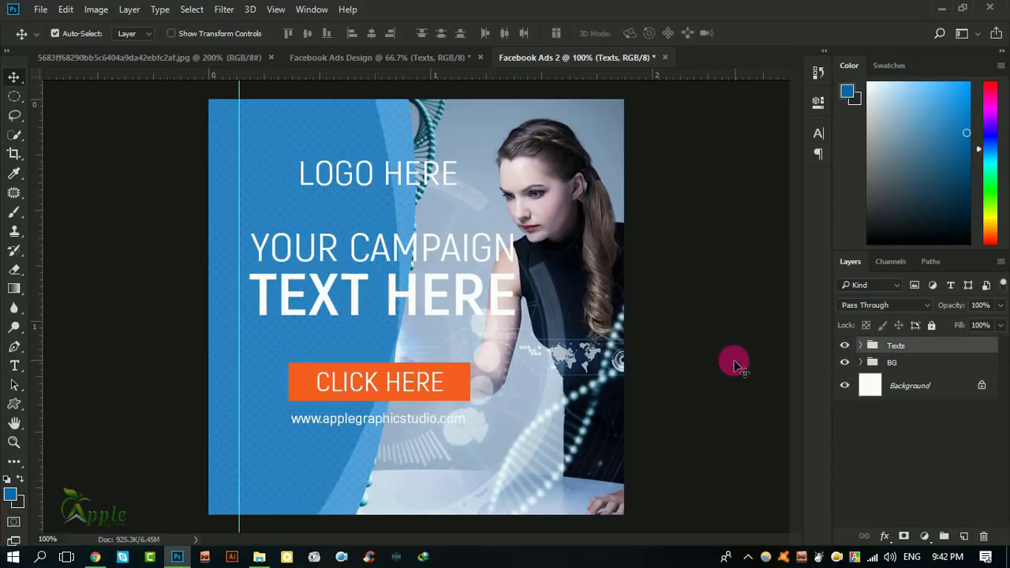
Step: Scale the Texts group to about 64% and align it to the guide inside the blue area
key(ctrl+t)
drag(521, 430, 426, 338)
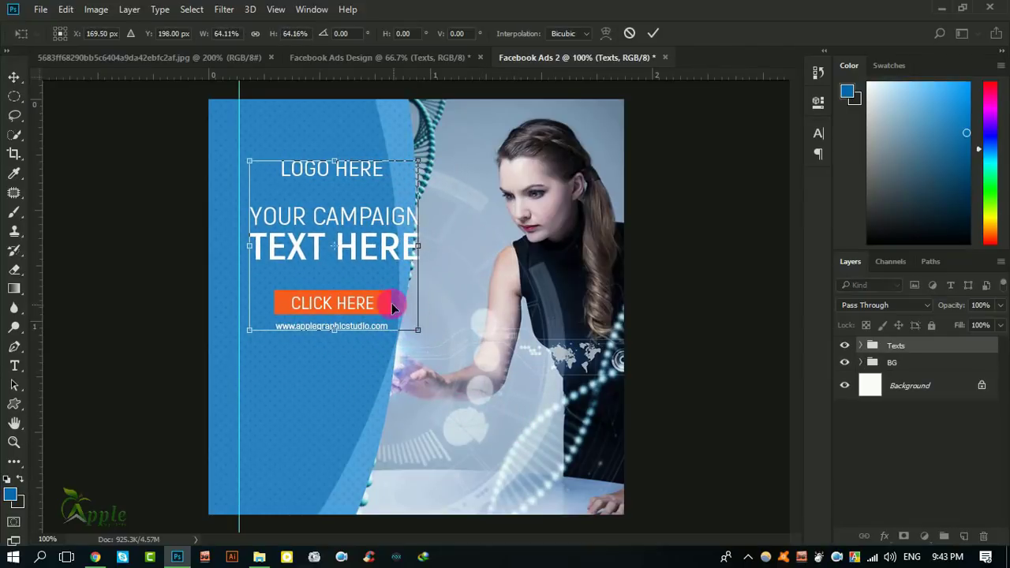
mouse_move(386, 302)
mouse_down()
mouse_move(367, 298)
mouse_move(375, 302)
mouse_up()
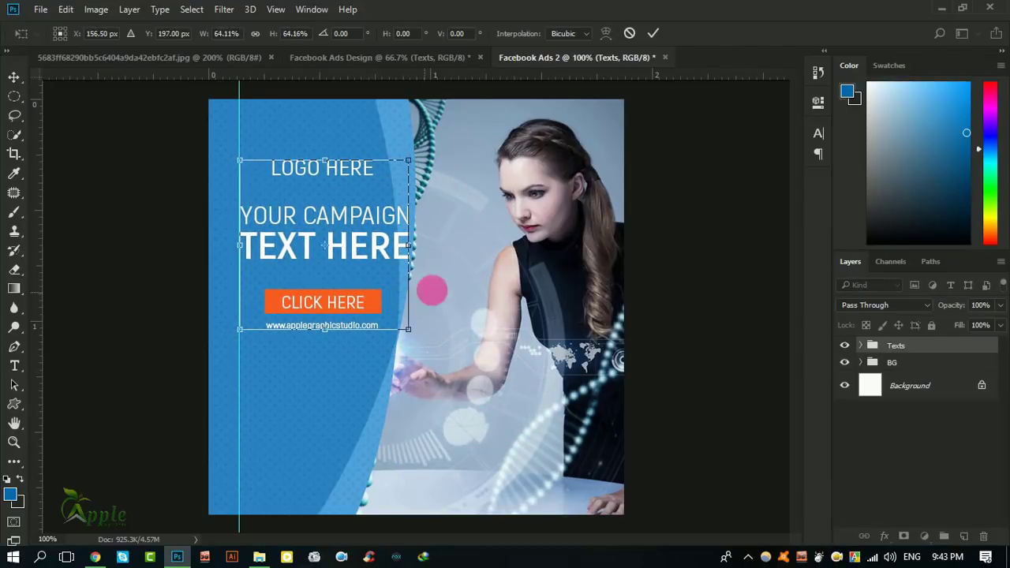
click(652, 34)
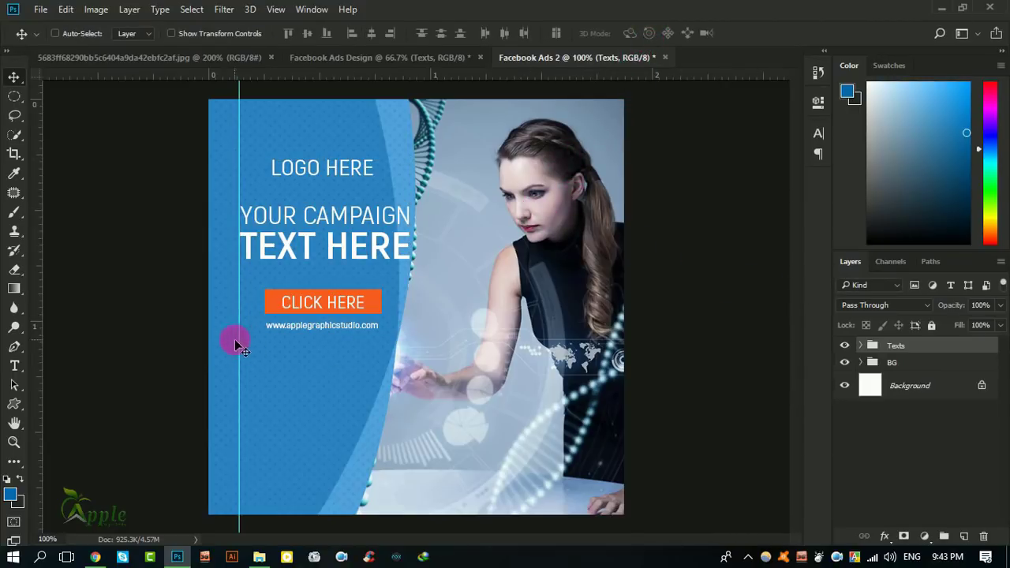
drag(240, 347, 231, 348)
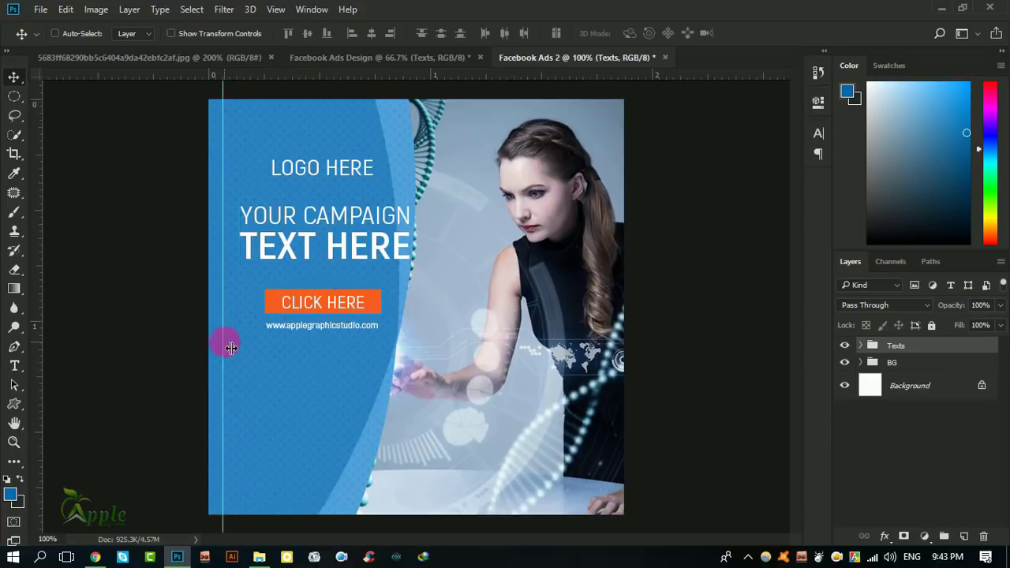
drag(372, 303, 314, 306)
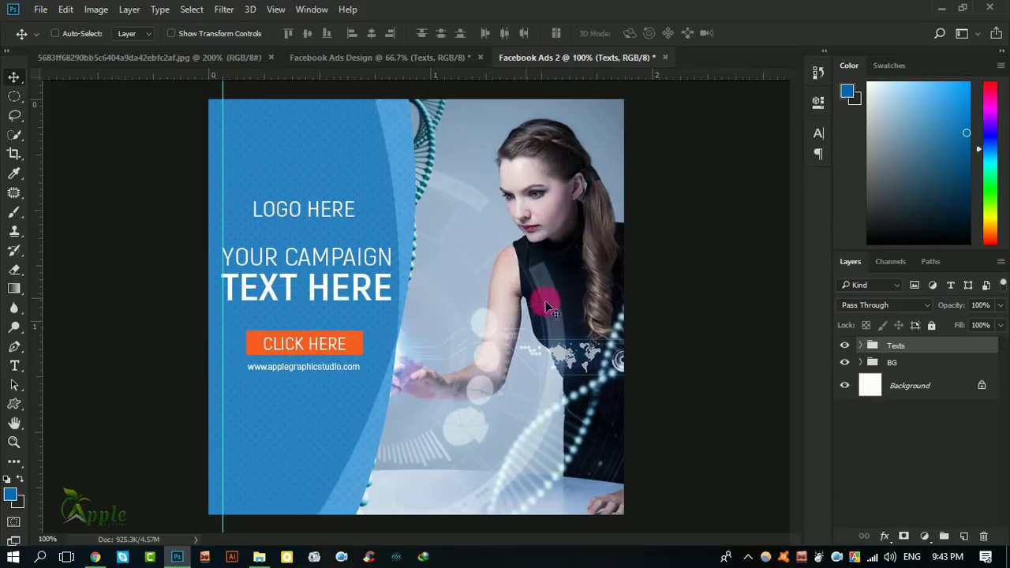
Step: Shrink the Texts group slightly further and select its Text Here layer
key(ctrl+t)
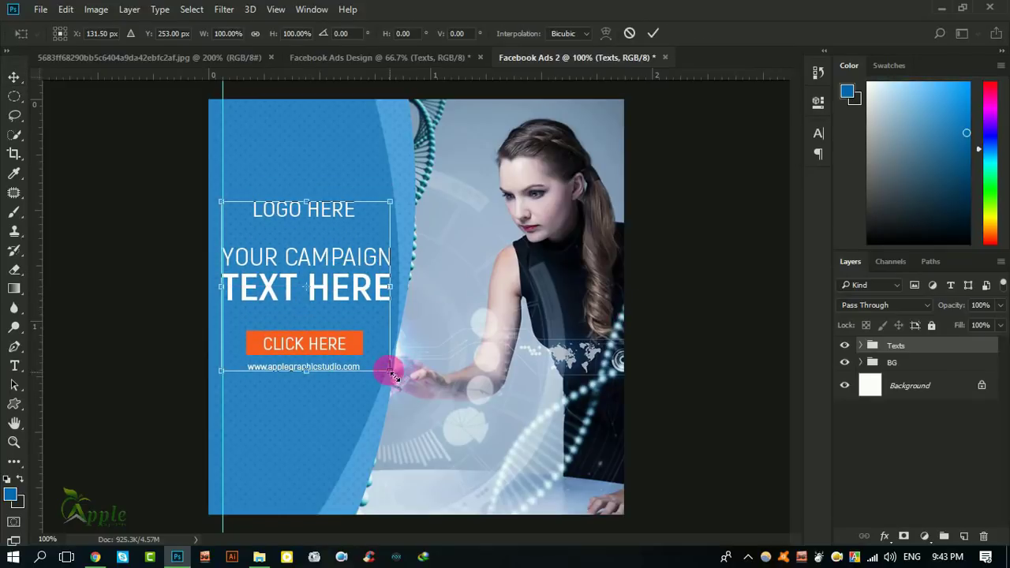
drag(392, 371, 385, 361)
click(654, 33)
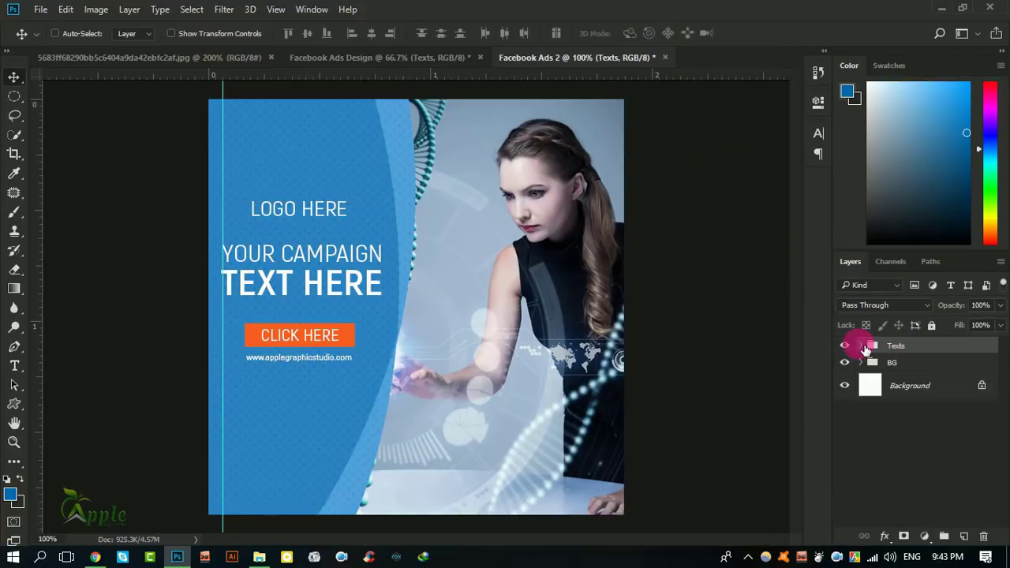
click(862, 346)
click(919, 370)
Step: Move the CLICK HERE button, its rectangle and the website address lower on the panel
click(845, 369)
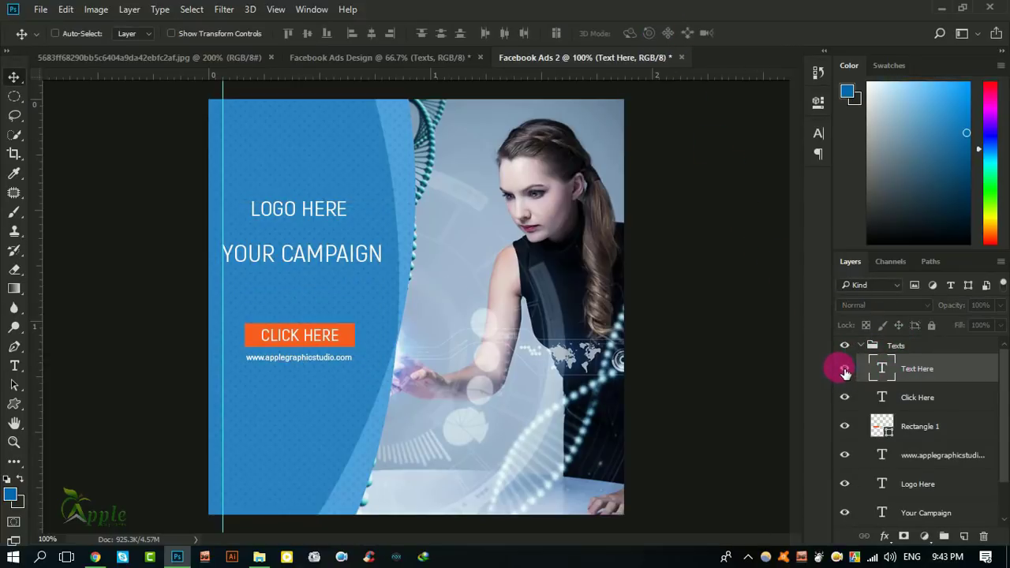
click(924, 409)
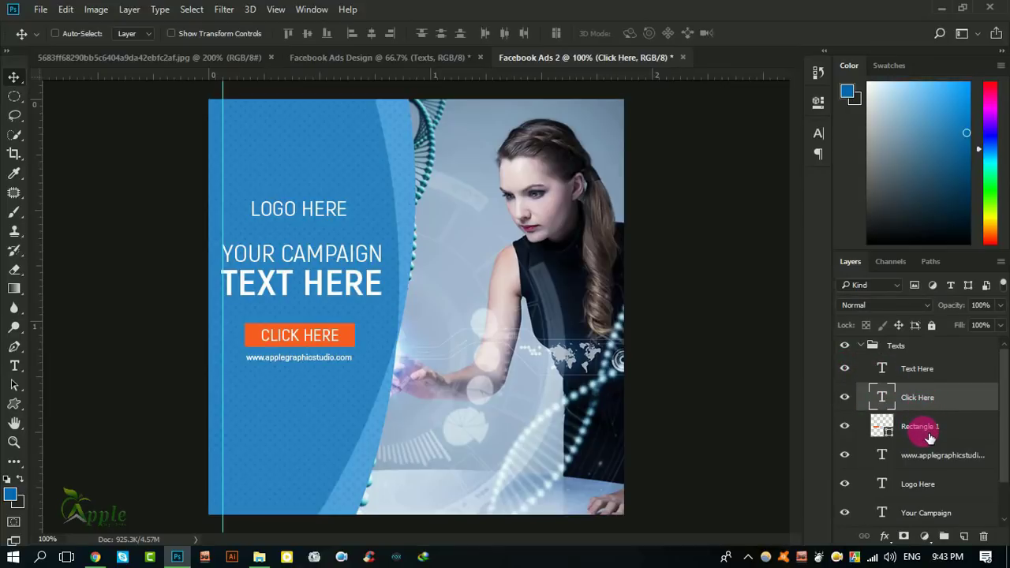
click(843, 425)
ctrl+click(925, 430)
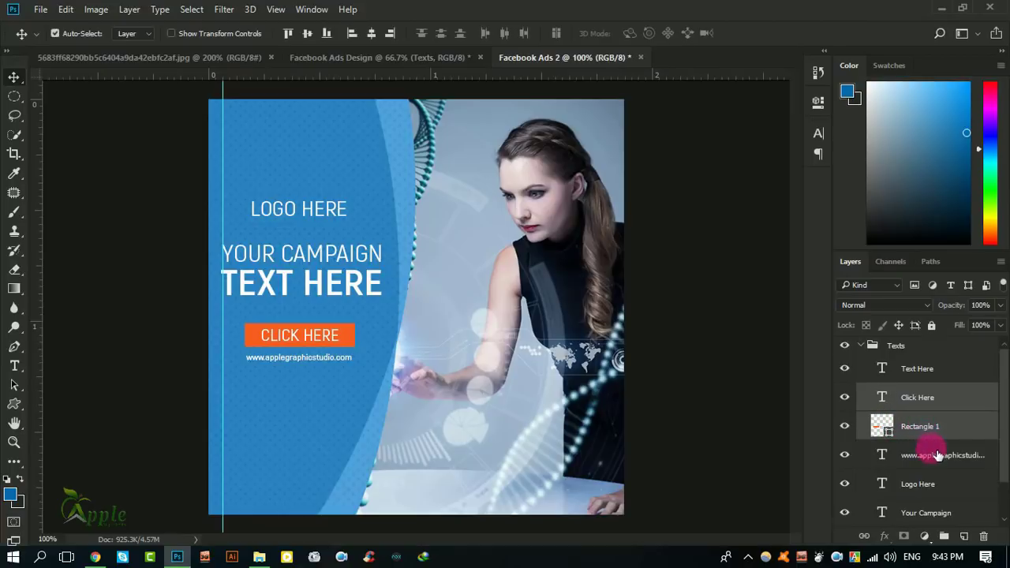
ctrl+click(938, 455)
drag(320, 325, 332, 385)
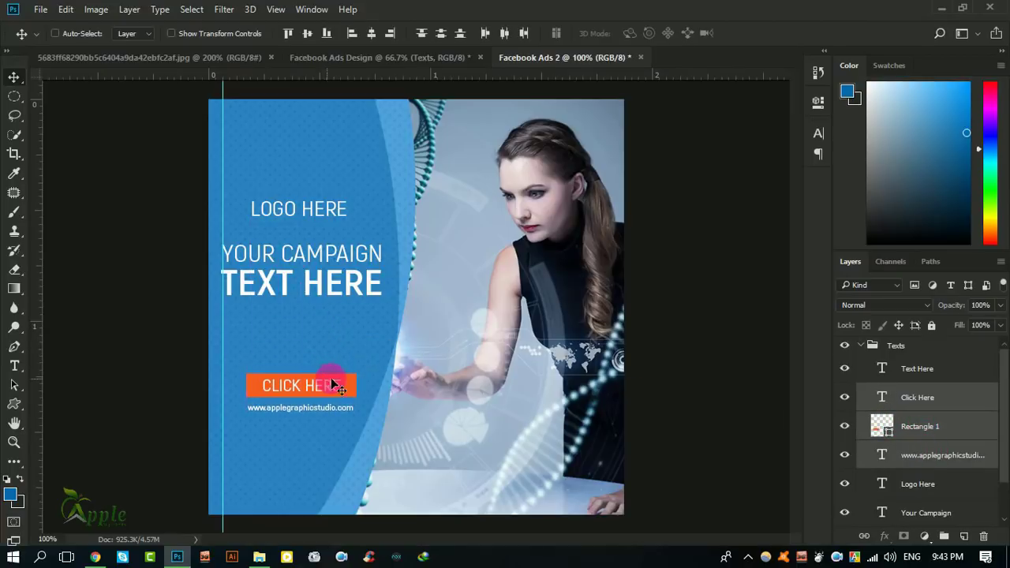
key(Up)
key(Up)
key(Up)
key(Up)
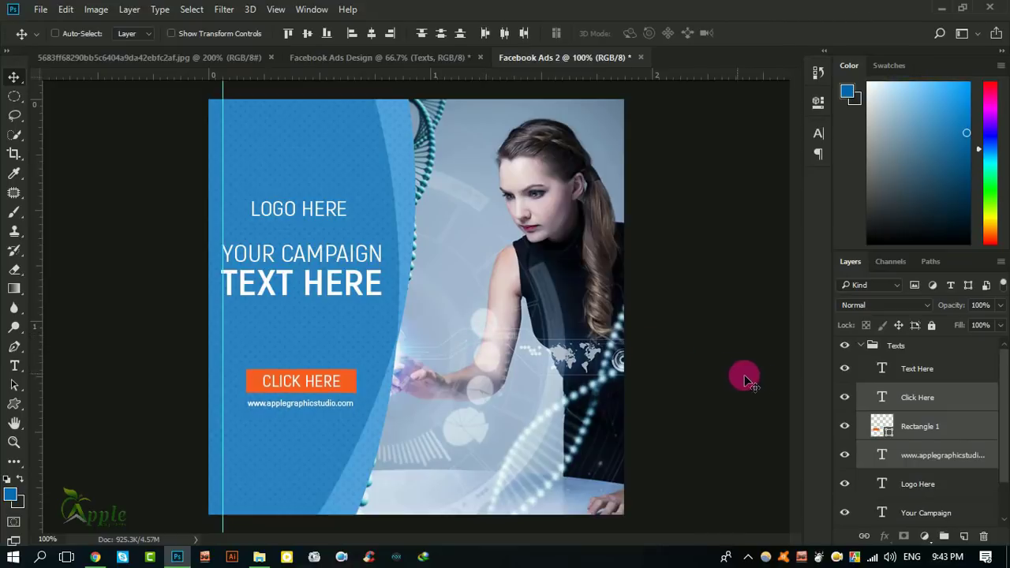
Step: Raise LOGO HERE slightly higher and remove the vertical guide
scroll(940, 431, down, 2)
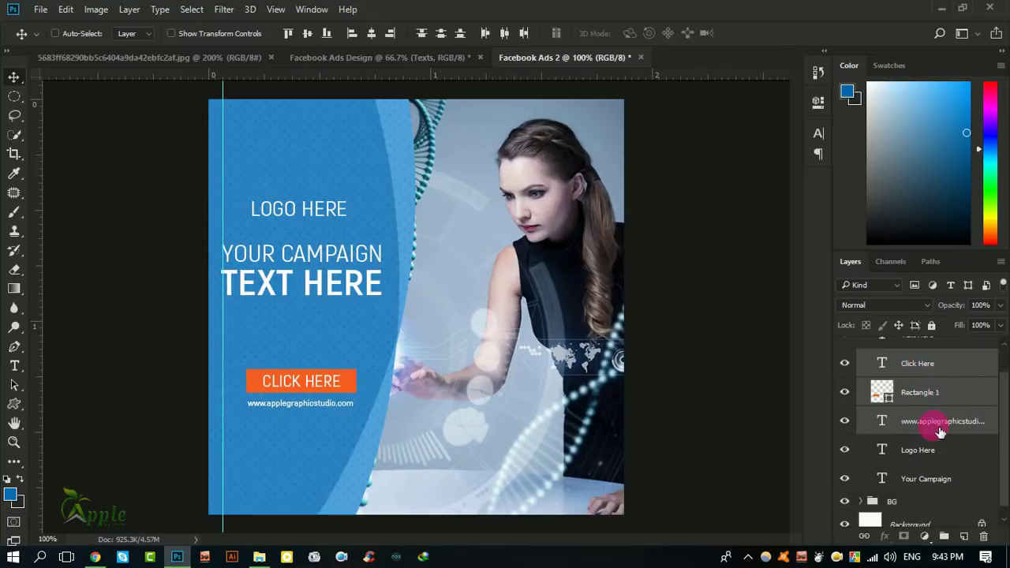
click(928, 454)
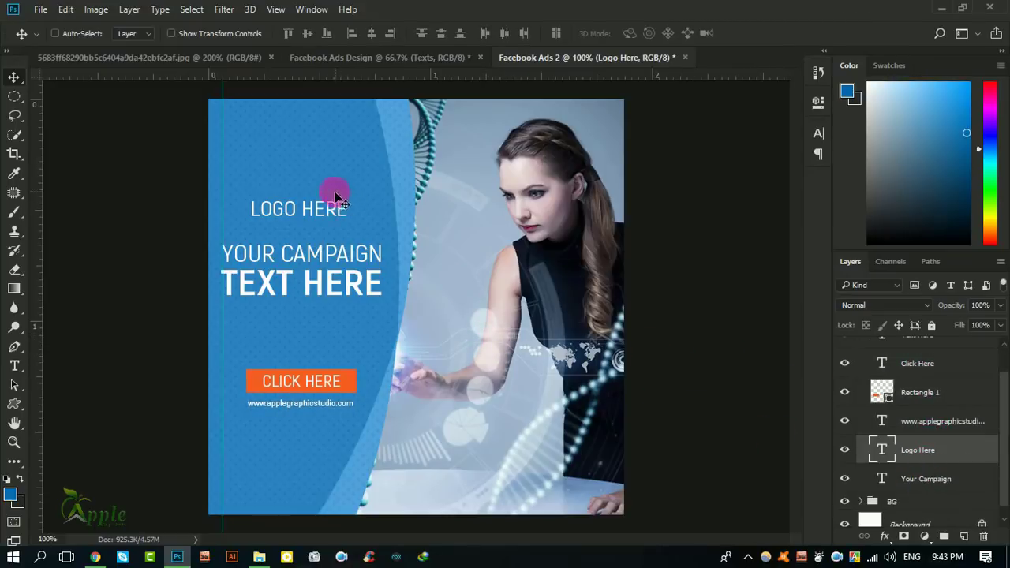
drag(334, 194, 337, 172)
key(Down)
key(Down)
key(Down)
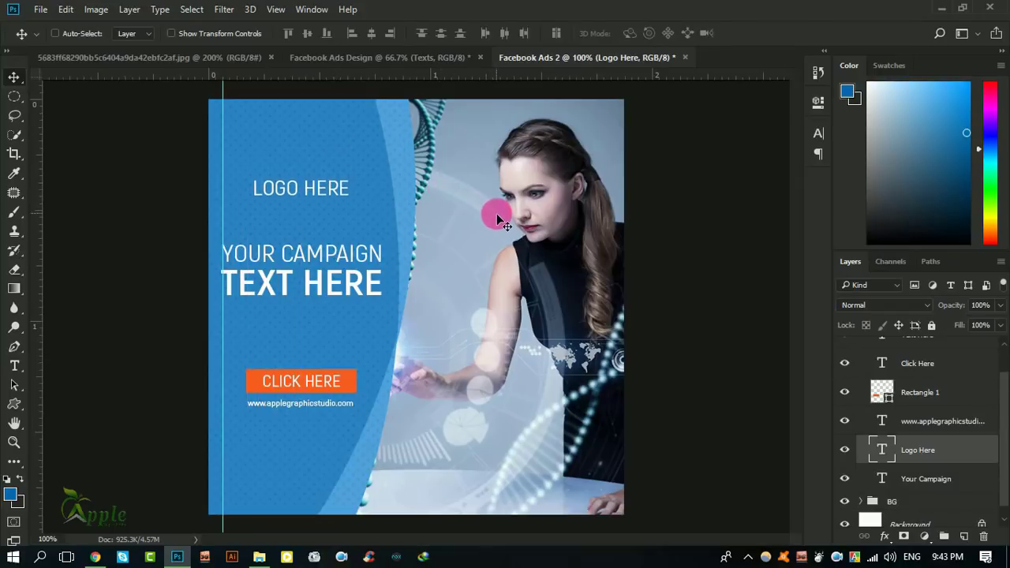
key(Down)
key(Down)
key(Down)
key(Down)
key(Down)
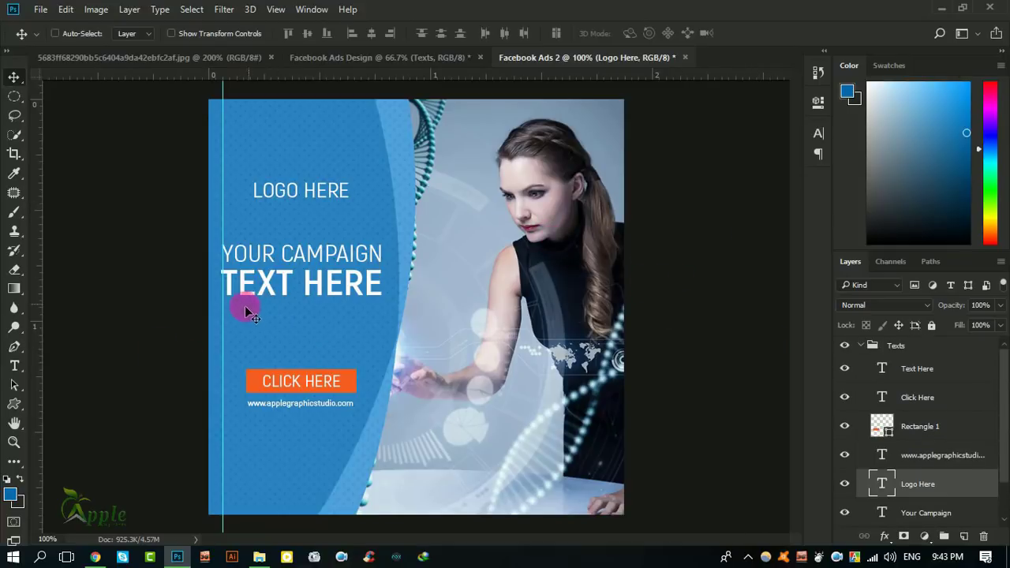
mouse_move(224, 316)
mouse_down()
mouse_move(43, 318)
mouse_move(23, 339)
mouse_up()
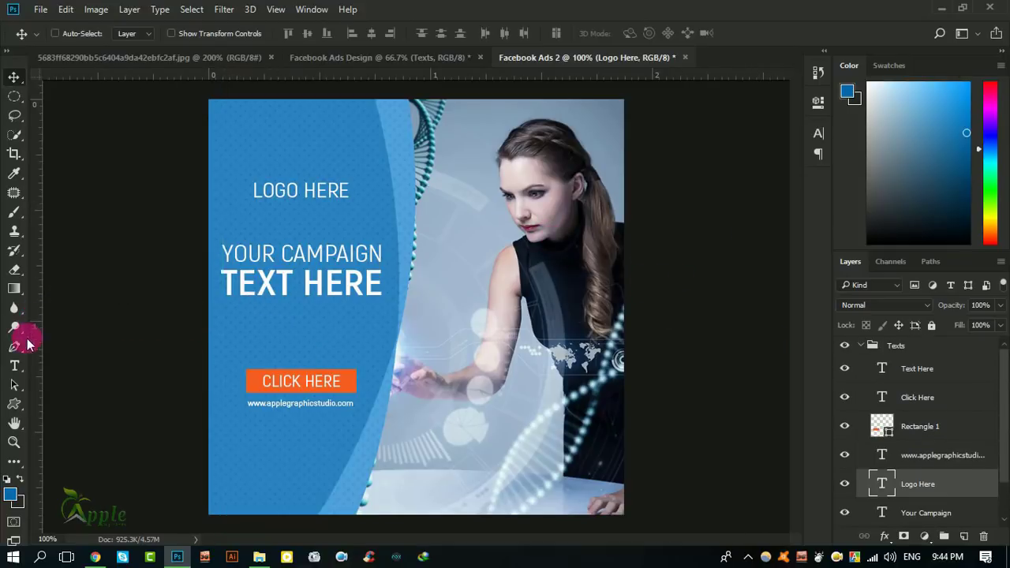
Step: Type 'LOREM IPSM DOLAR SIT' as a new text line below TEXT HERE
click(14, 366)
click(254, 325)
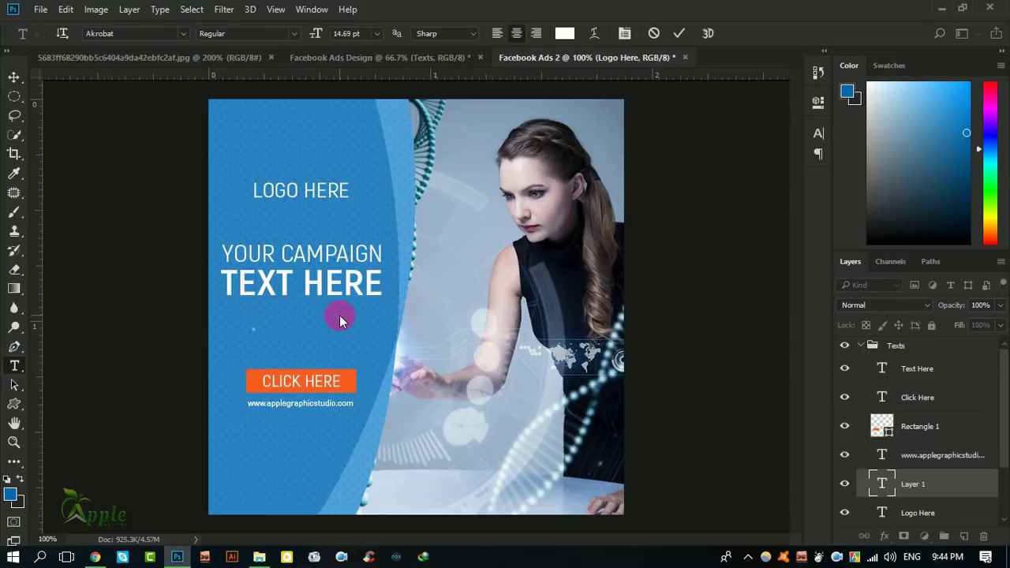
text(LOREM )
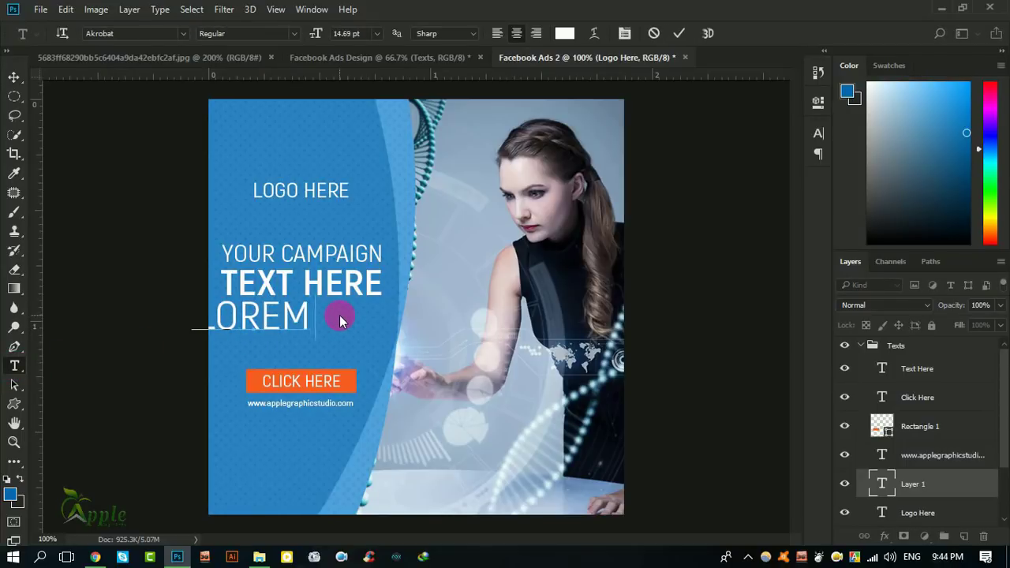
text(IPSM)
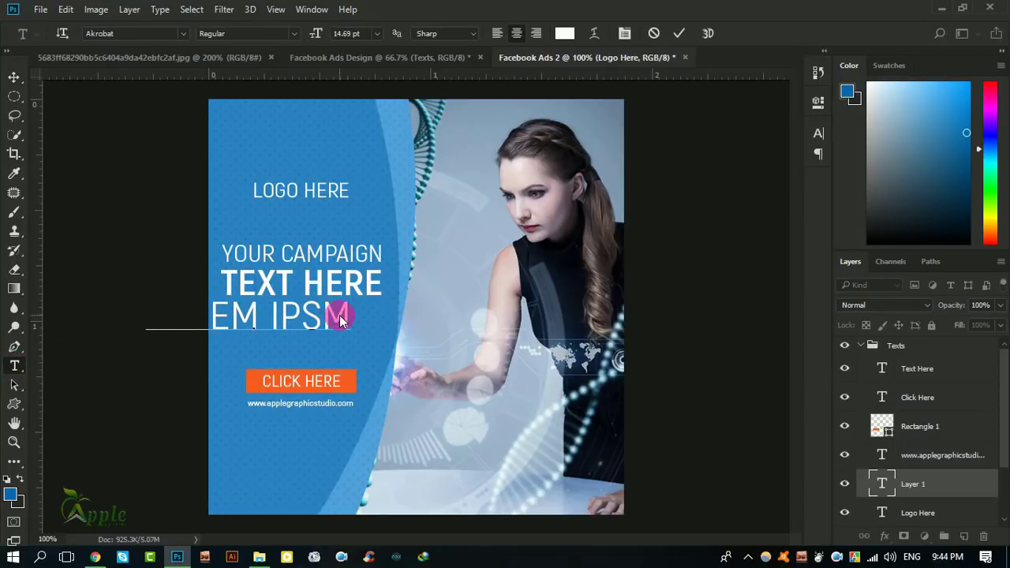
text( DOLAR S)
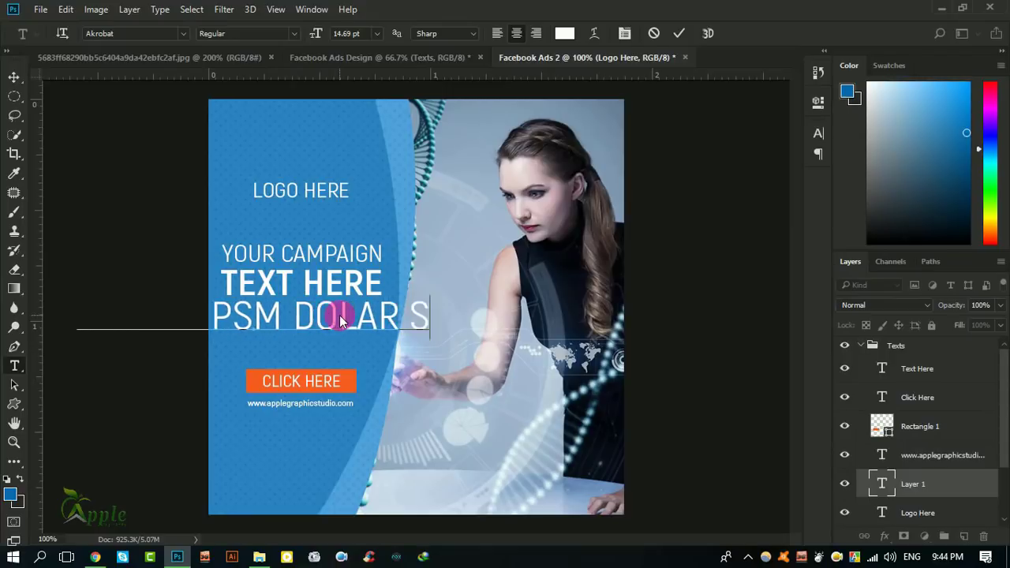
text(IT)
Step: Set the subtitle to 5.69 pt with All Caps off and centre it under TEXT HERE
key(ctrl+a)
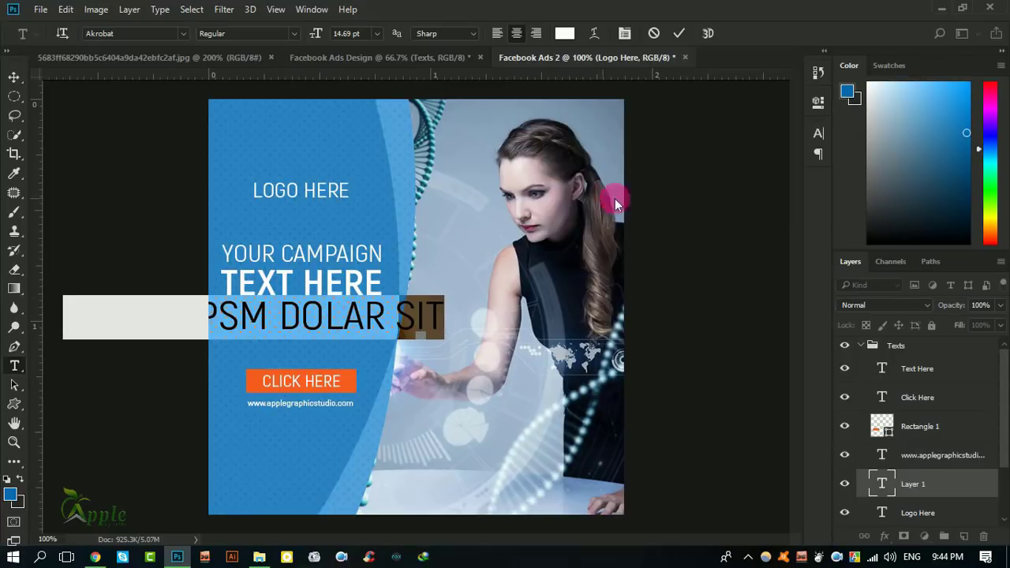
click(819, 133)
click(675, 172)
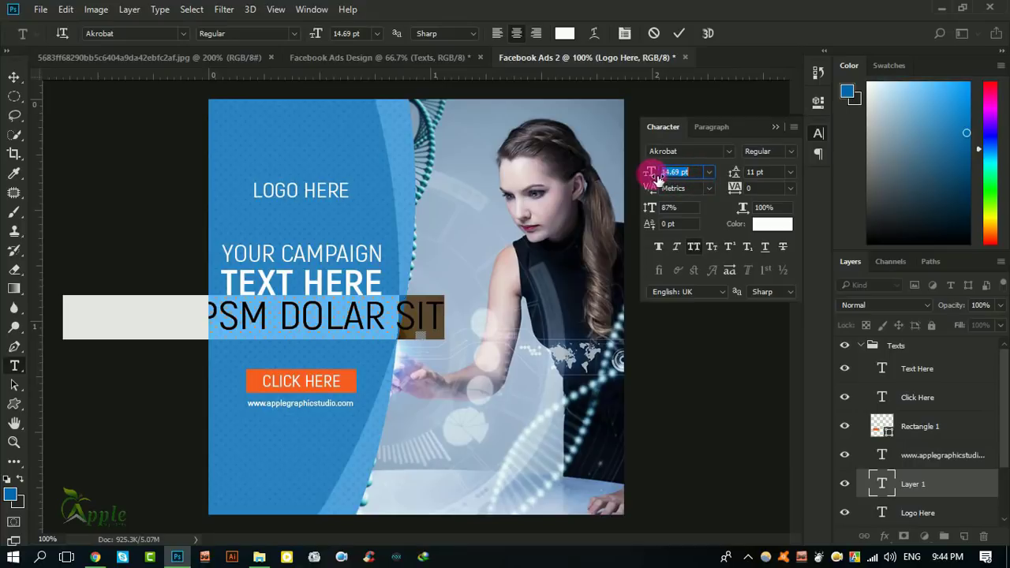
drag(657, 179, 642, 174)
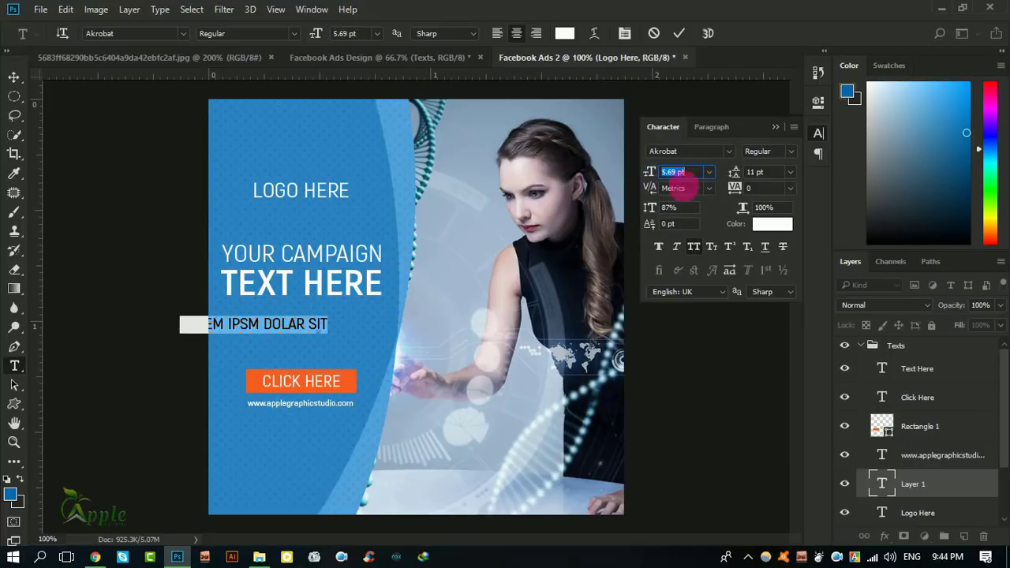
click(695, 245)
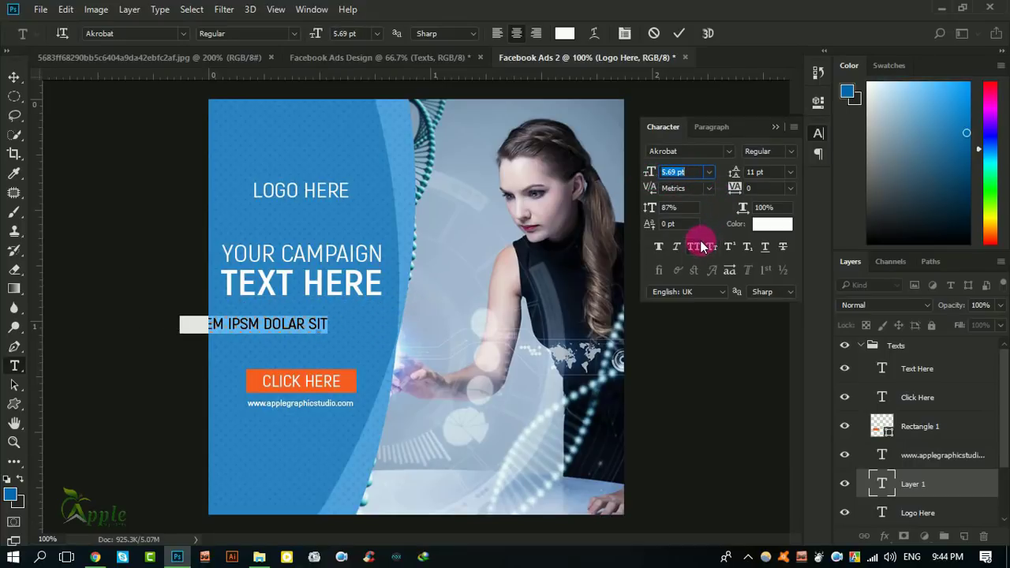
click(15, 76)
drag(292, 272, 339, 269)
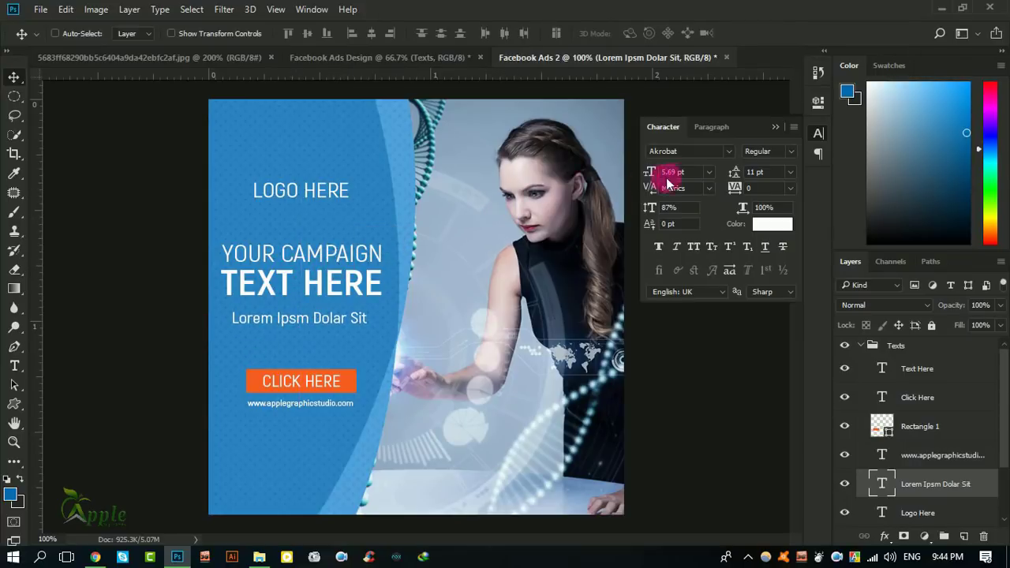
click(776, 127)
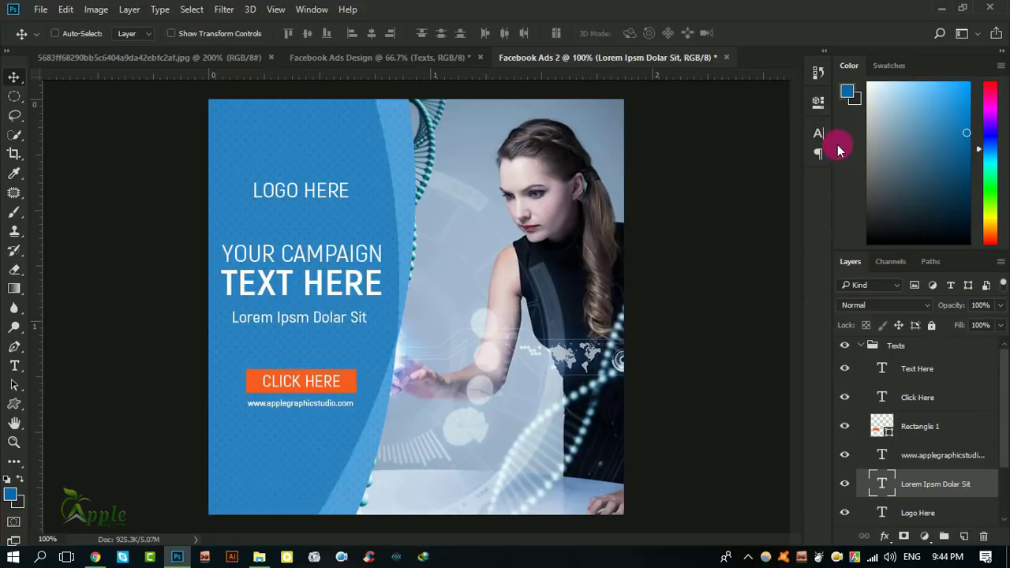
Step: Colour the subtitle text pale blue (b6e0fd) via the Character panel's colour picker
click(818, 133)
click(762, 224)
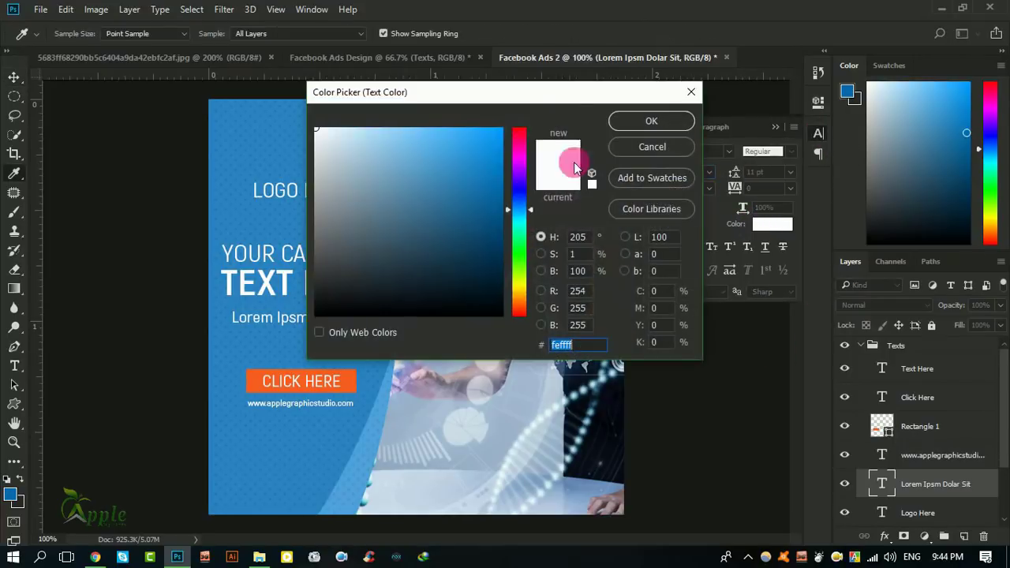
click(653, 148)
click(888, 427)
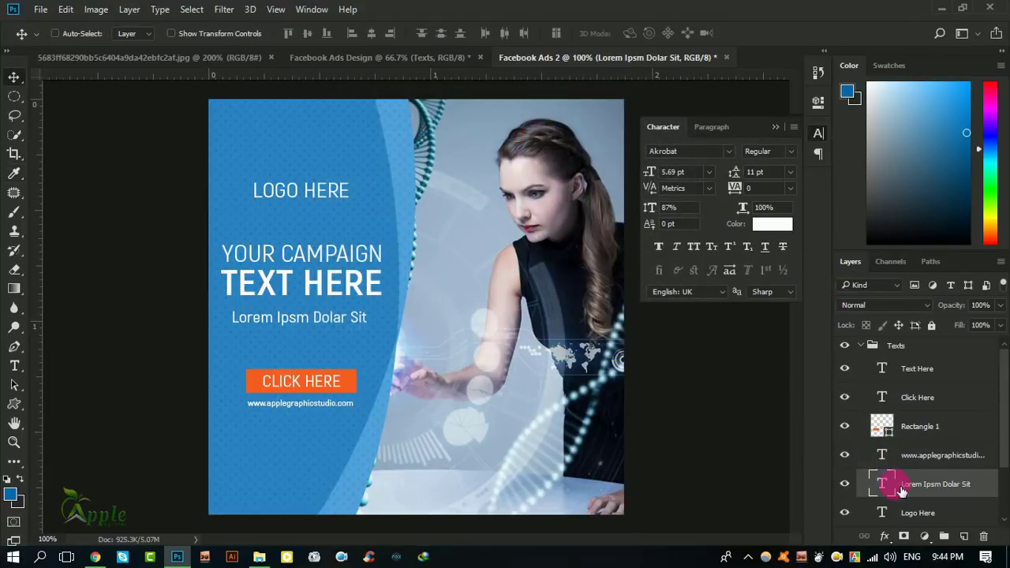
click(763, 224)
drag(528, 99, 690, 121)
click(560, 244)
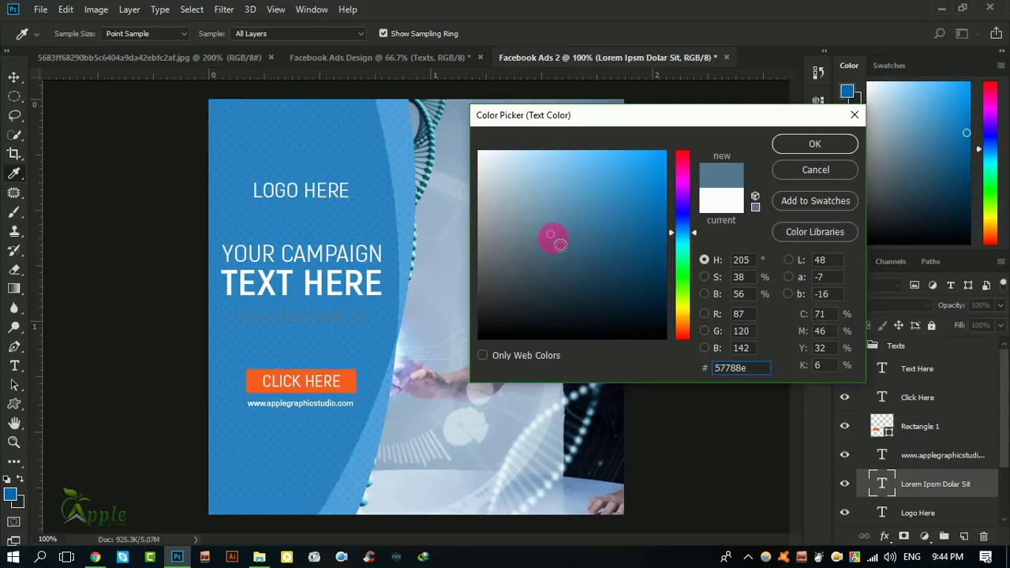
click(590, 150)
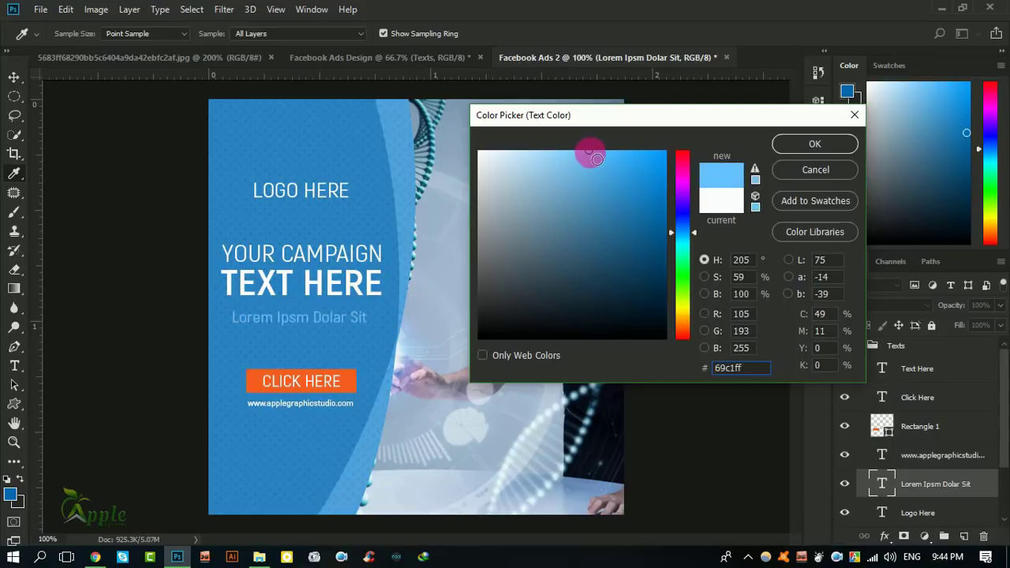
mouse_move(590, 151)
mouse_down()
mouse_move(546, 146)
mouse_move(538, 158)
mouse_up()
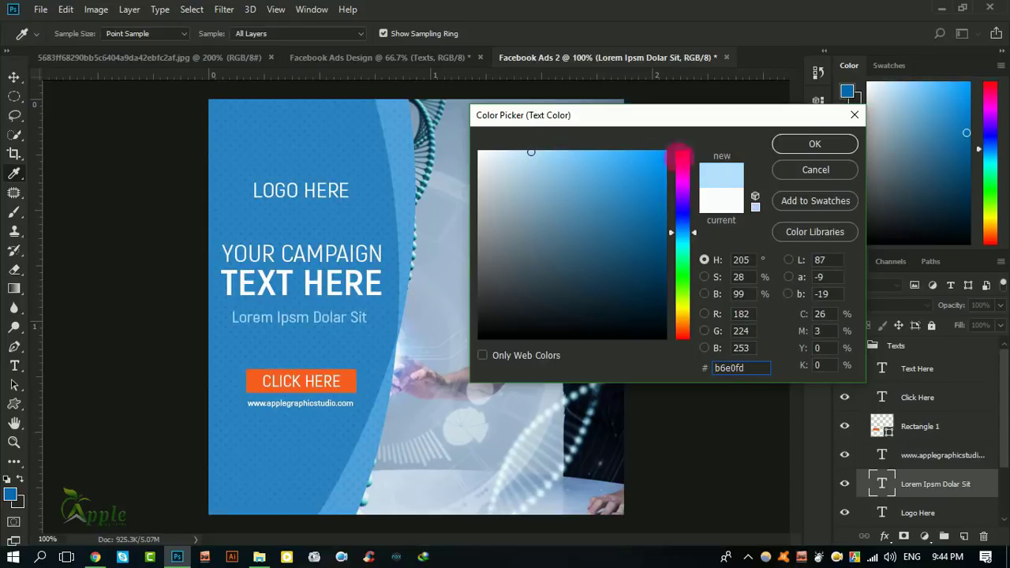
click(792, 139)
Step: Copy the subtitle's b6e0fd hex code from the colour picker
click(772, 225)
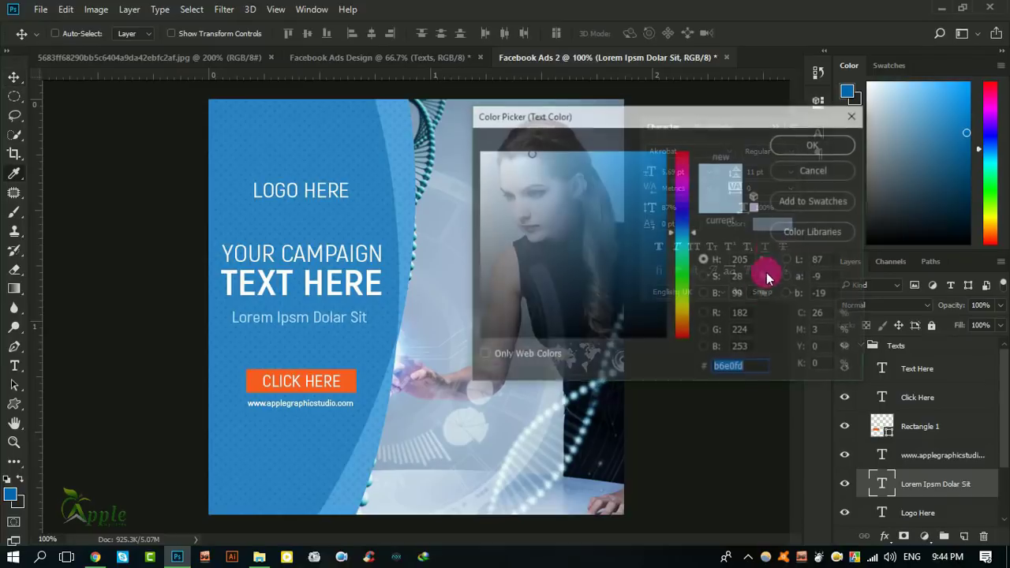
click(734, 368)
right_click(736, 369)
click(758, 216)
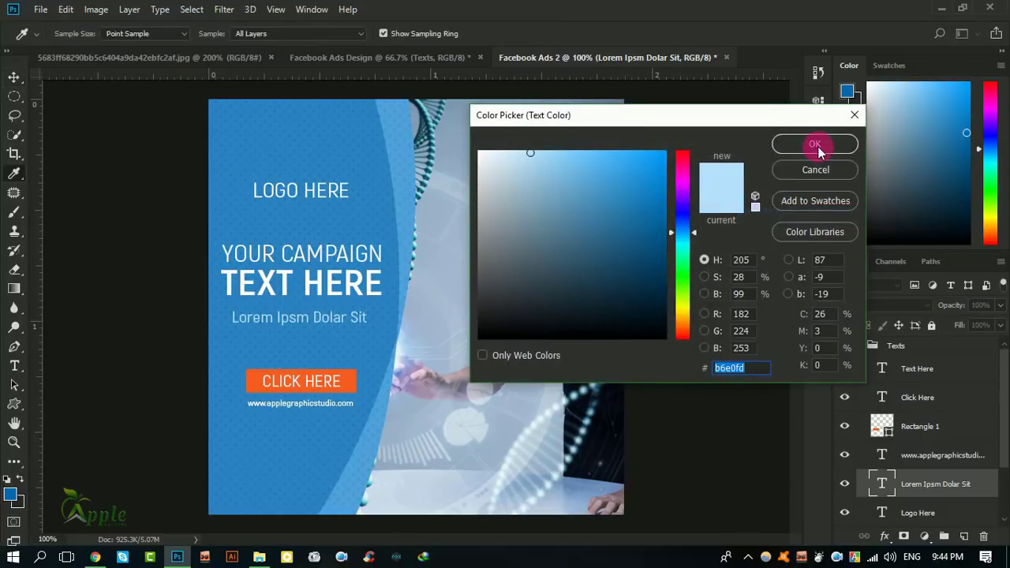